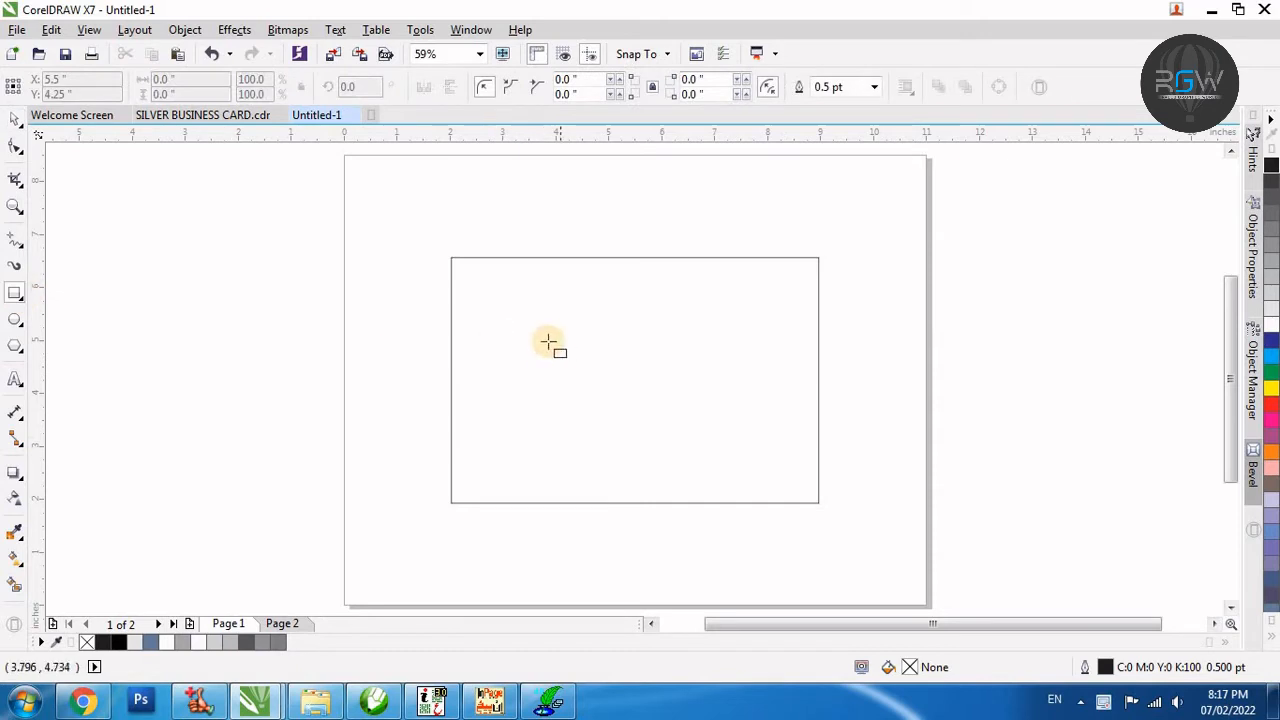
Draw a rectangle inside the large one, set it to 92 mm wide and 52 mm high, and centre it on the page.
{"action": "left_click_drag", "start_coordinate": [536, 327], "coordinate": [728, 438]}
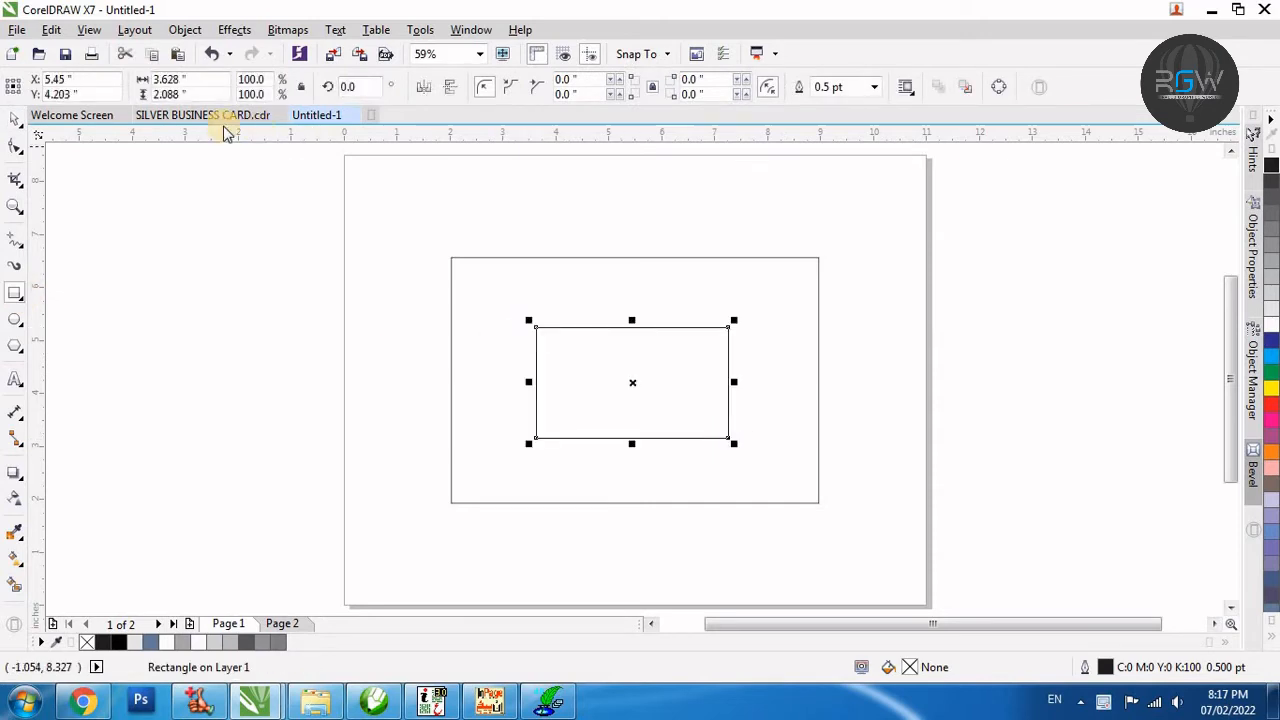
{"action": "left_click", "coordinate": [186, 79]}
{"action": "type", "text": "92mm"}
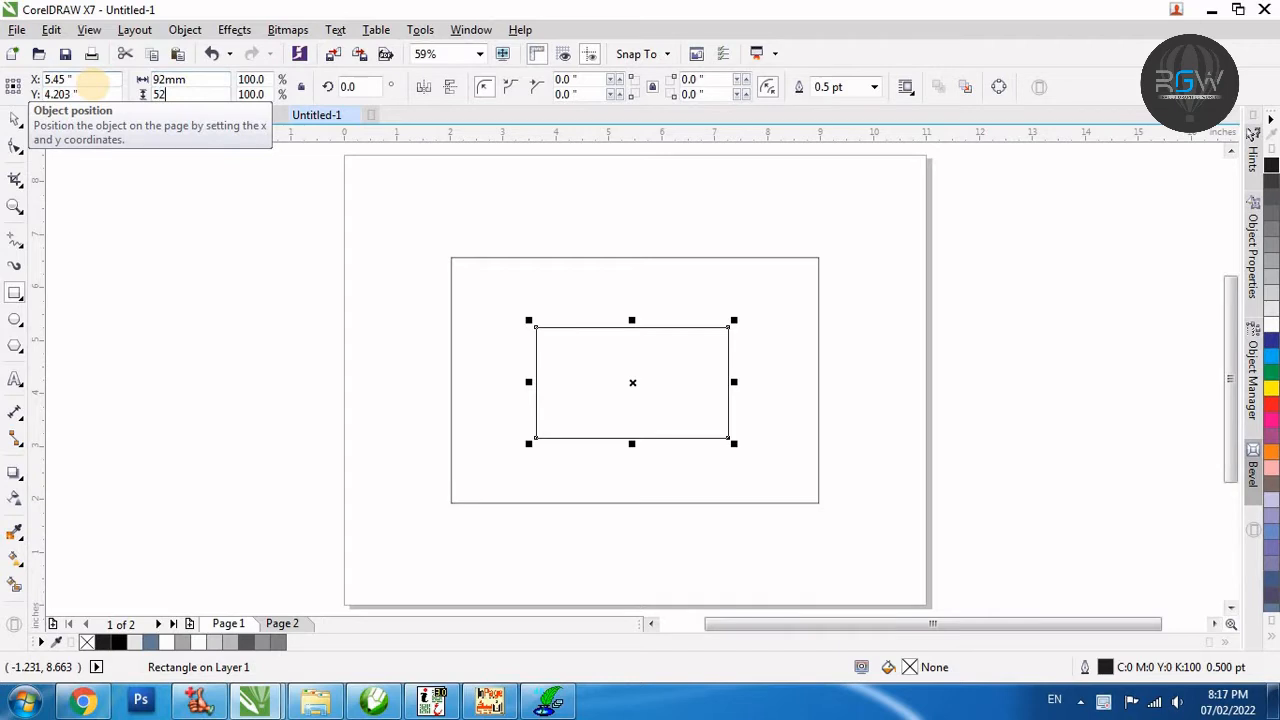
{"action": "key", "text": "Return"}
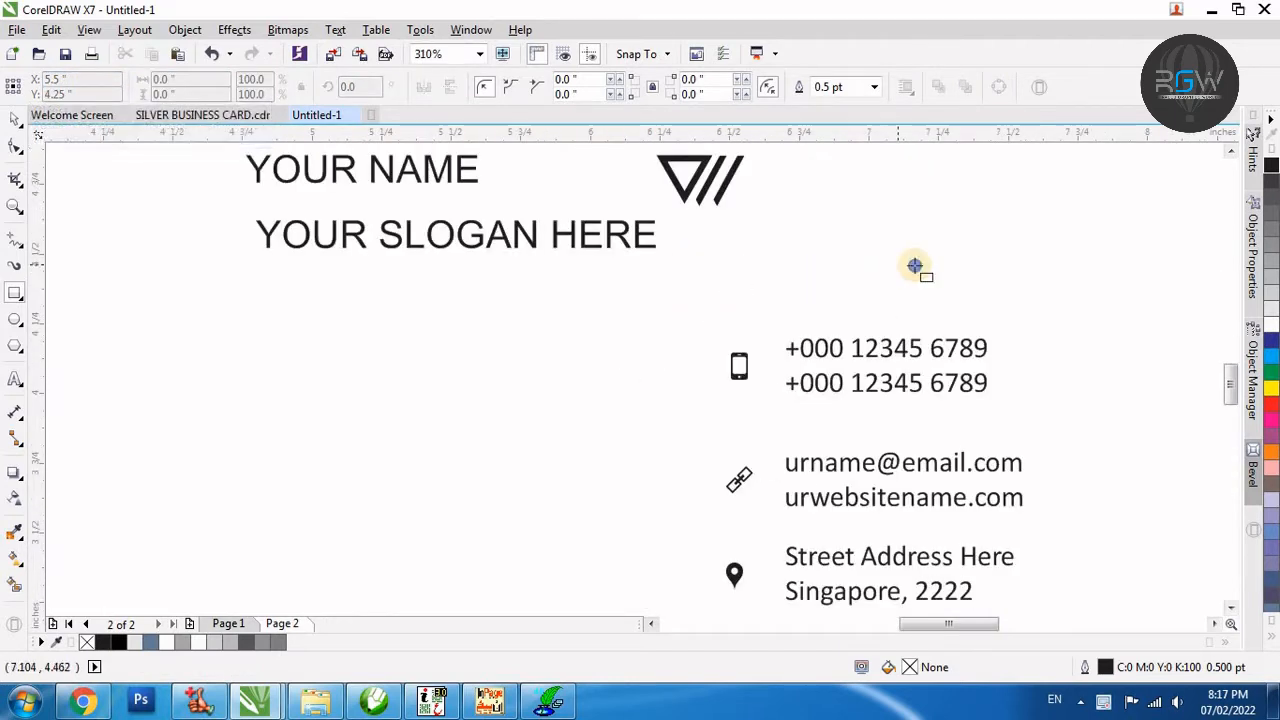
Move all the name, slogan, logo and contact objects on page 2 off the page, past its left edge.
{"action": "key", "text": "F3"}
{"action": "key", "text": "space"}
{"action": "left_click_drag", "start_coordinate": [1014, 200], "coordinate": [267, 602]}
{"action": "key", "text": "F3"}
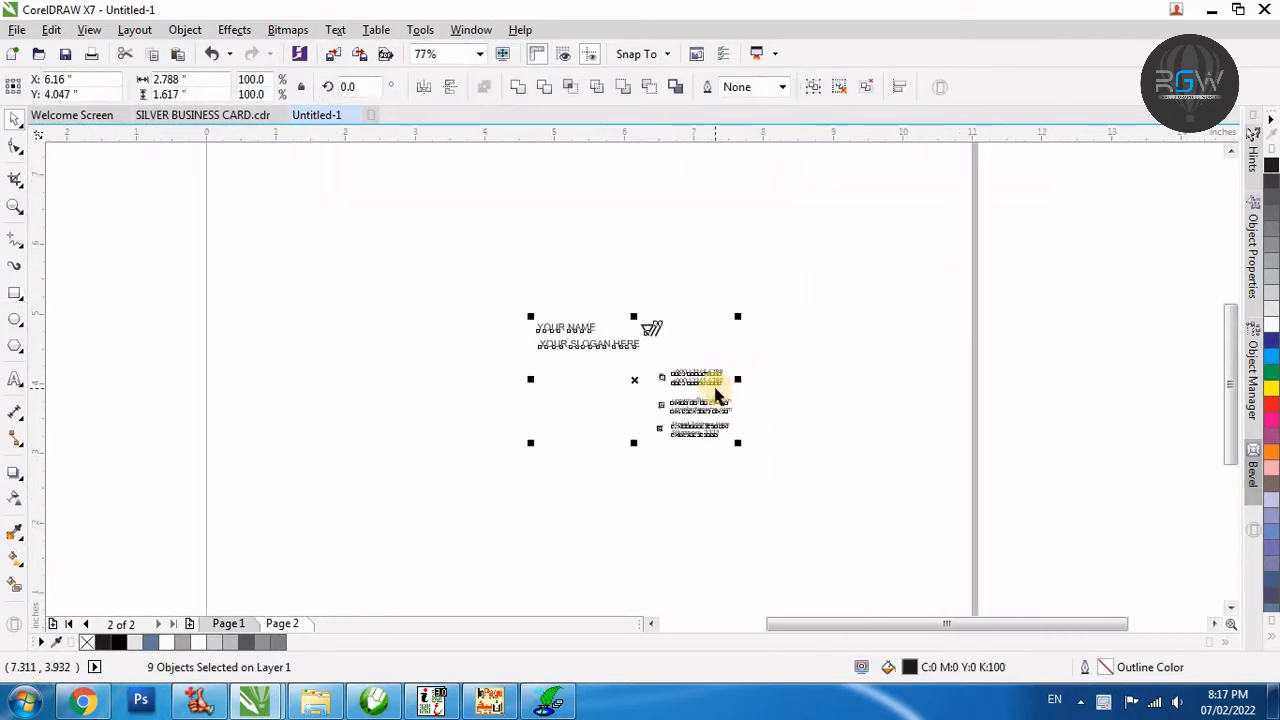
{"action": "left_click_drag", "start_coordinate": [711, 383], "coordinate": [208, 467]}
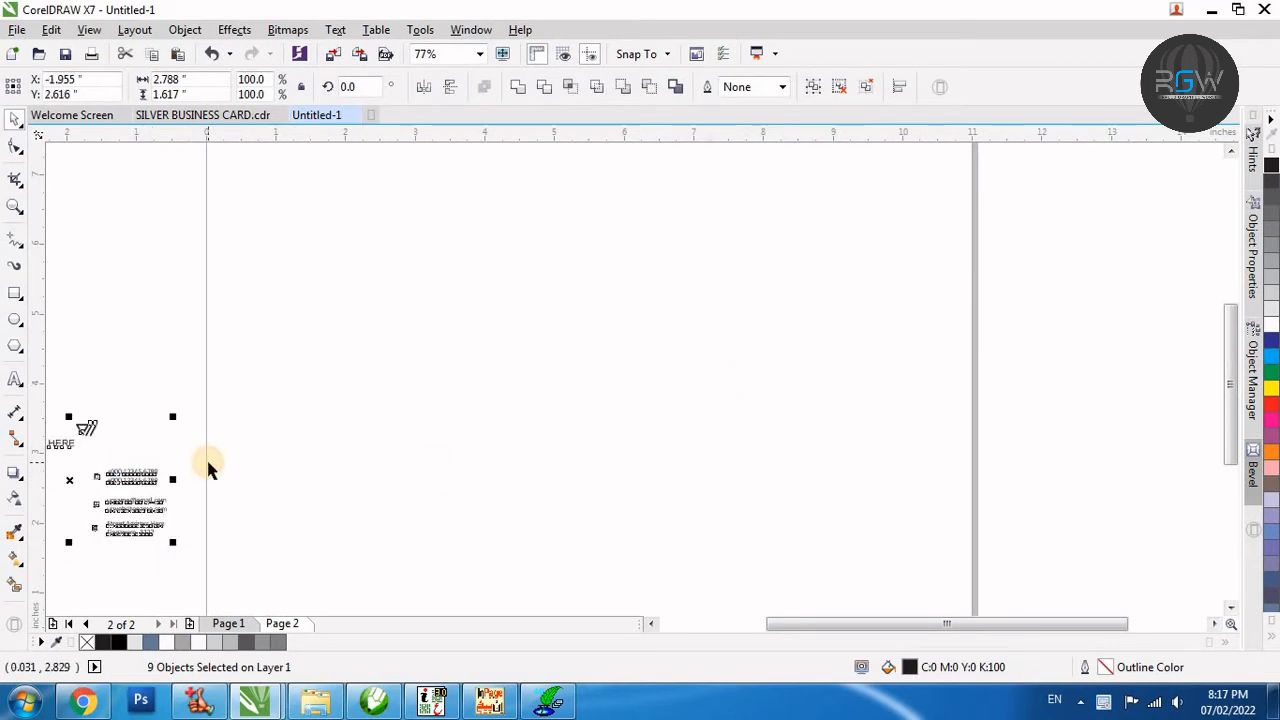
Return to page 1 and move the name, slogan, logo and contact objects beside the small rectangle.
{"action": "key", "text": "Page_Up"}
{"action": "key", "text": "F4"}
{"action": "left_click_drag", "start_coordinate": [404, 396], "coordinate": [55, 614]}
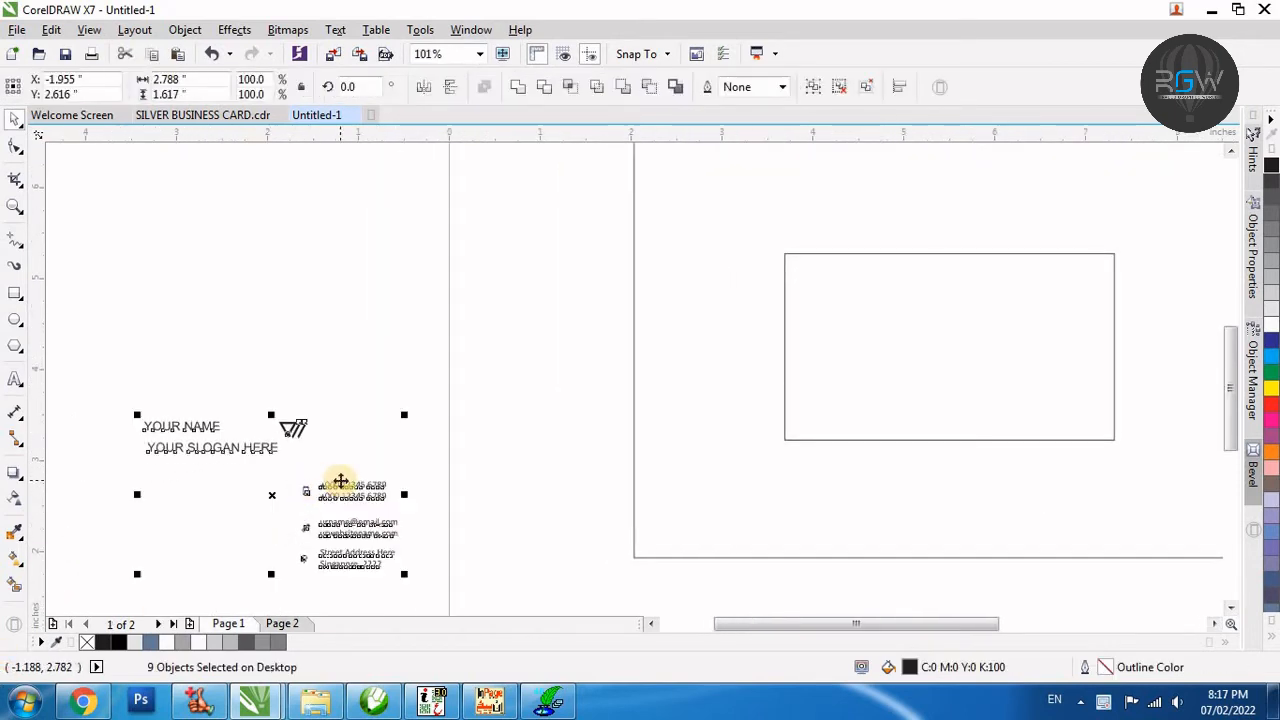
{"action": "left_click_drag", "start_coordinate": [340, 482], "coordinate": [677, 317]}
{"action": "key", "text": "F4"}
Fill the large background rectangle with black (K:100).
{"action": "left_click", "coordinate": [1023, 232]}
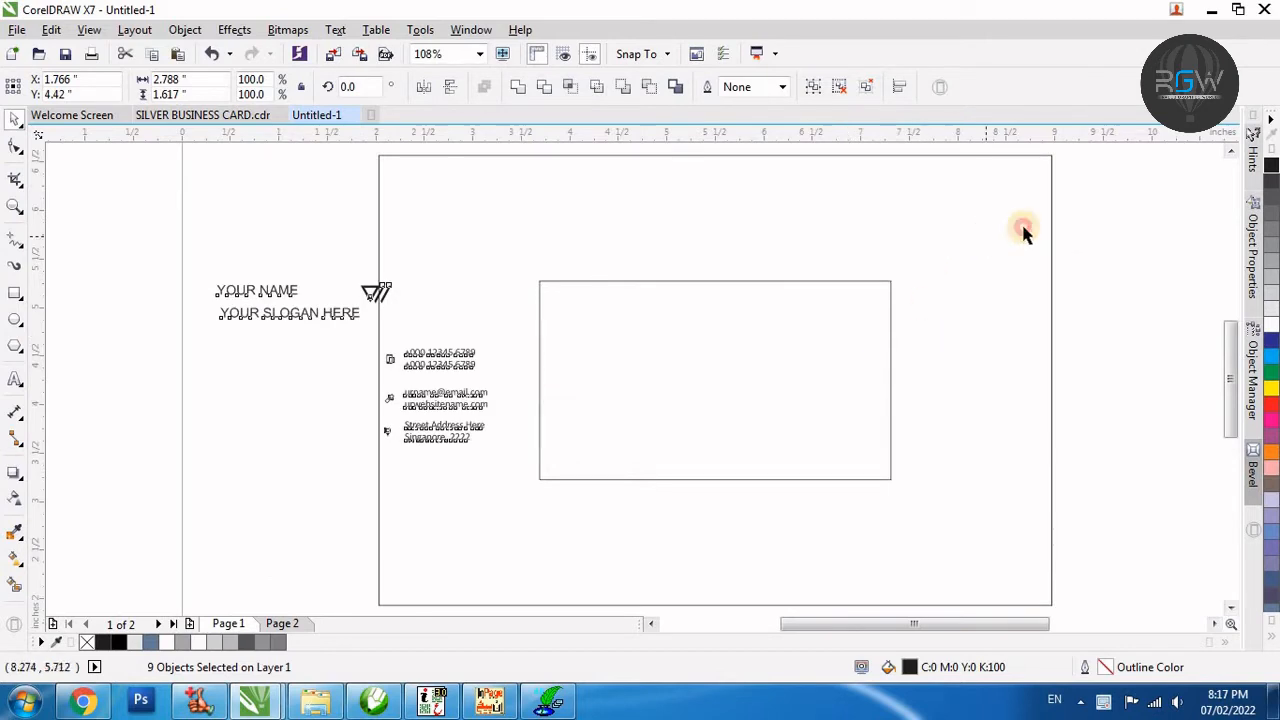
{"action": "left_click_drag", "start_coordinate": [1074, 214], "coordinate": [1029, 256]}
{"action": "left_click", "coordinate": [1240, 176]}
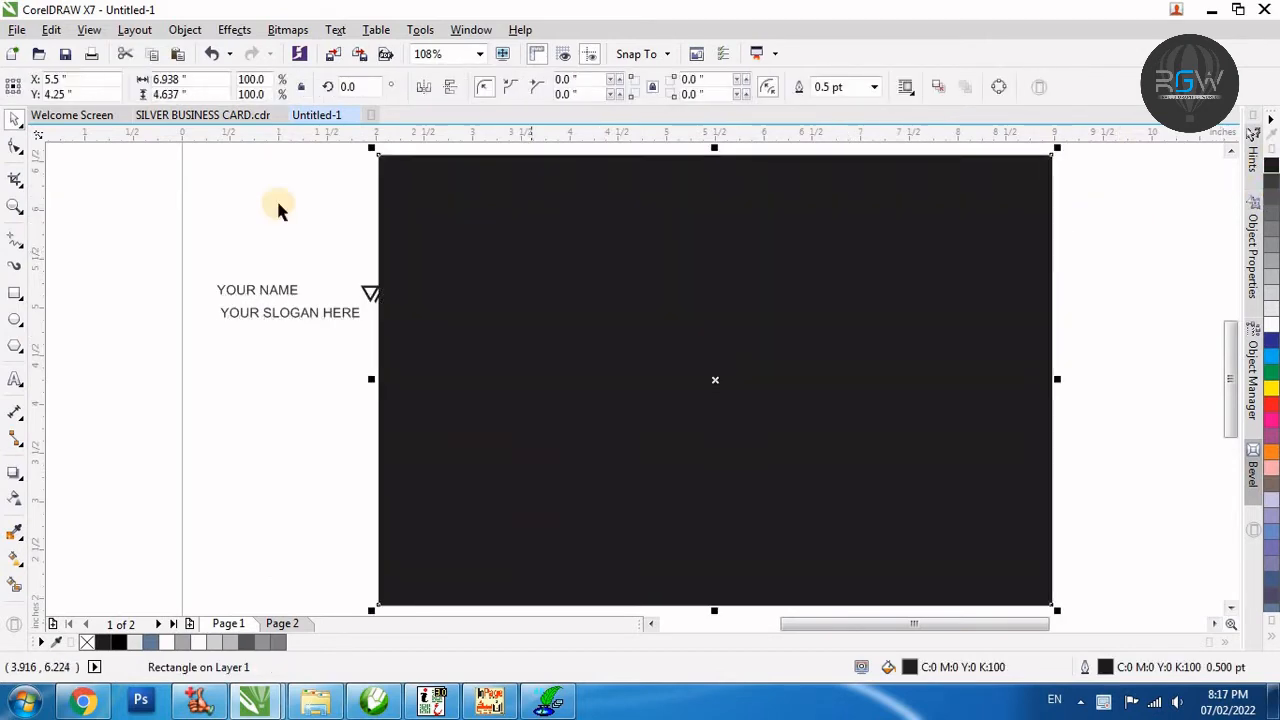
Fill the text and logo objects and the small centre rectangle with white.
{"action": "left_click_drag", "start_coordinate": [151, 211], "coordinate": [530, 488]}
{"action": "left_click", "coordinate": [1267, 322]}
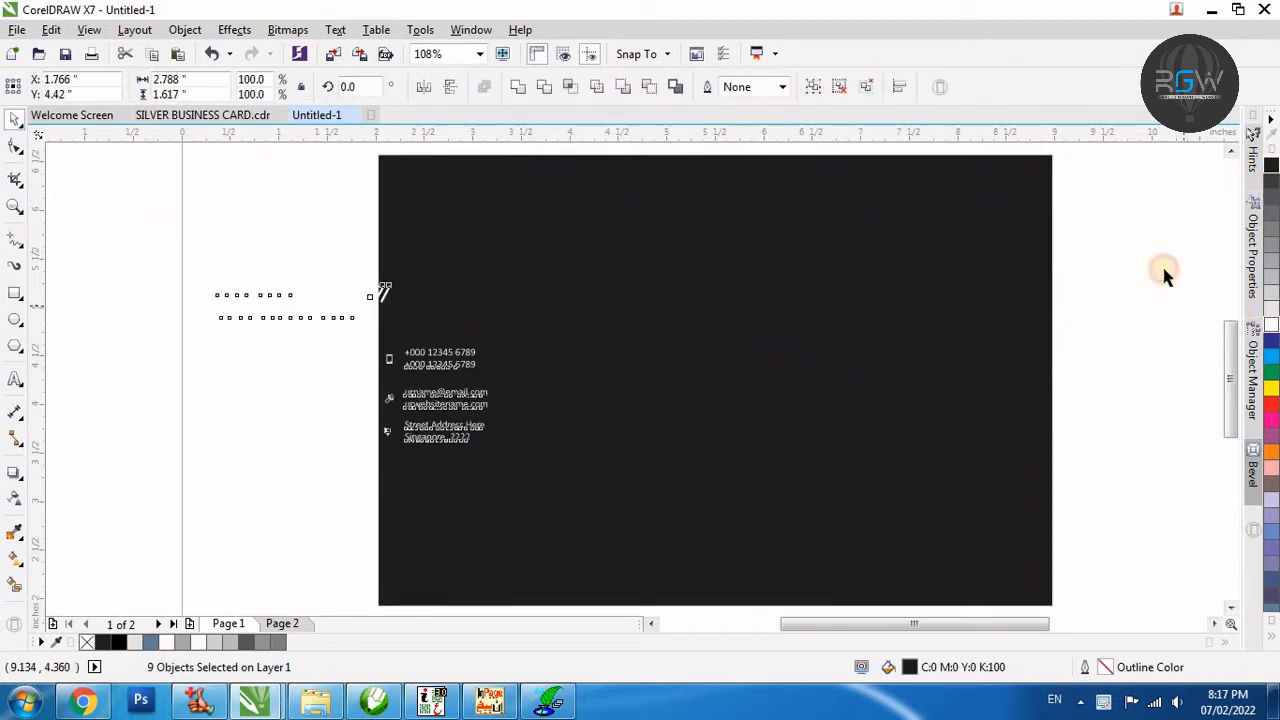
{"action": "left_click_drag", "start_coordinate": [1120, 214], "coordinate": [560, 520]}
{"action": "left_click_drag", "start_coordinate": [1157, 191], "coordinate": [470, 540]}
{"action": "left_click", "coordinate": [1272, 328]}
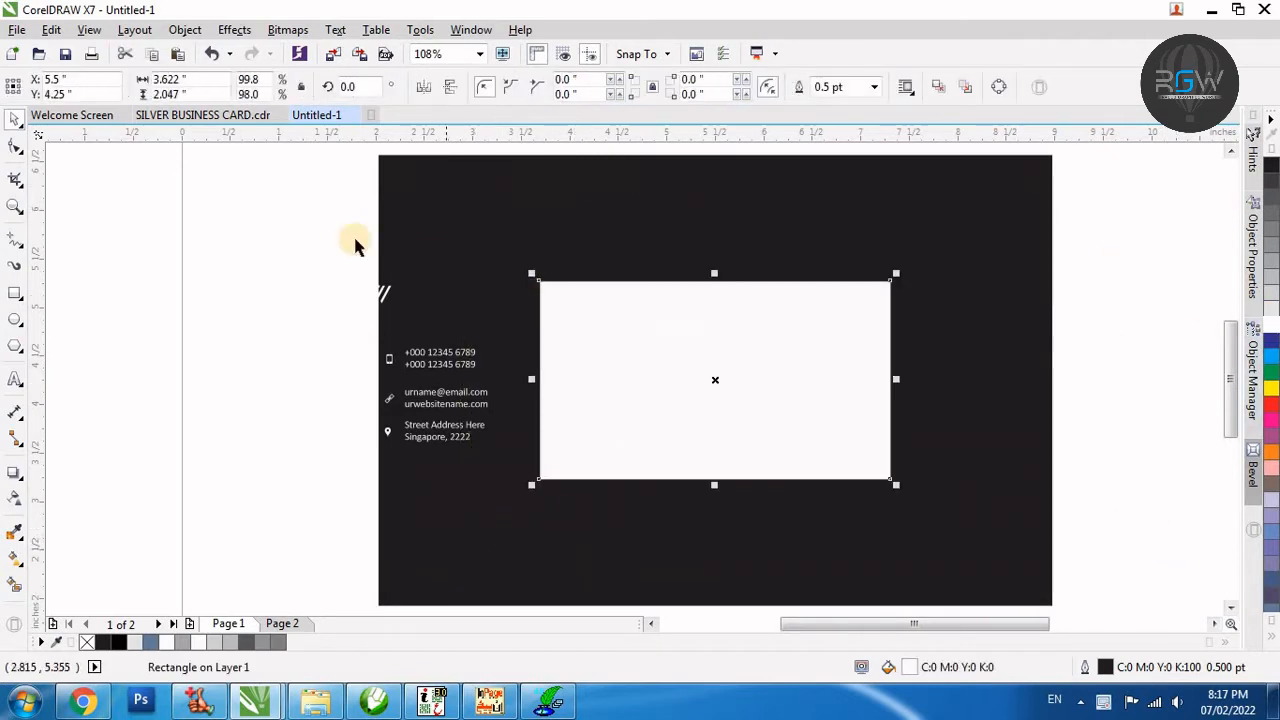
Move the text and logo objects out to the left of the black background and fill them with black.
{"action": "left_click_drag", "start_coordinate": [137, 197], "coordinate": [610, 554]}
{"action": "left_click_drag", "start_coordinate": [462, 396], "coordinate": [640, 318]}
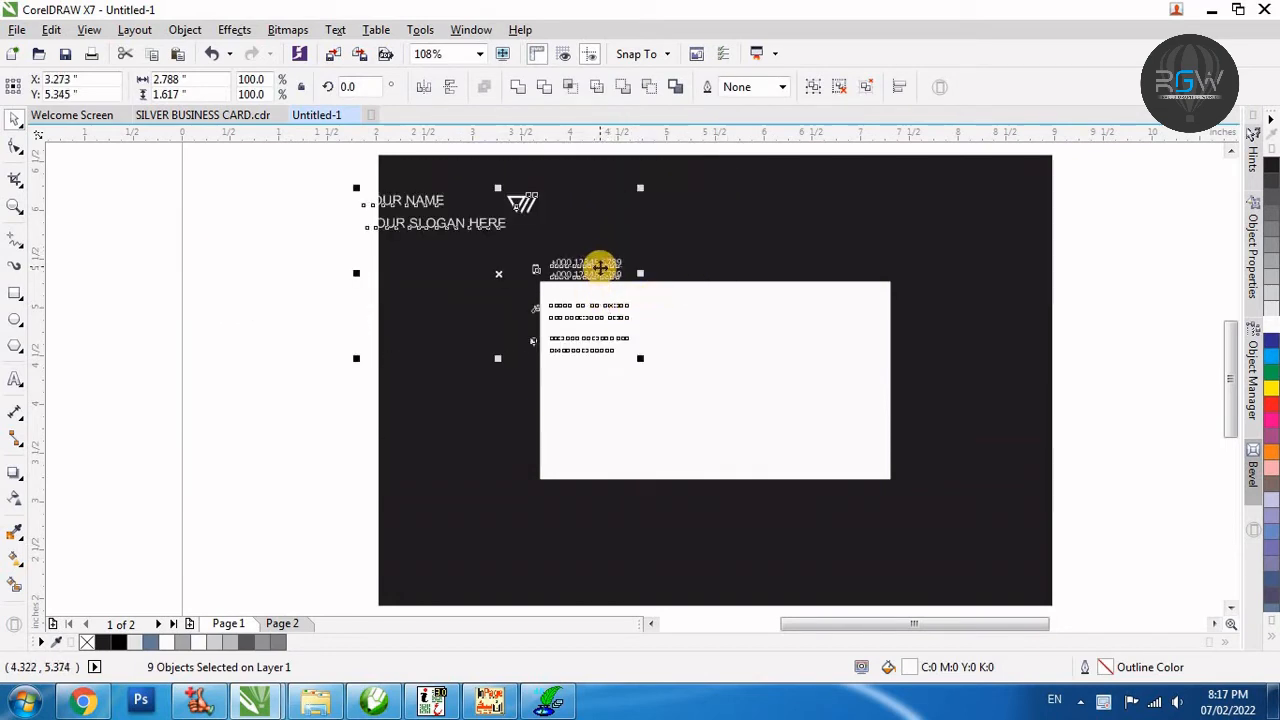
{"action": "left_click_drag", "start_coordinate": [598, 266], "coordinate": [280, 300]}
{"action": "left_click", "coordinate": [1272, 170]}
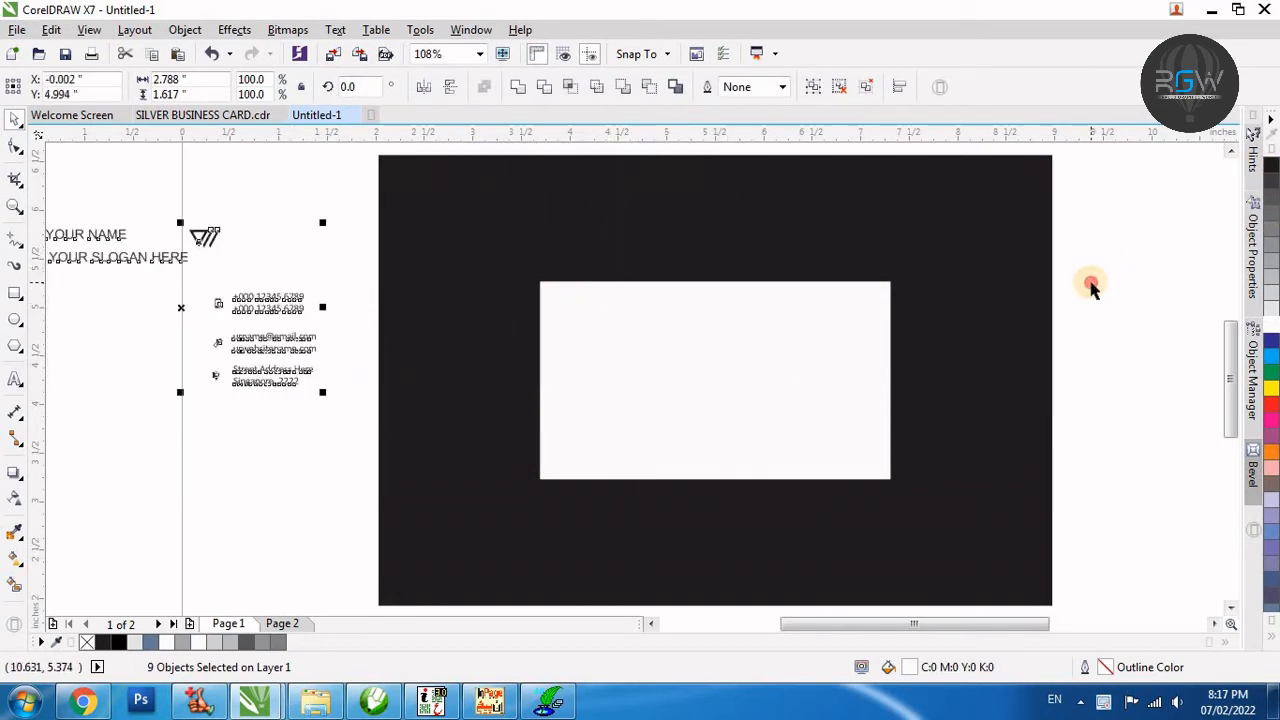
Round the white rectangle's upper-left and lower-right corners to a radius of about 0.39 inches.
{"action": "left_click", "coordinate": [1090, 283]}
{"action": "key", "text": "F2"}
{"action": "left_click_drag", "start_coordinate": [968, 249], "coordinate": [378, 546]}
{"action": "left_click", "coordinate": [598, 399]}
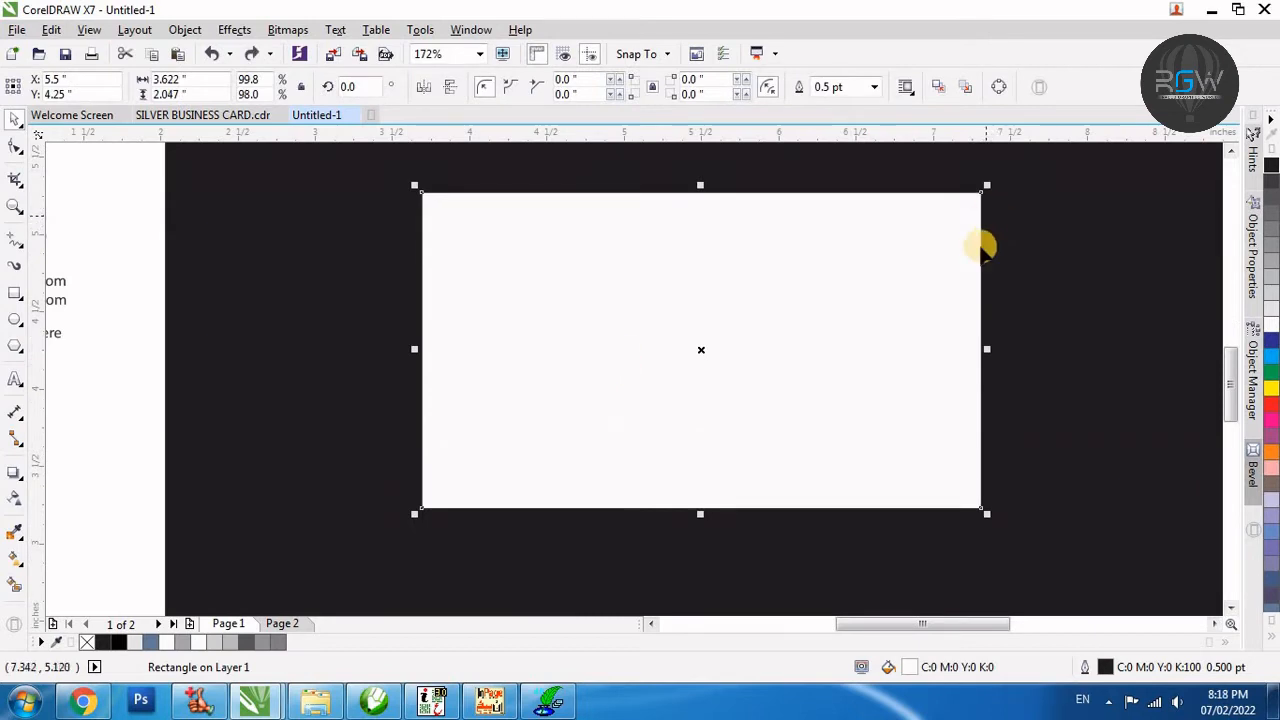
{"action": "key", "text": "F10"}
{"action": "left_click_drag", "start_coordinate": [982, 508], "coordinate": [959, 493]}
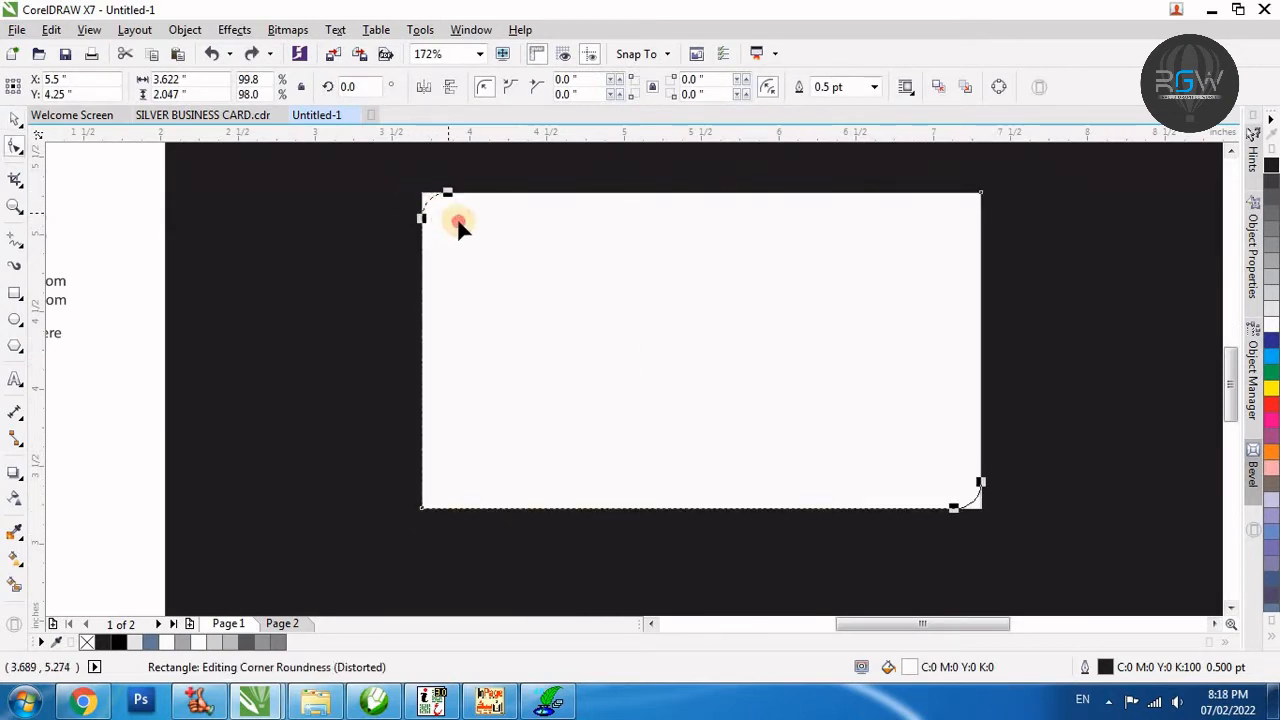
{"action": "left_click_drag", "start_coordinate": [477, 237], "coordinate": [491, 239]}
{"action": "key", "text": "space"}
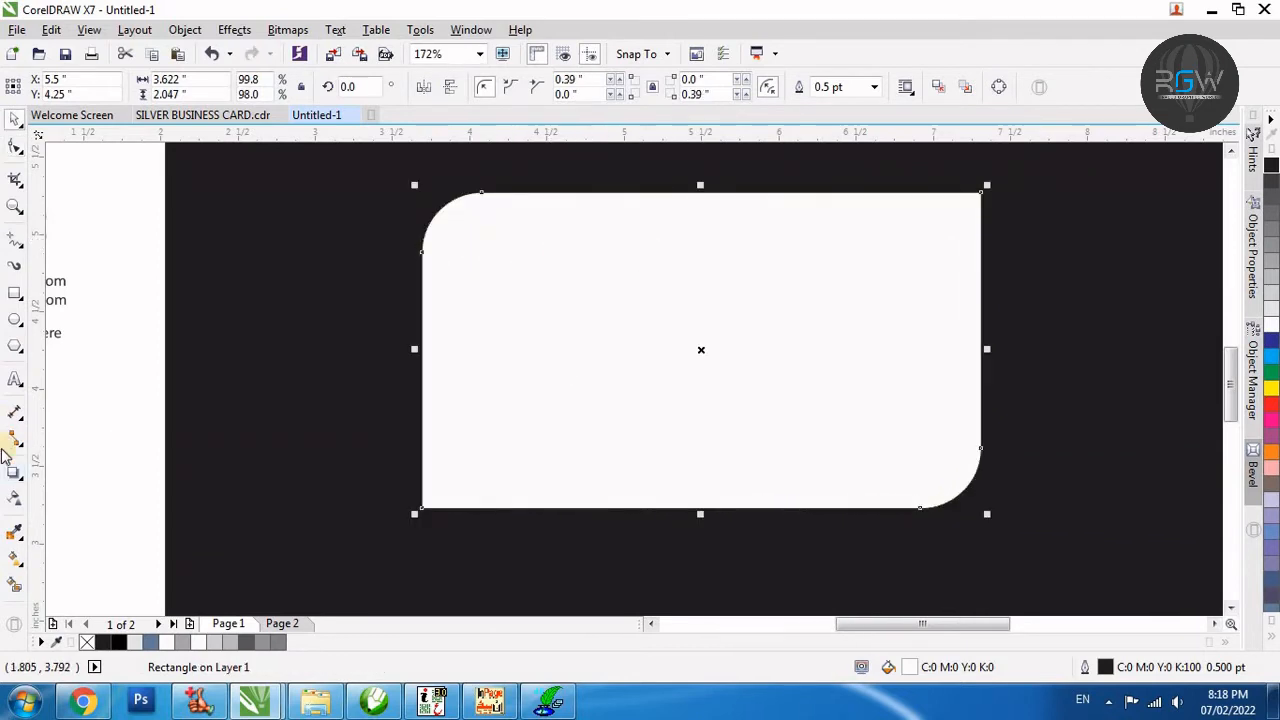
Draw a straight diagonal line from the card's lower-left corner to its upper-right corner.
{"action": "left_click", "coordinate": [14, 240]}
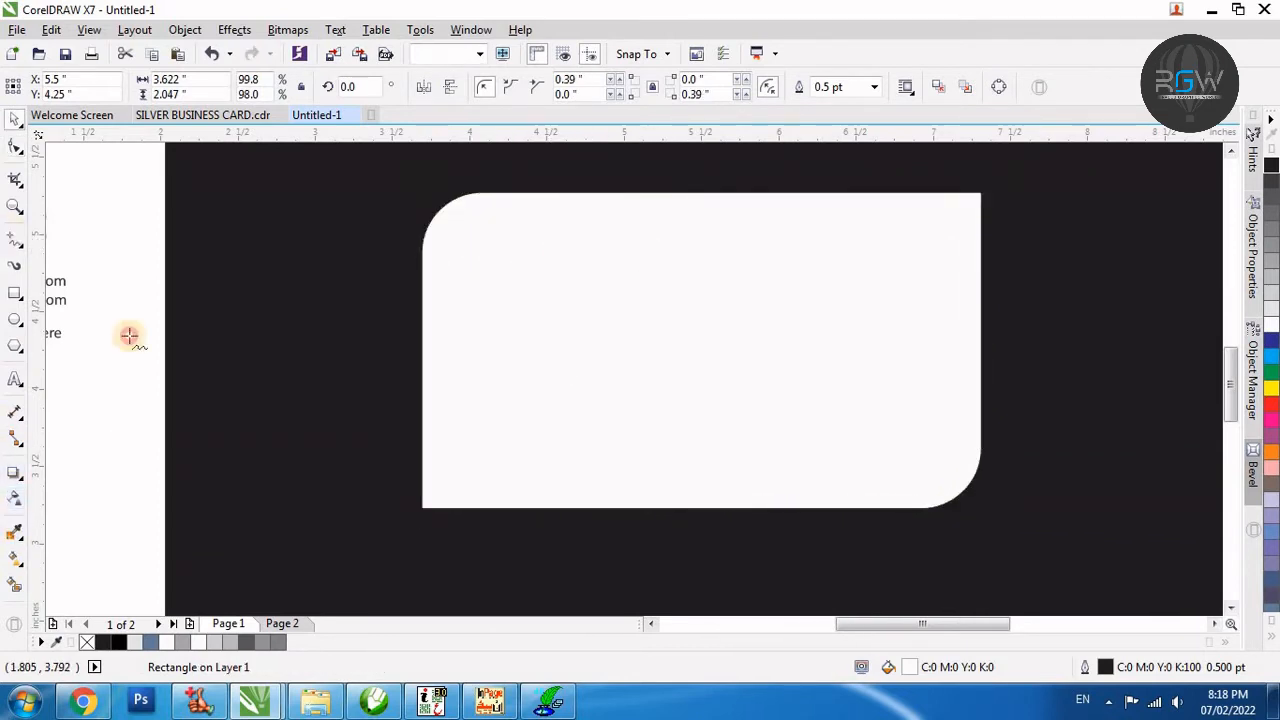
{"action": "left_click", "coordinate": [416, 516]}
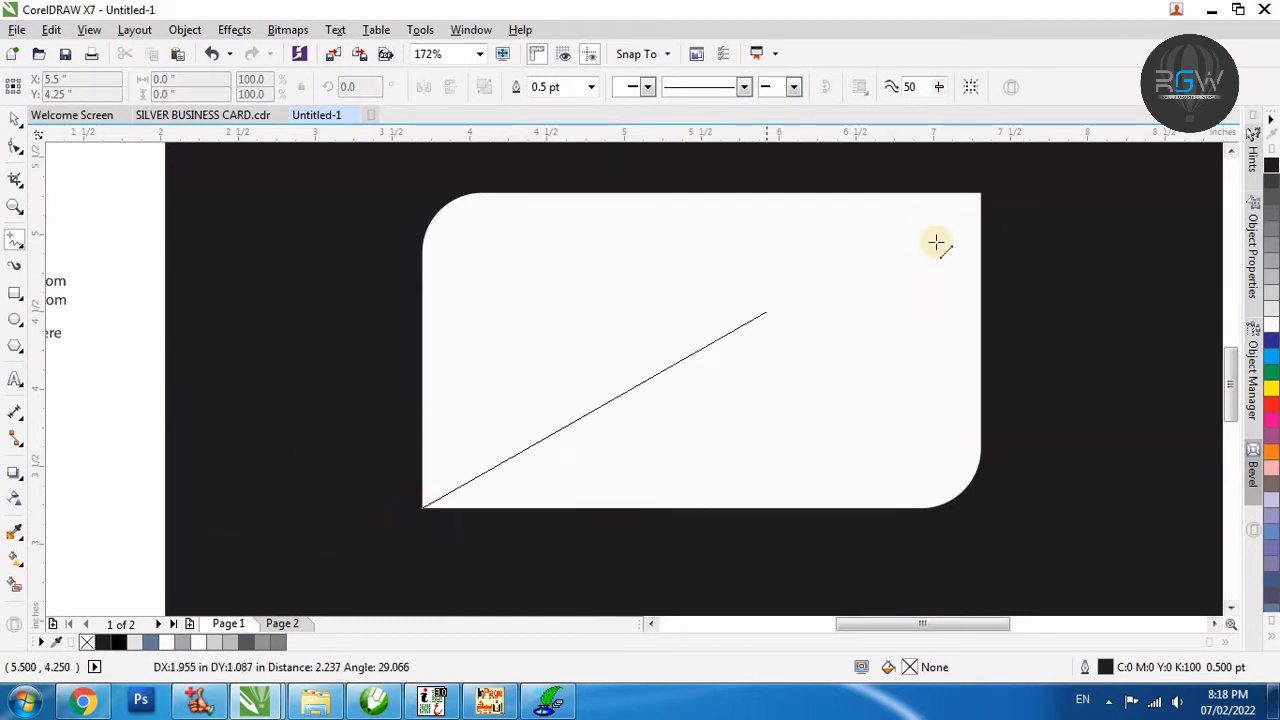
{"action": "left_click", "coordinate": [981, 193]}
{"action": "key", "text": "space"}
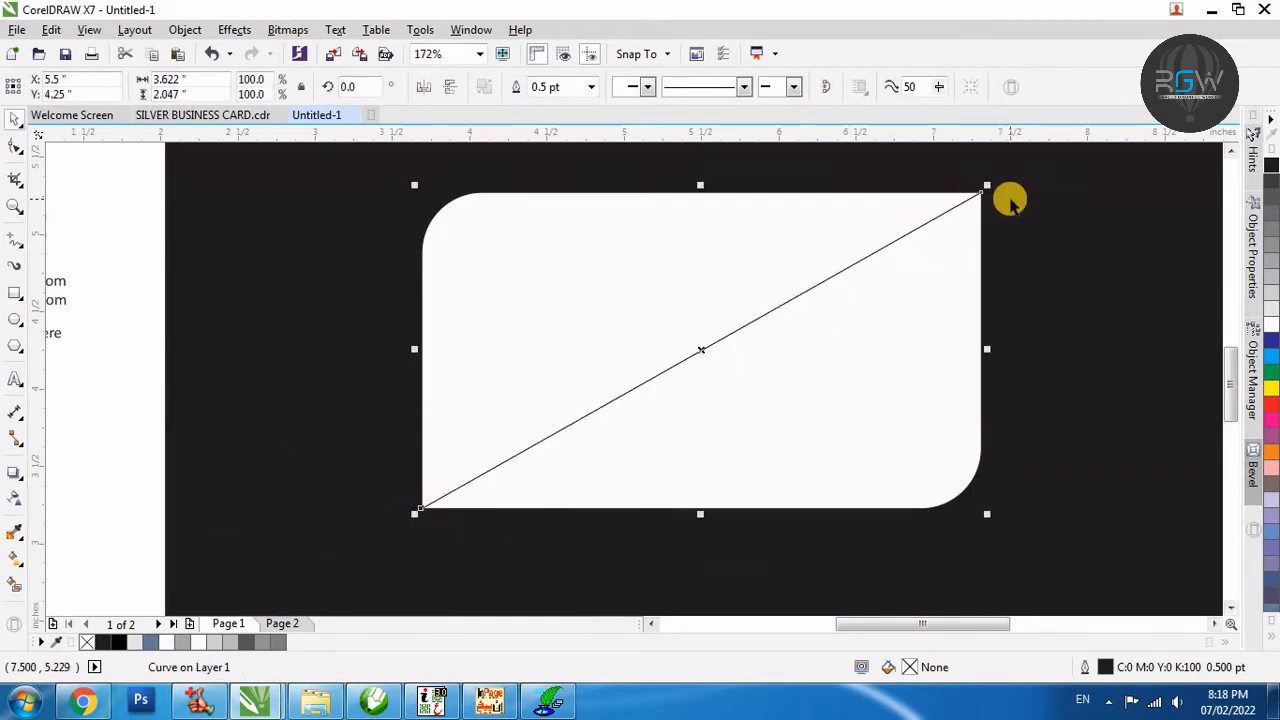
Use Smart Fill to create blue shapes (C:40 M:20 Y:0 K:40) from both halves of the card.
{"action": "left_click", "coordinate": [88, 555]}
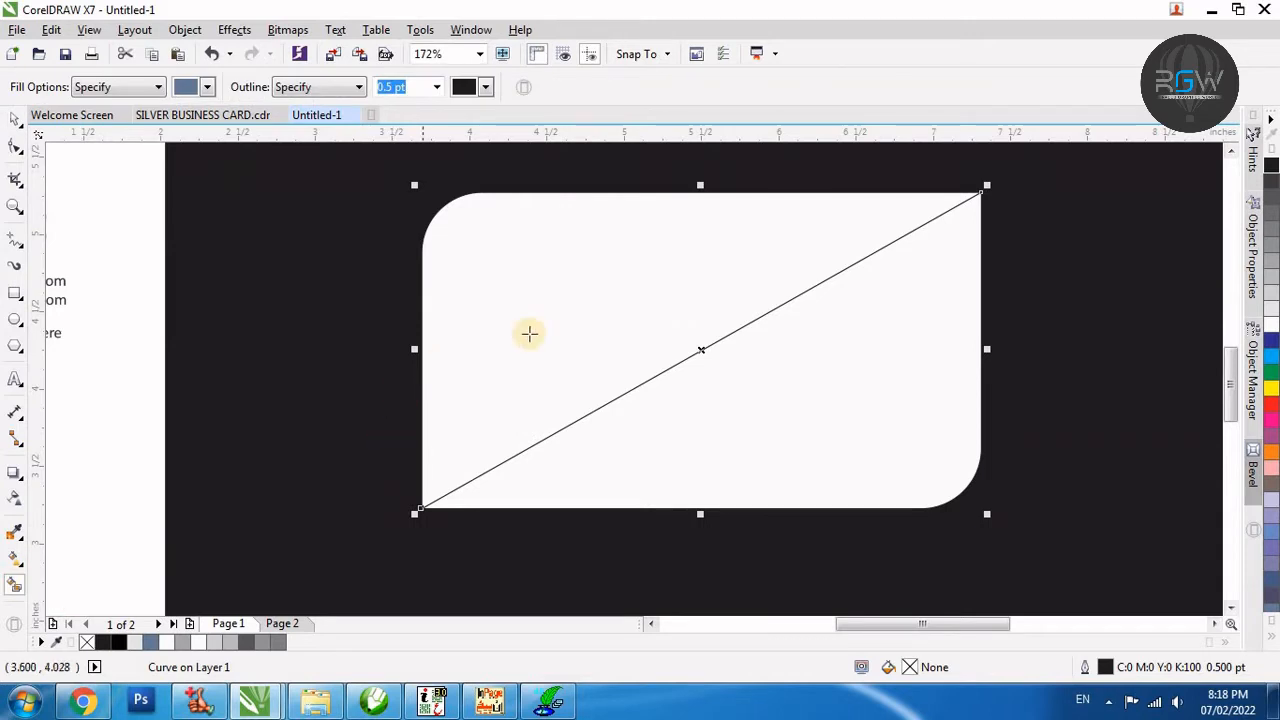
{"action": "left_click", "coordinate": [531, 327]}
{"action": "left_click", "coordinate": [869, 388]}
{"action": "key", "text": "space"}
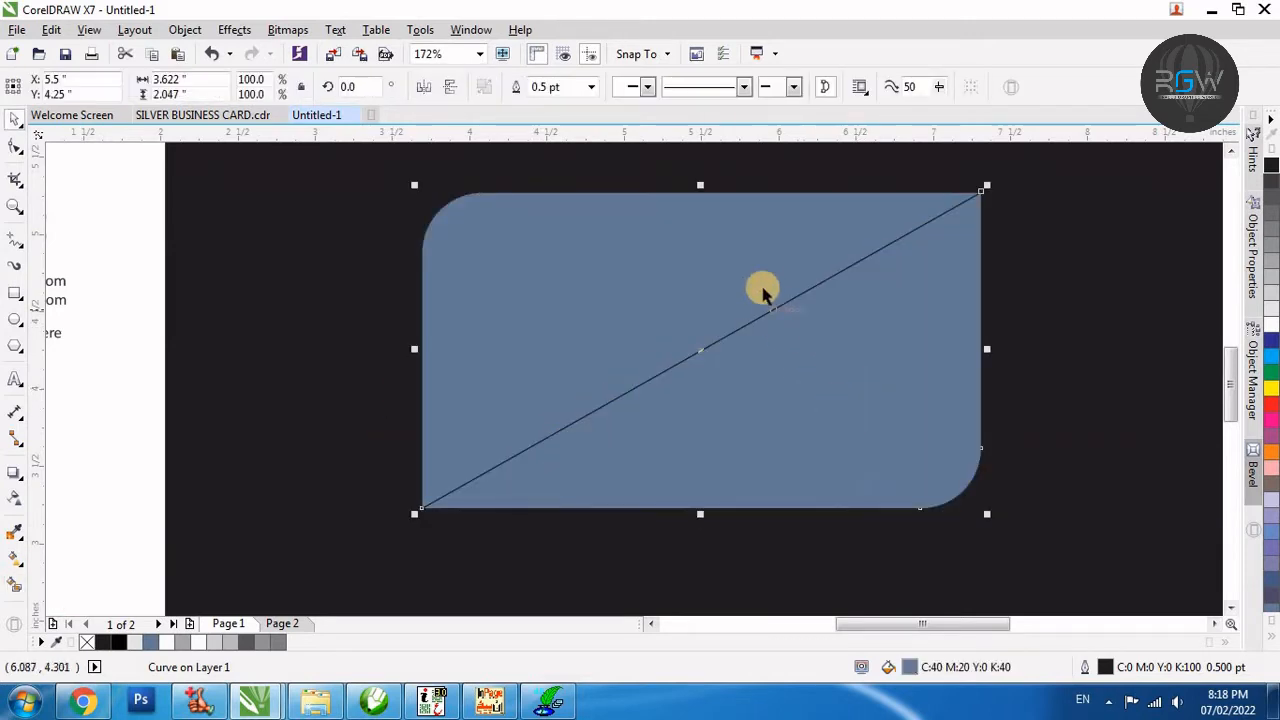
Move the two blue halves together to the left and remove the original white rectangle beneath them.
{"action": "left_click_drag", "start_coordinate": [761, 289], "coordinate": [675, 249]}
{"action": "key", "text": "ctrl+z"}
{"action": "left_click", "coordinate": [869, 367], "text": "shift"}
{"action": "left_click_drag", "start_coordinate": [869, 367], "coordinate": [552, 360]}
{"action": "left_click", "coordinate": [846, 369]}
{"action": "key", "text": "ctrl+z"}
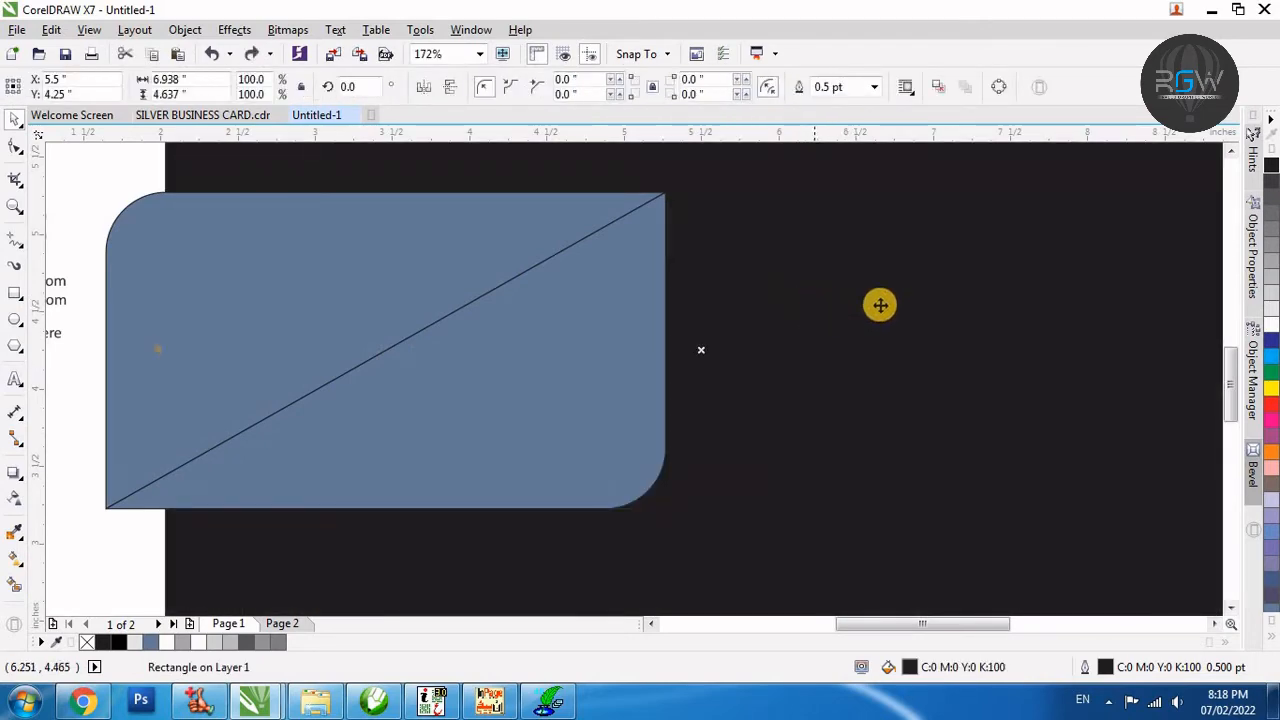
Group the two blue halves and centre the group on the page.
{"action": "key", "text": "F3"}
{"action": "key", "text": "F3"}
{"action": "left_click", "coordinate": [1046, 207]}
{"action": "left_click_drag", "start_coordinate": [1046, 212], "coordinate": [591, 509]}
{"action": "left_click_drag", "start_coordinate": [555, 462], "coordinate": [521, 466]}
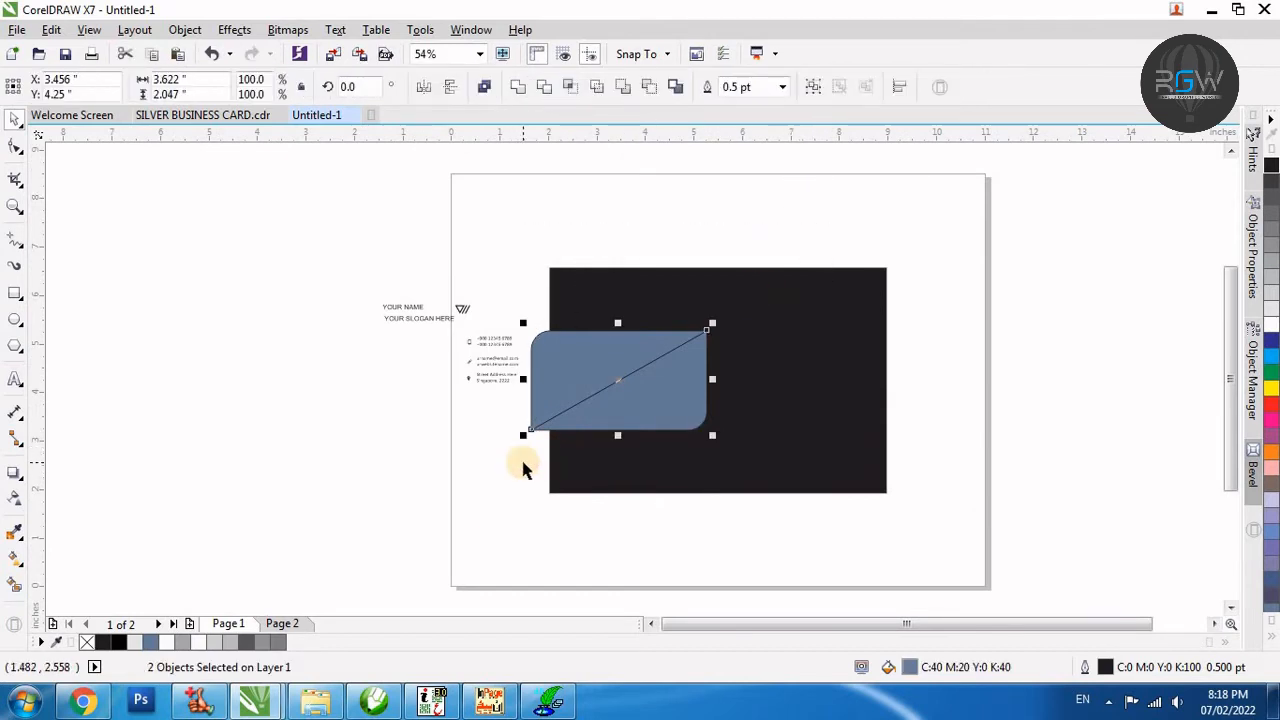
{"action": "key", "text": "ctrl+g"}
{"action": "key", "text": "p"}
{"action": "key", "text": "F4"}
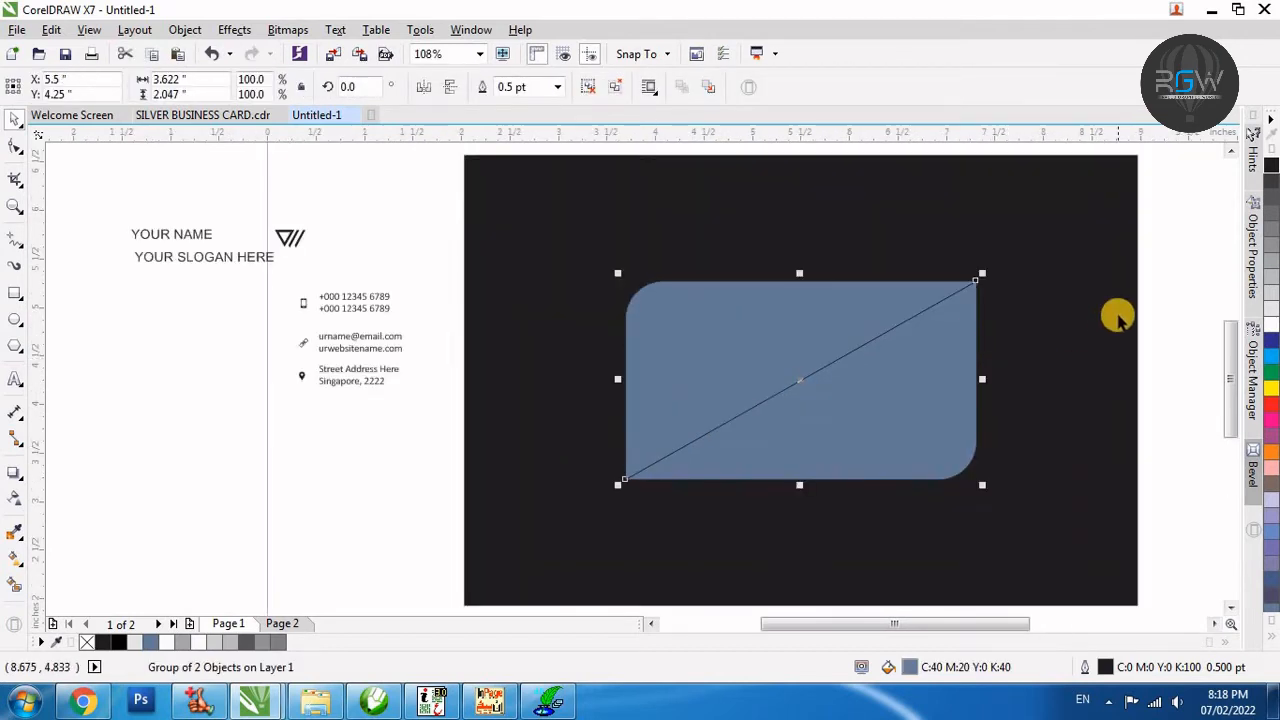
Lock the black background rectangle in place.
{"action": "key", "text": "F2"}
{"action": "left_click_drag", "start_coordinate": [1120, 230], "coordinate": [421, 555]}
{"action": "left_click", "coordinate": [1145, 303]}
{"action": "right_click", "coordinate": [1090, 293]}
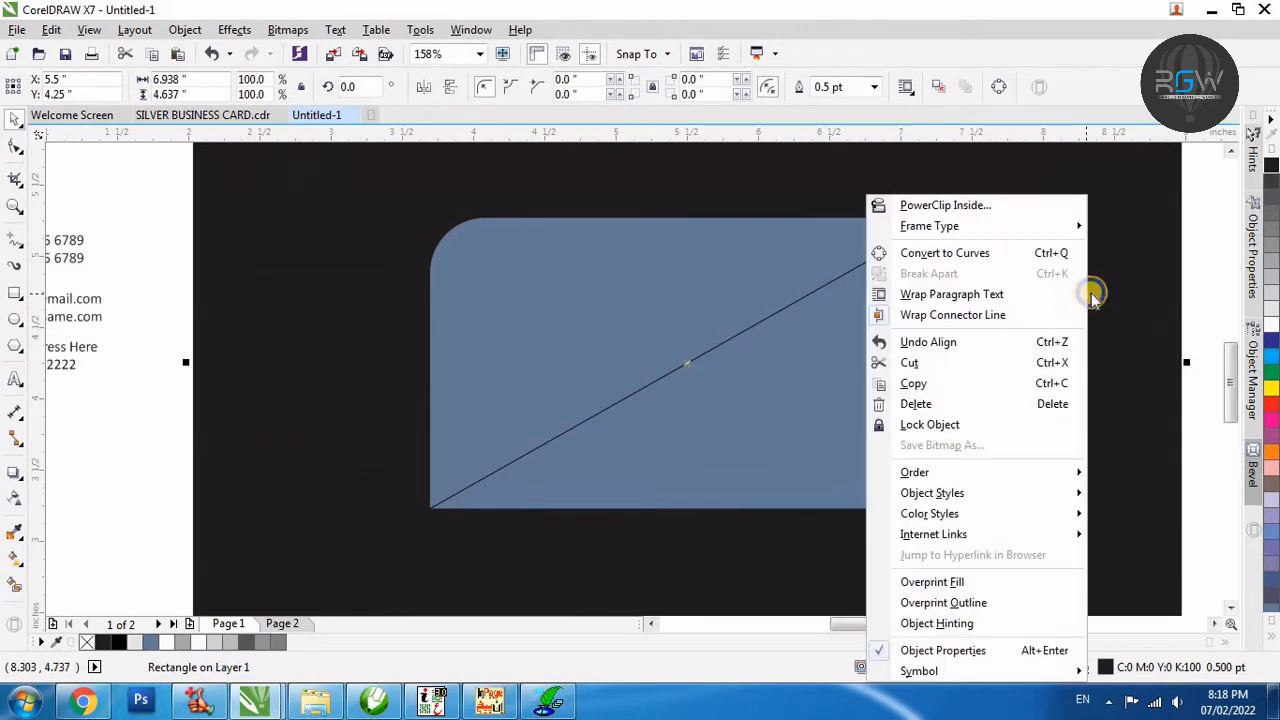
{"action": "left_click", "coordinate": [1128, 266]}
{"action": "right_click", "coordinate": [1057, 251]}
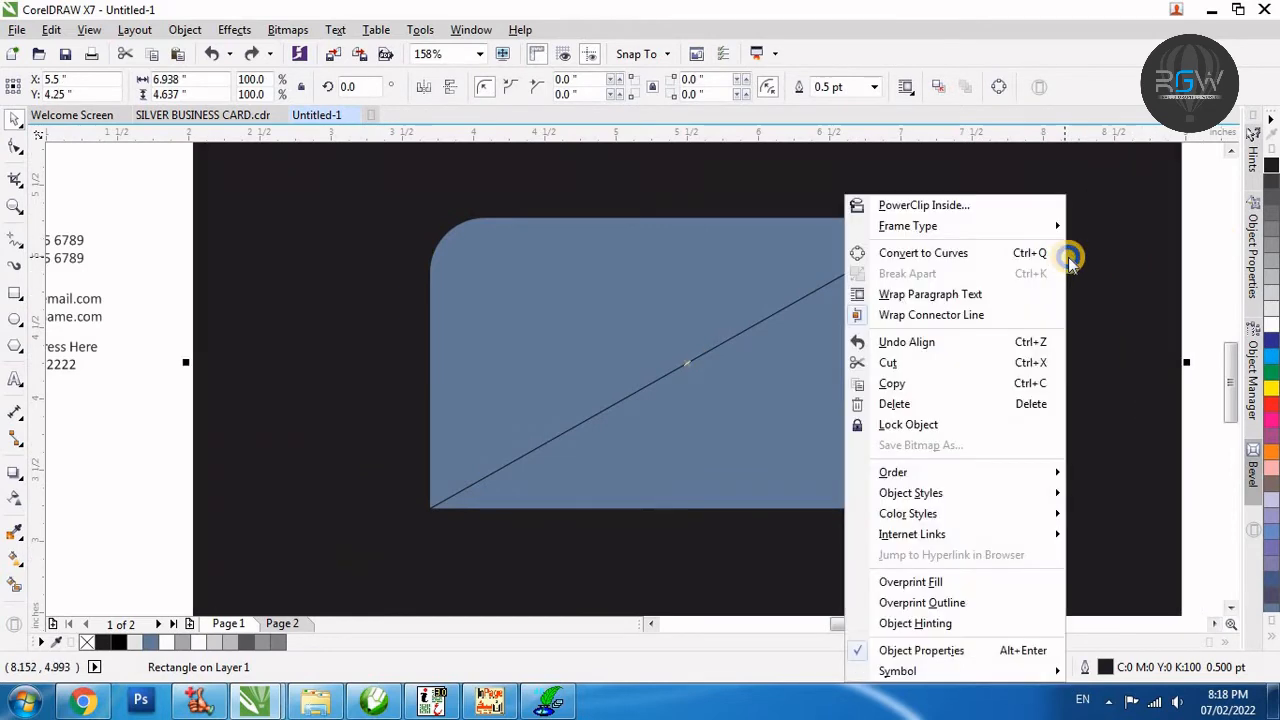
{"action": "left_click", "coordinate": [908, 424]}
Ungroup the two blue halves and remove their outlines.
{"action": "left_click", "coordinate": [689, 277]}
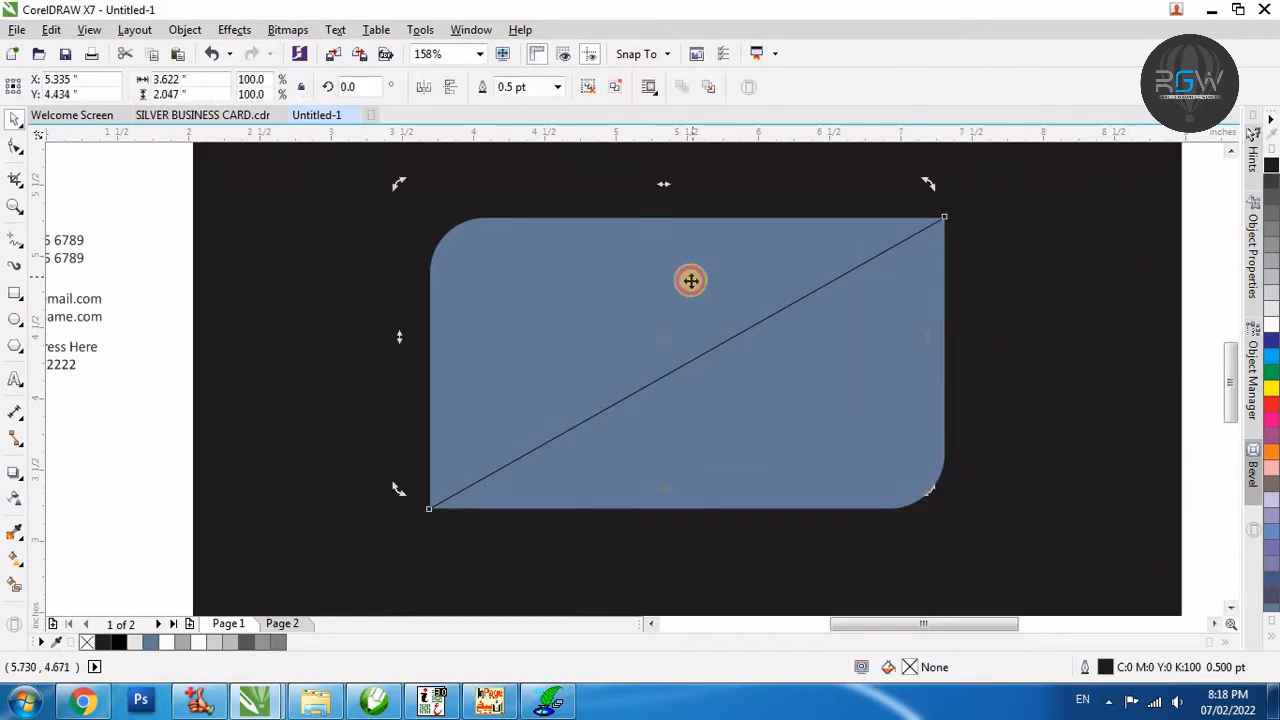
{"action": "key", "text": "ctrl+u"}
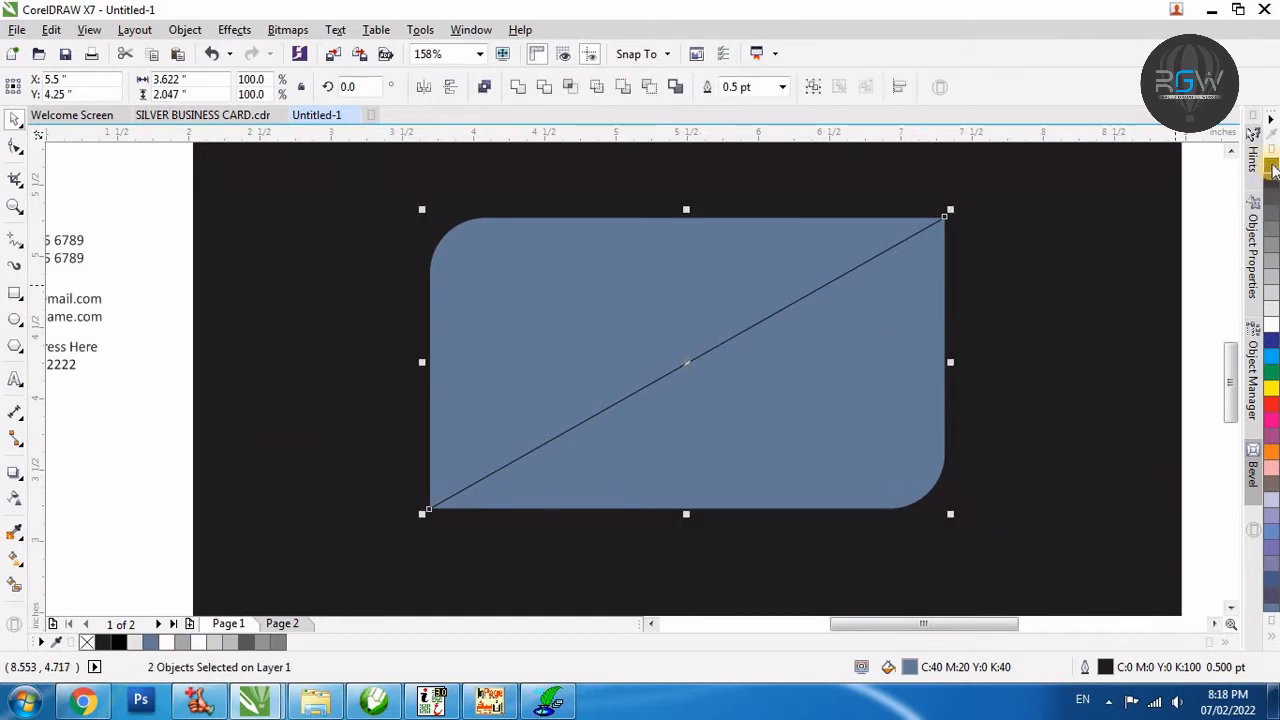
{"action": "left_click", "coordinate": [1271, 642]}
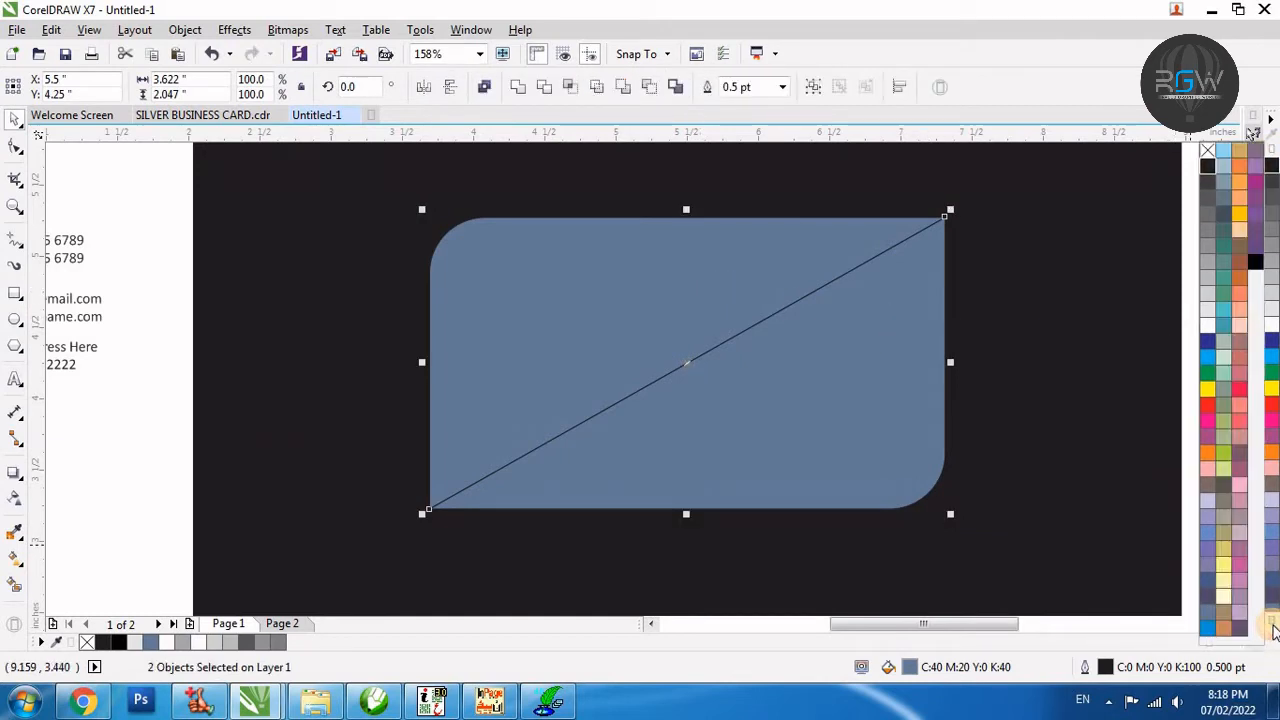
{"action": "right_click", "coordinate": [1207, 153]}
Fill the lower-right half of the card with dark grey.
{"action": "mouse_move", "coordinate": [830, 397]}
{"action": "left_mouse_down"}
{"action": "mouse_move", "coordinate": [870, 424]}
{"action": "mouse_move", "coordinate": [844, 392]}
{"action": "left_mouse_up"}
{"action": "key", "text": "ctrl+z"}
{"action": "left_click", "coordinate": [972, 358]}
{"action": "key", "text": "ctrl+z"}
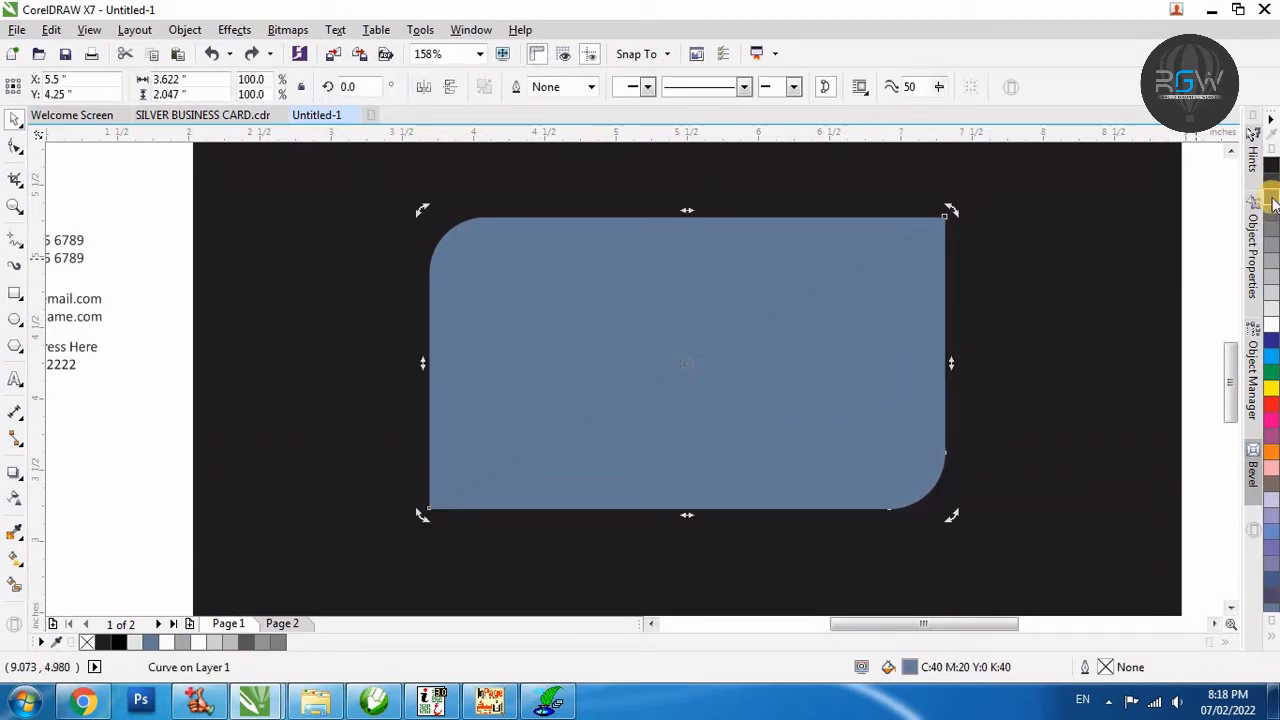
{"action": "left_click", "coordinate": [1273, 197]}
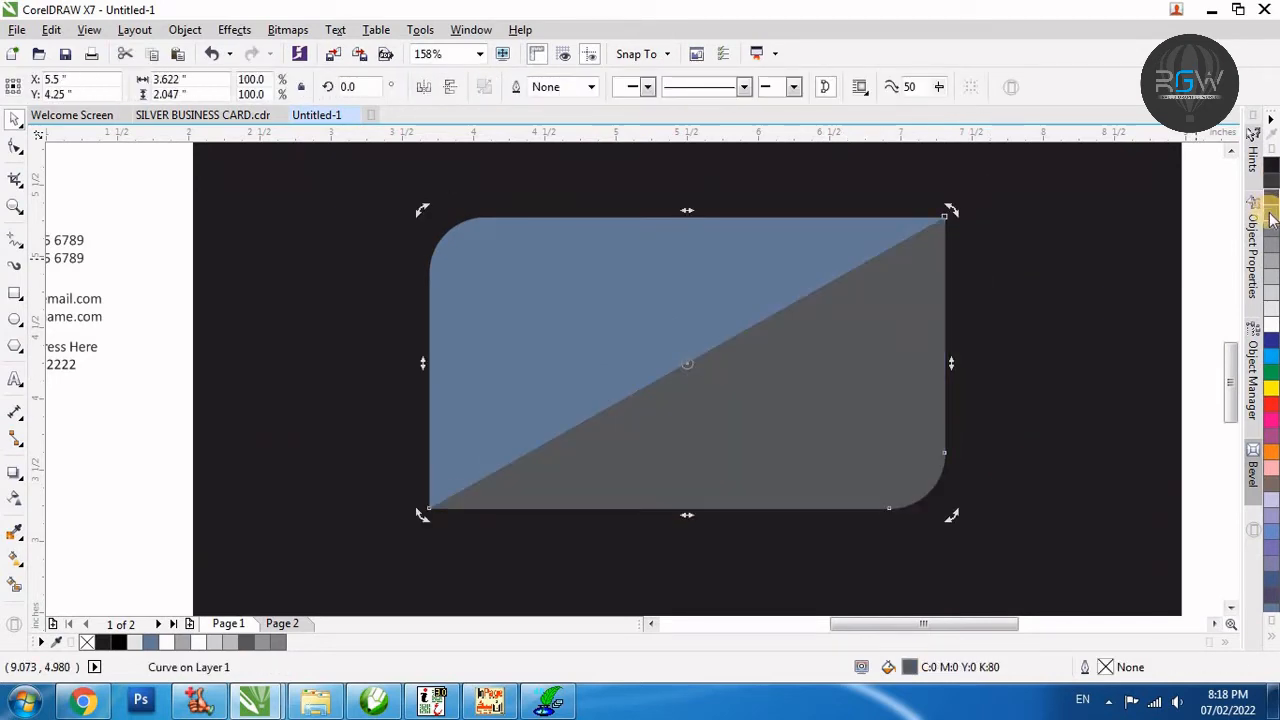
{"action": "left_click", "coordinate": [1063, 331]}
Fill the upper-left half of the card with white, keeping it aligned with the grey half.
{"action": "left_click_drag", "start_coordinate": [754, 283], "coordinate": [762, 257]}
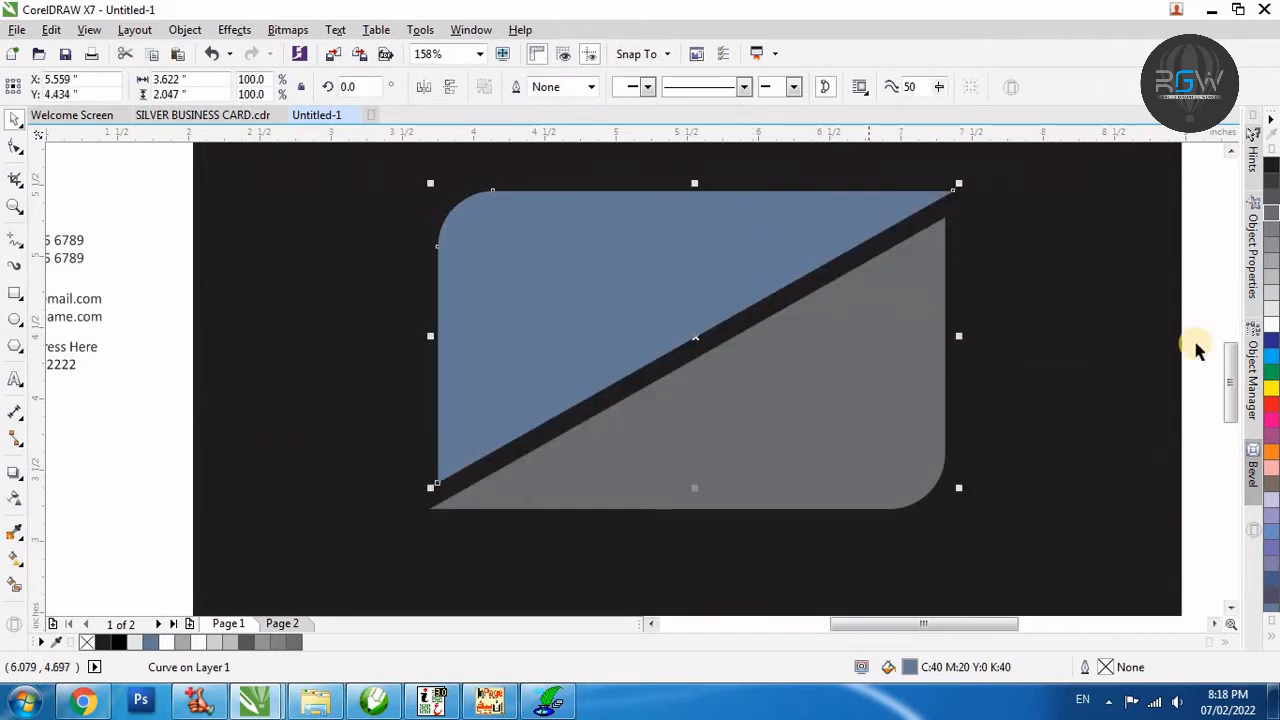
{"action": "key", "text": "ctrl+z"}
{"action": "left_click", "coordinate": [1270, 324]}
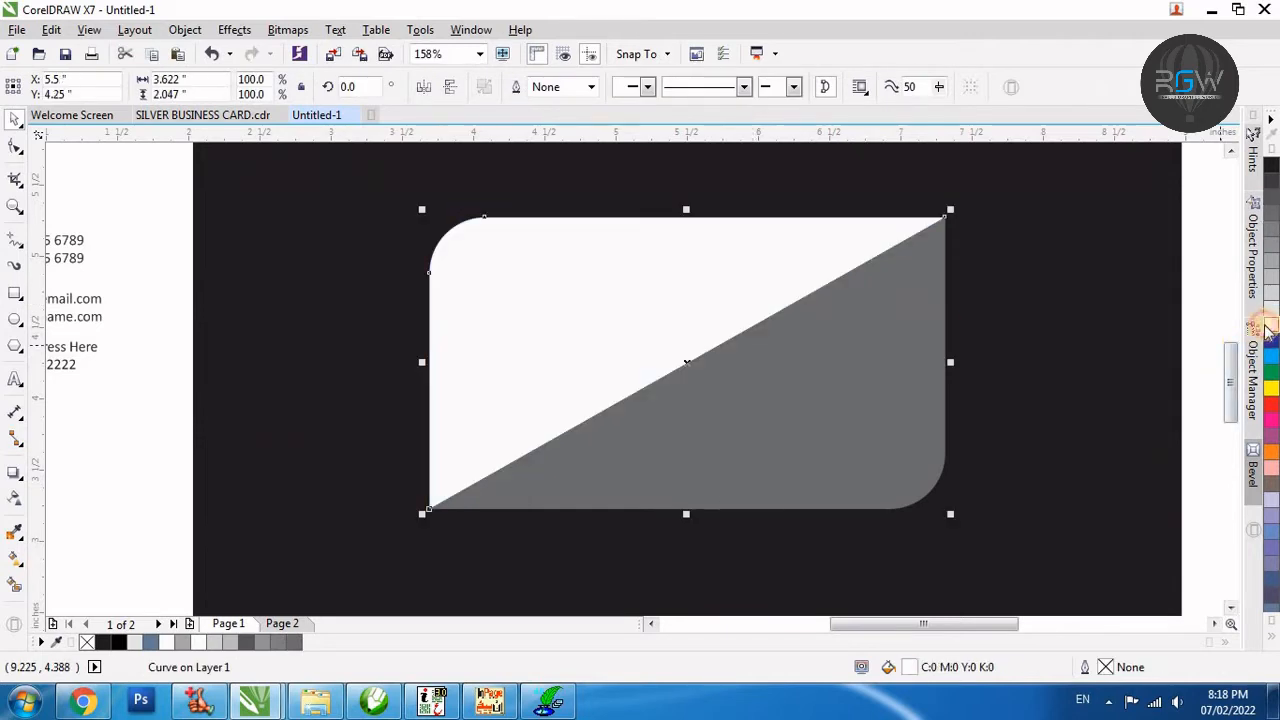
Apply a horizontal linear fountain fill across the full width of the card's upper-left half, with a white end colour.
{"action": "left_click", "coordinate": [15, 562]}
{"action": "left_click_drag", "start_coordinate": [428, 282], "coordinate": [940, 300]}
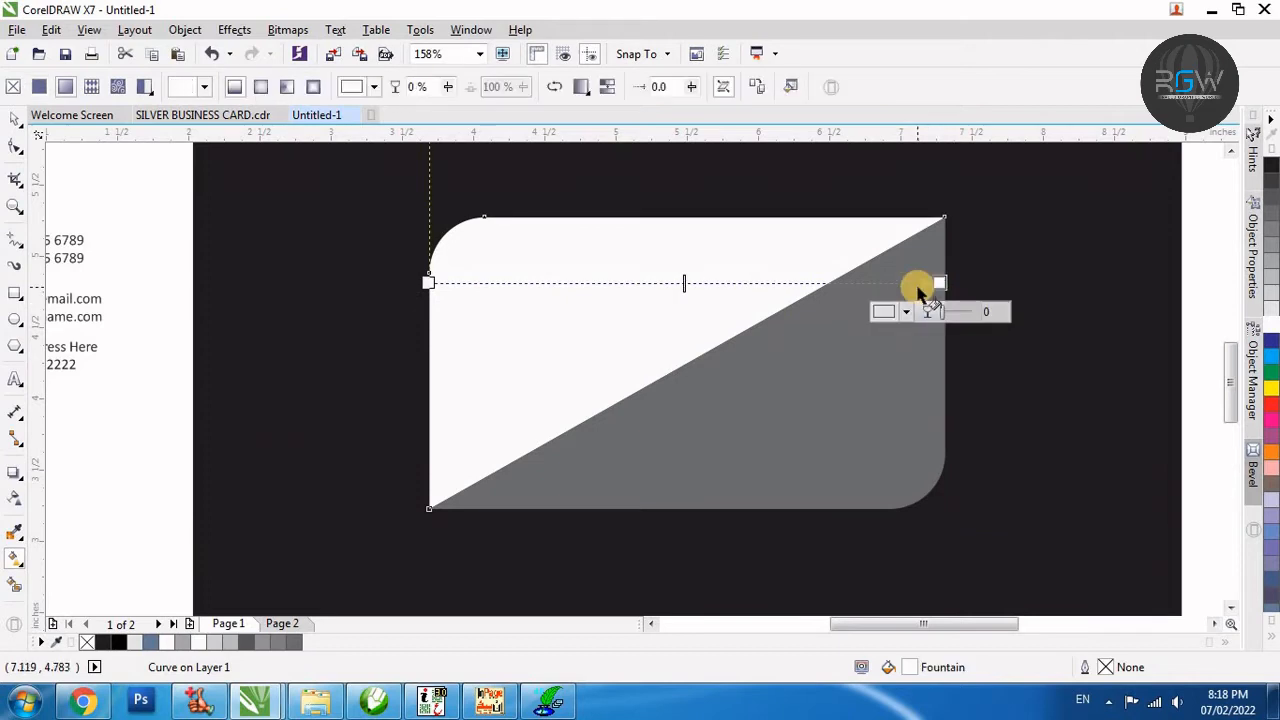
{"action": "left_click", "coordinate": [238, 647]}
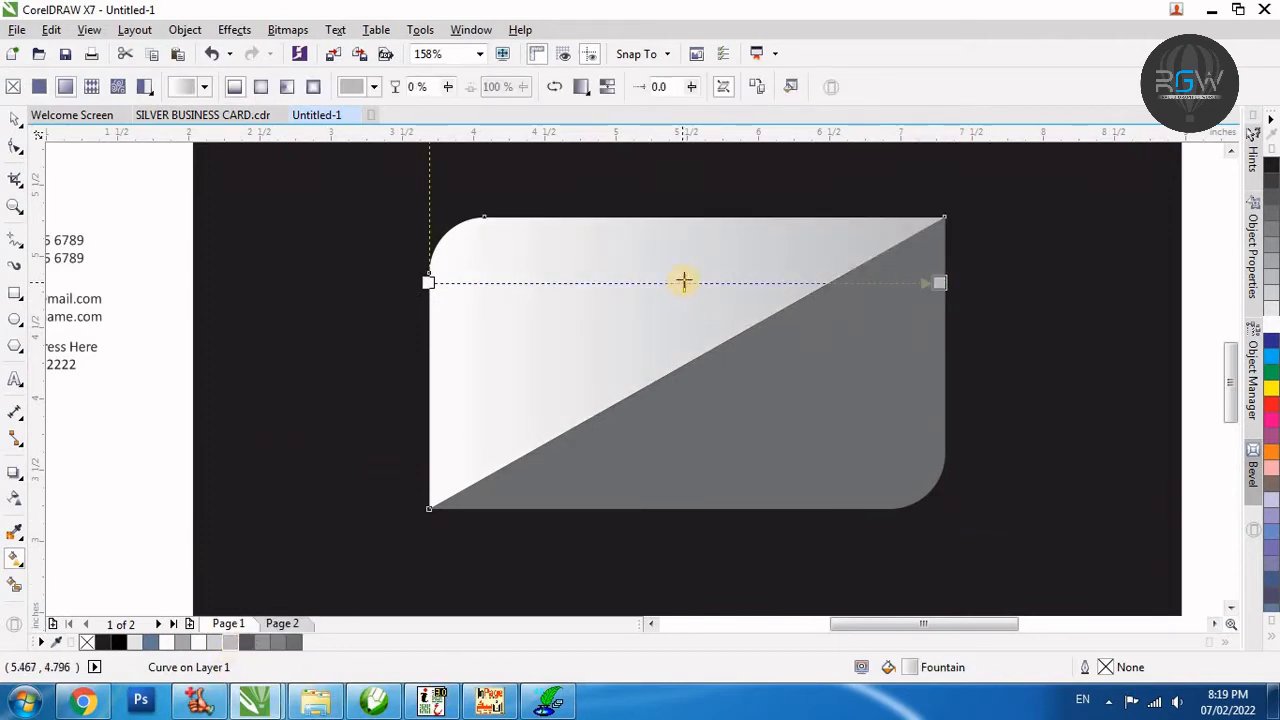
{"action": "left_click", "coordinate": [684, 281]}
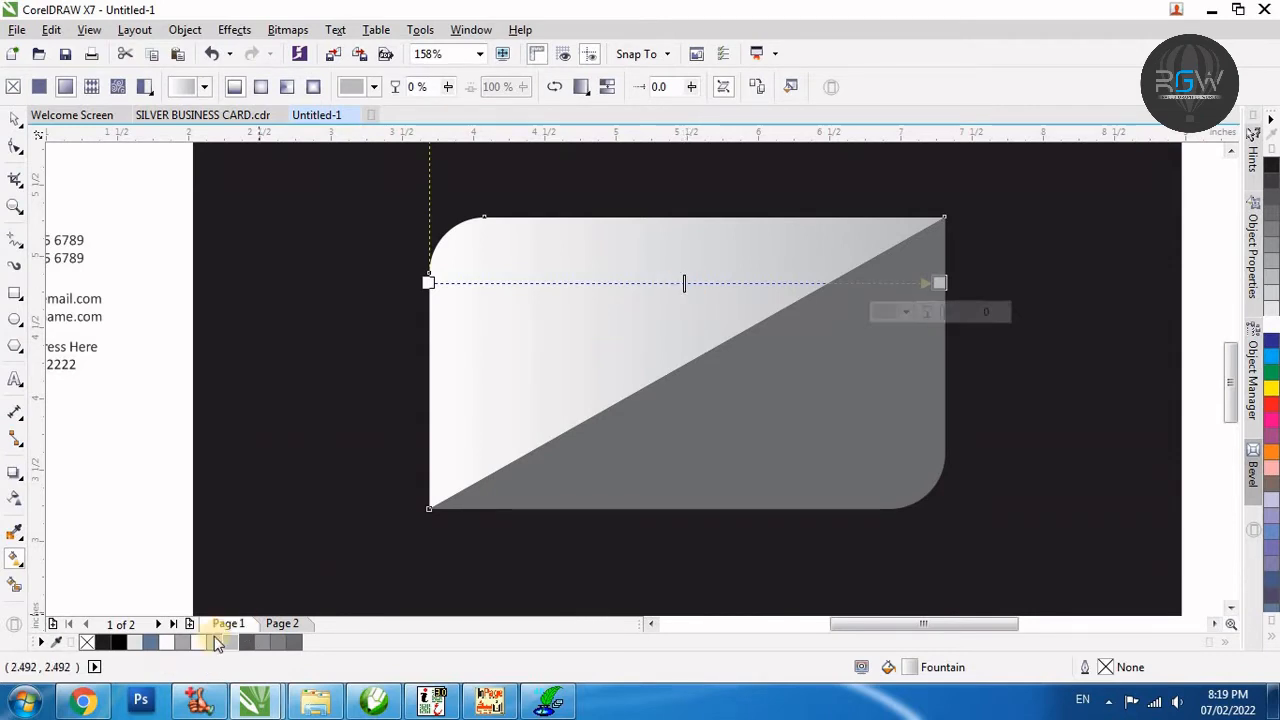
{"action": "left_click", "coordinate": [166, 645]}
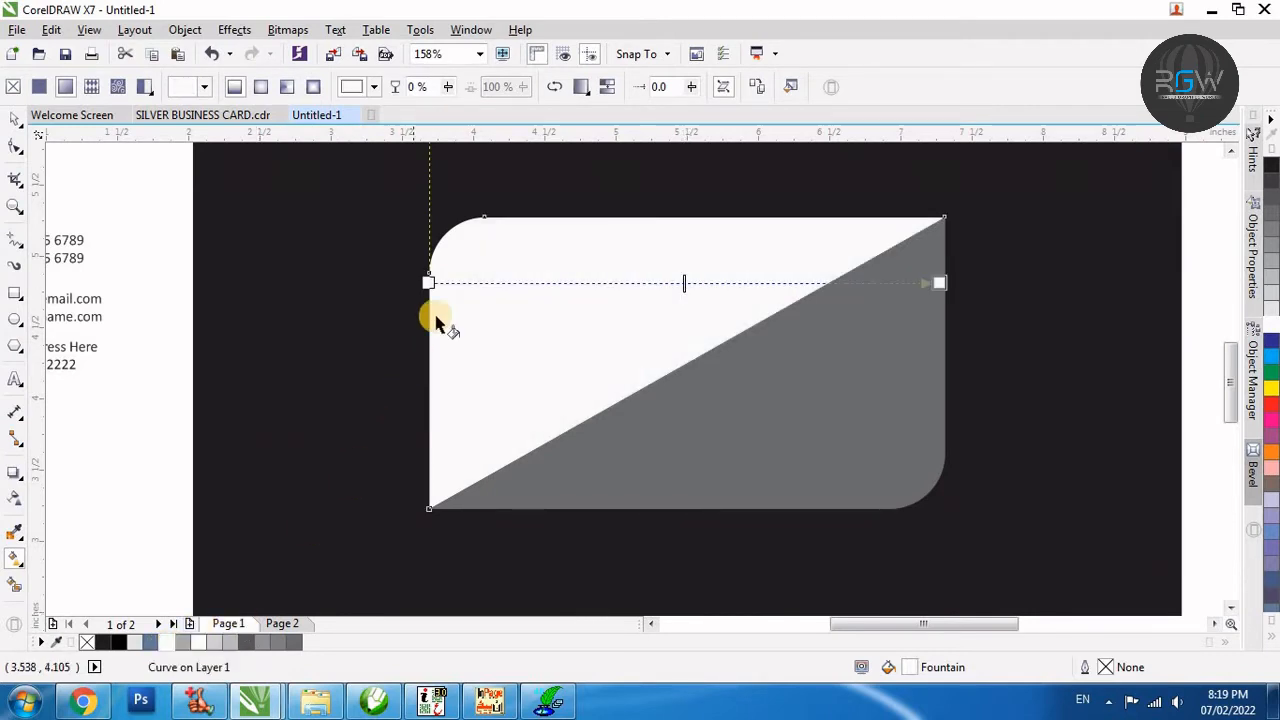
Set the fountain fill's left end colour to 30% Black and its right end colour to a slightly lighter grey.
{"action": "left_click", "coordinate": [429, 283]}
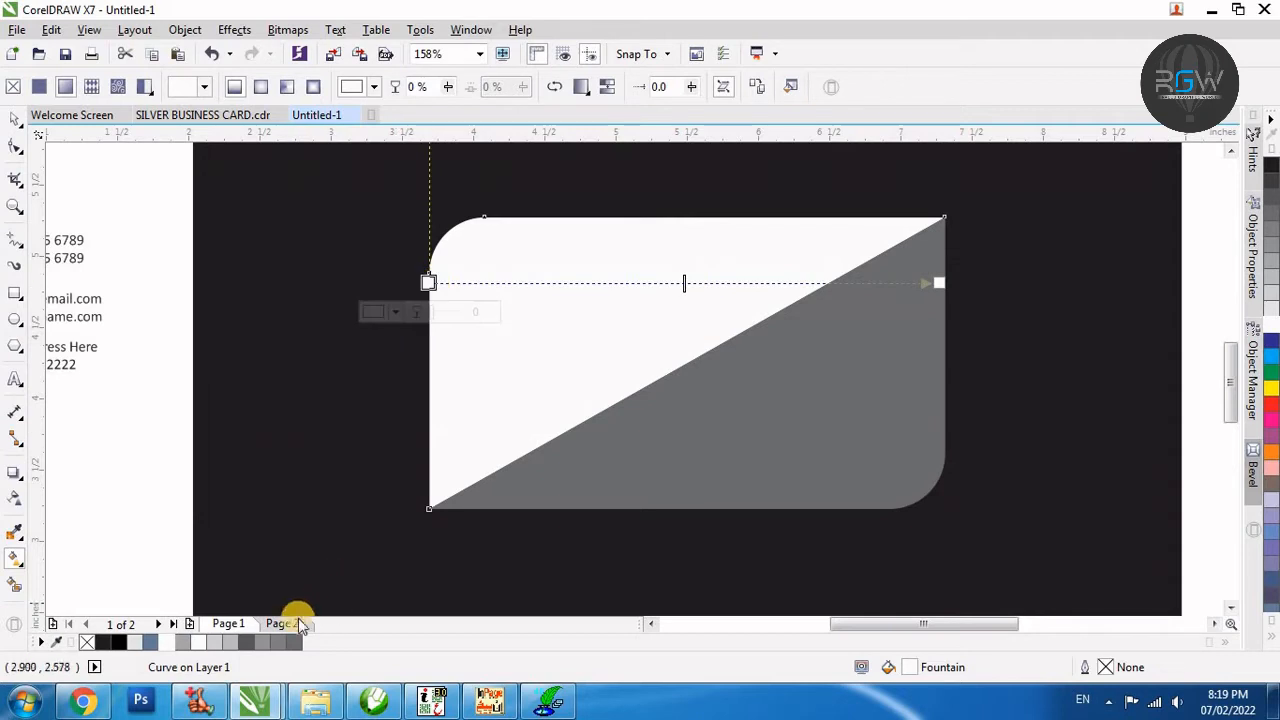
{"action": "left_click", "coordinate": [280, 642]}
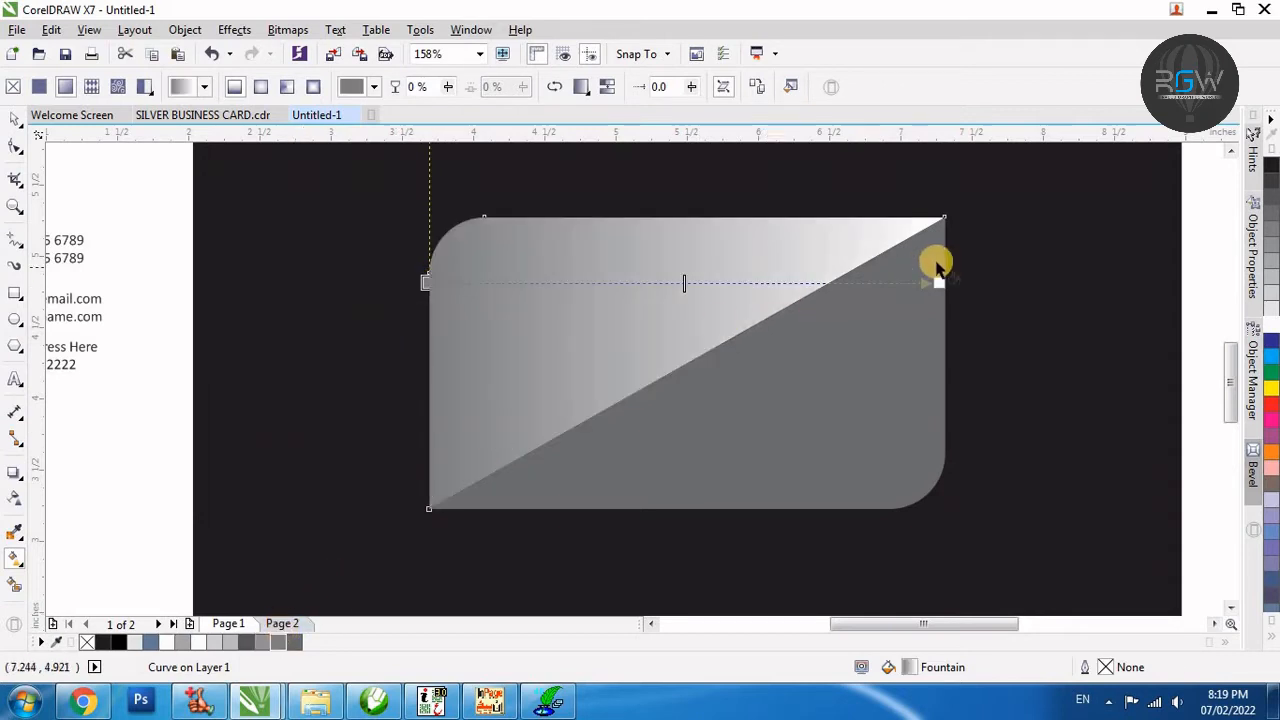
{"action": "double_click", "coordinate": [268, 640]}
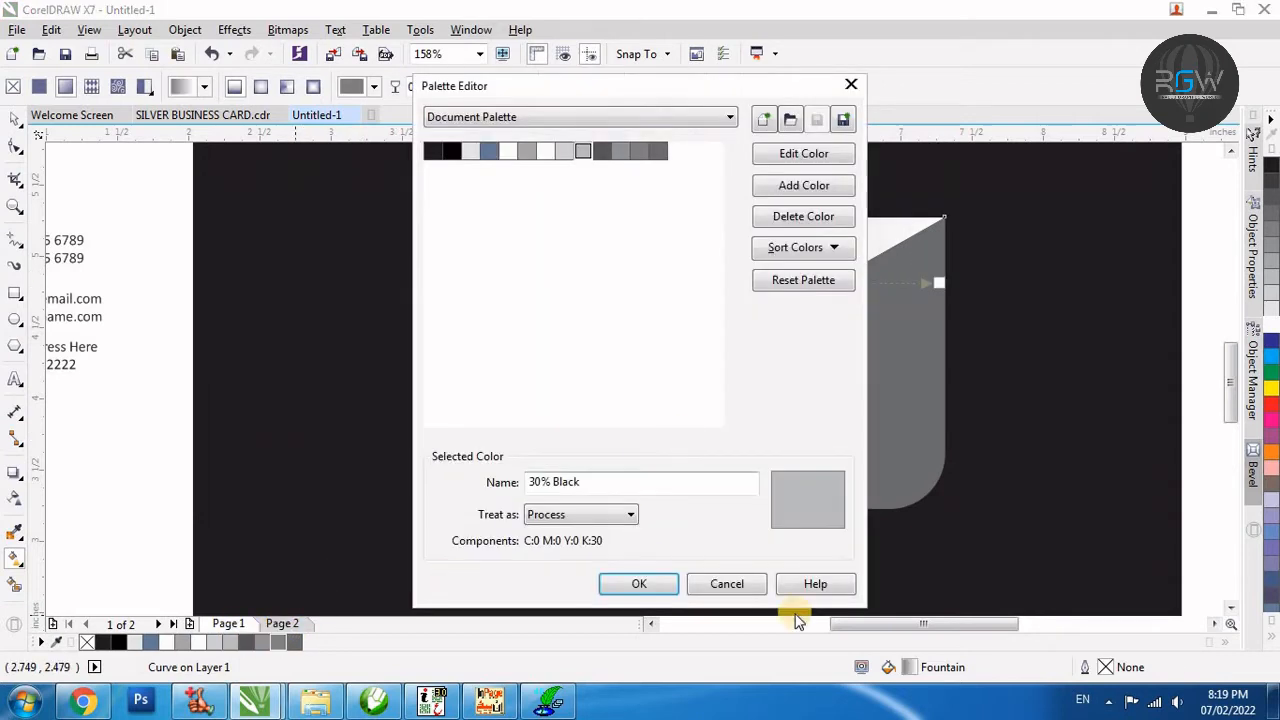
{"action": "left_click", "coordinate": [728, 585]}
{"action": "left_click", "coordinate": [940, 282]}
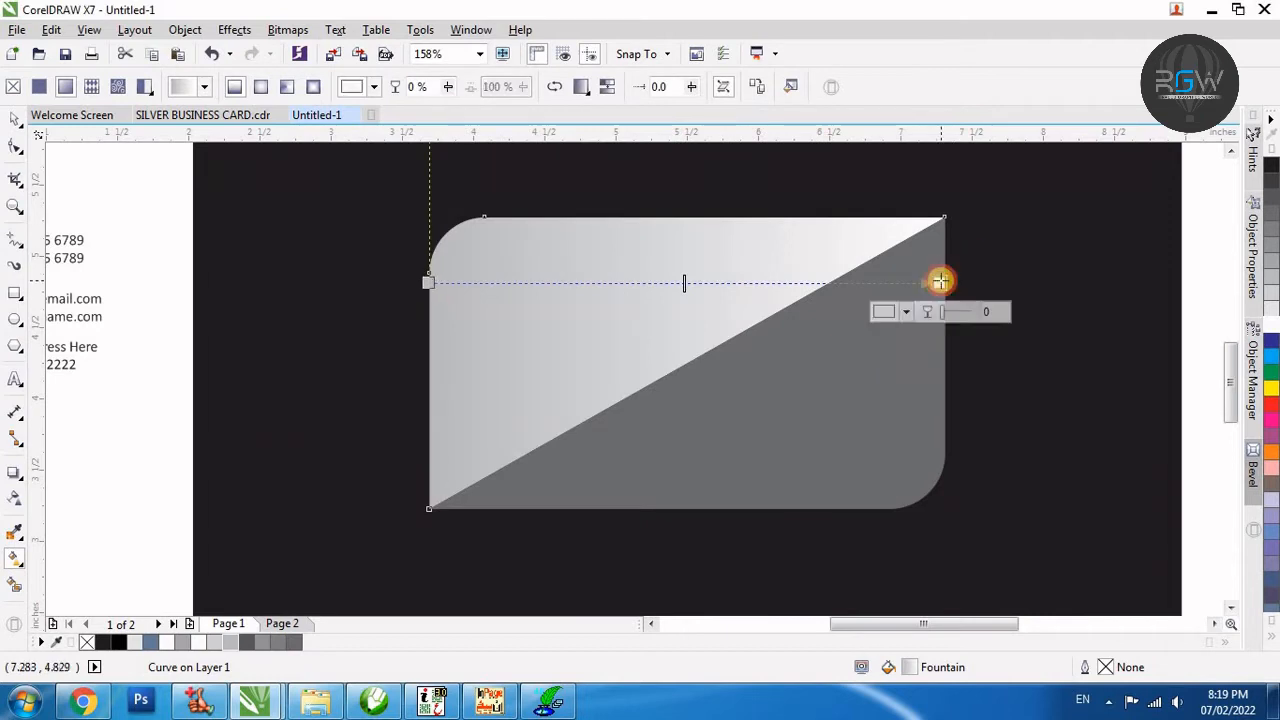
{"action": "left_click", "coordinate": [221, 645]}
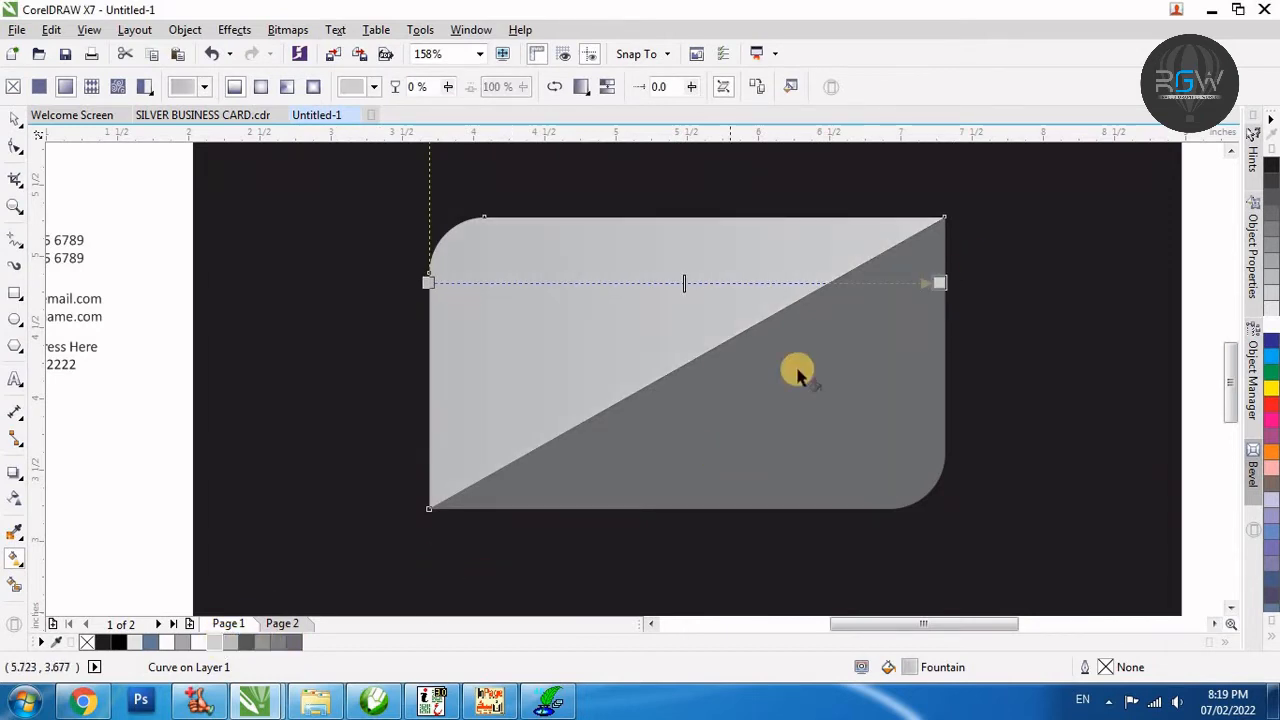
Add a white colour stop at 47% and a grey colour stop at 68% to the upper-left half's fountain fill.
{"action": "left_click", "coordinate": [669, 281]}
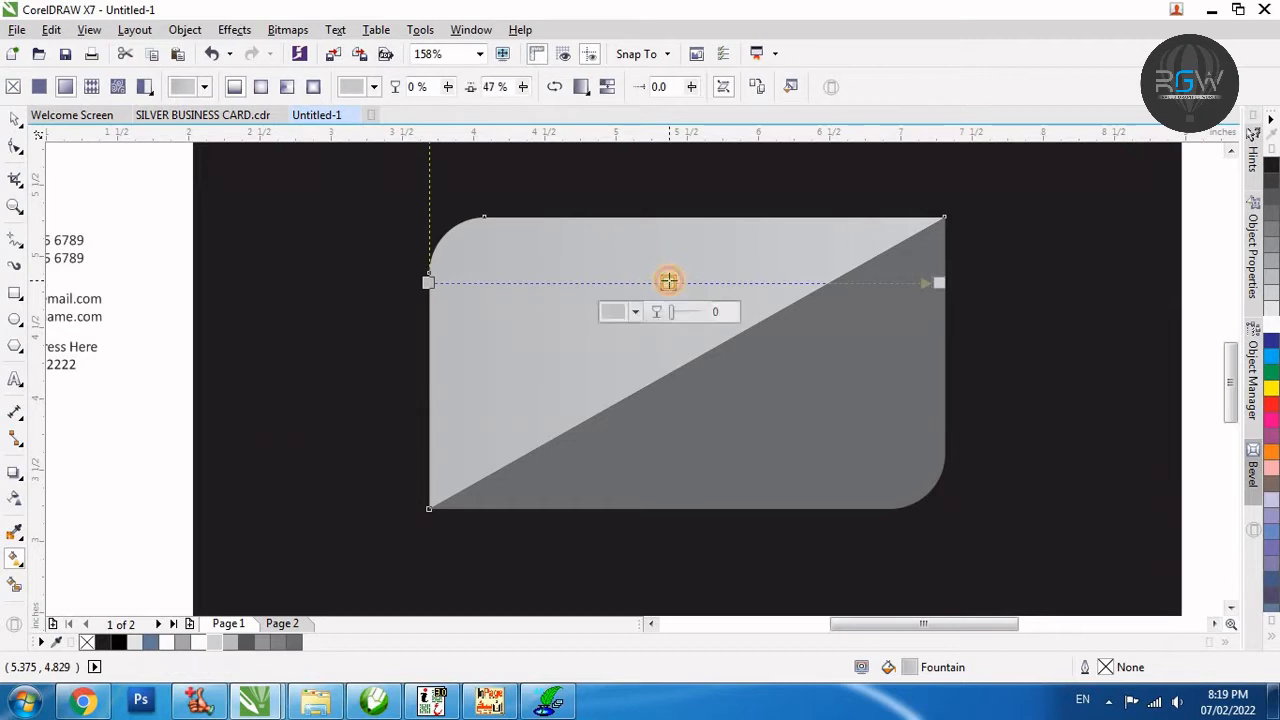
{"action": "left_click", "coordinate": [1272, 326]}
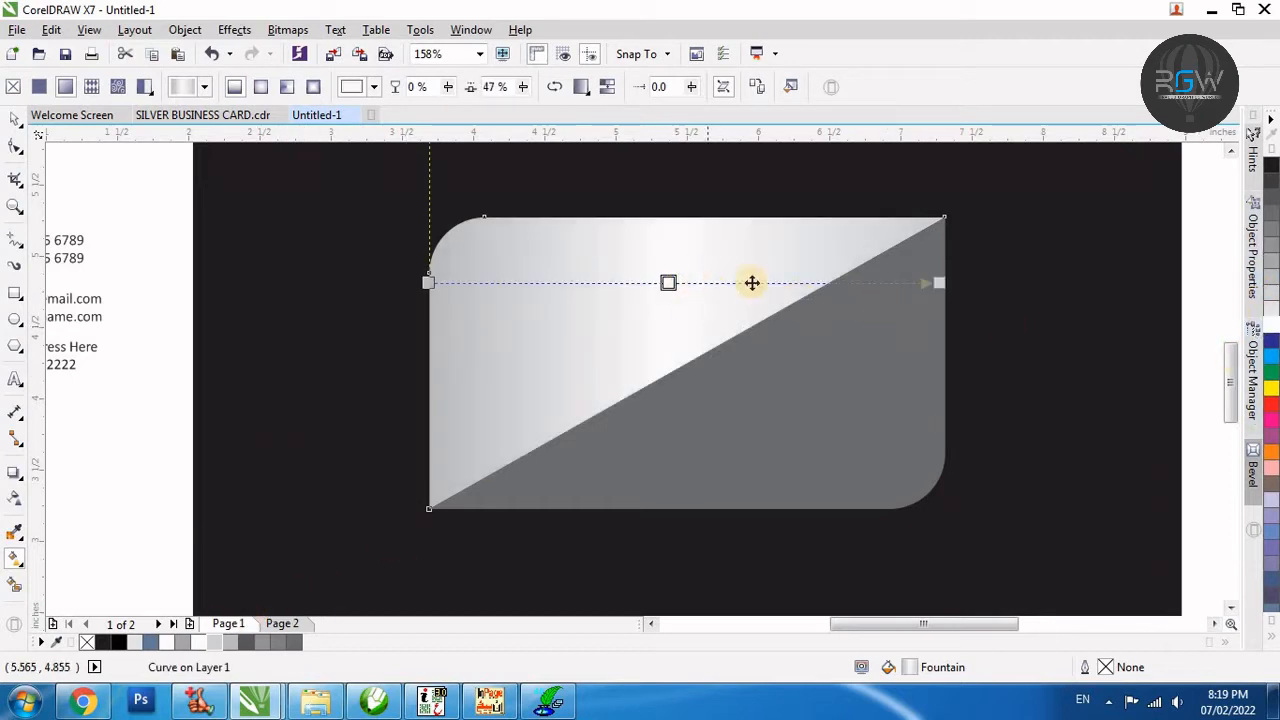
{"action": "left_click", "coordinate": [941, 284]}
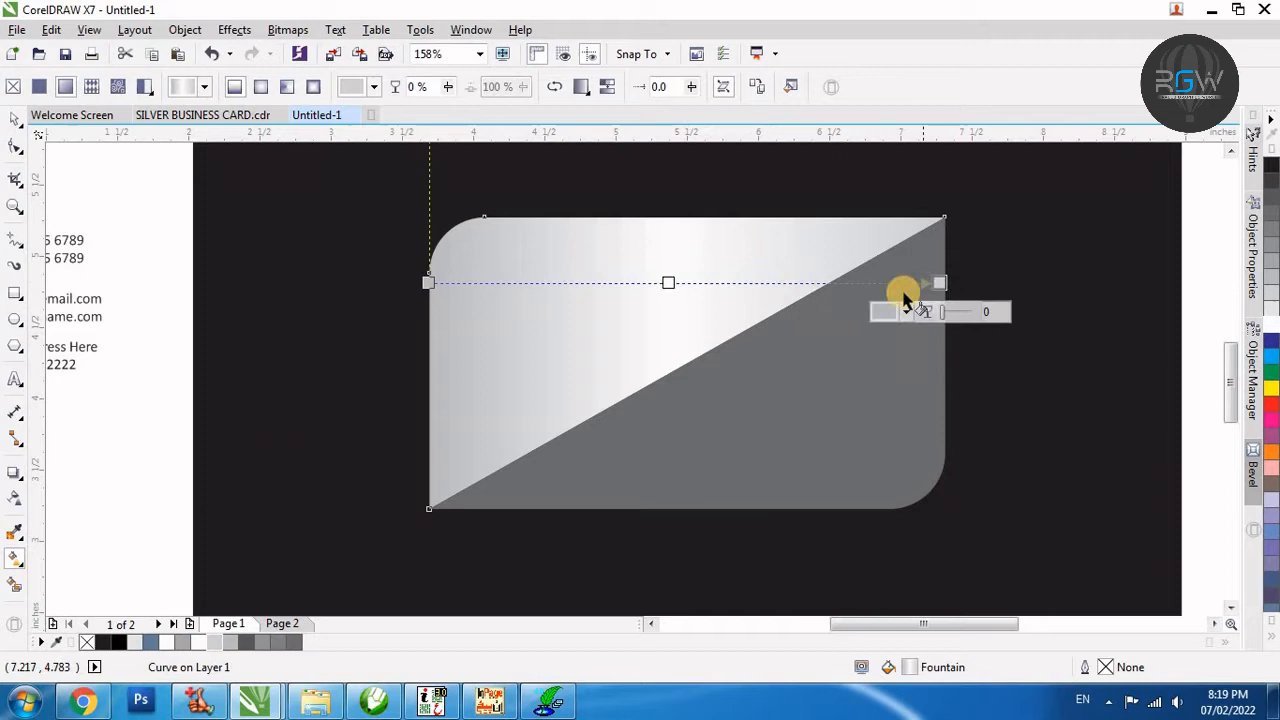
{"action": "double_click", "coordinate": [776, 282]}
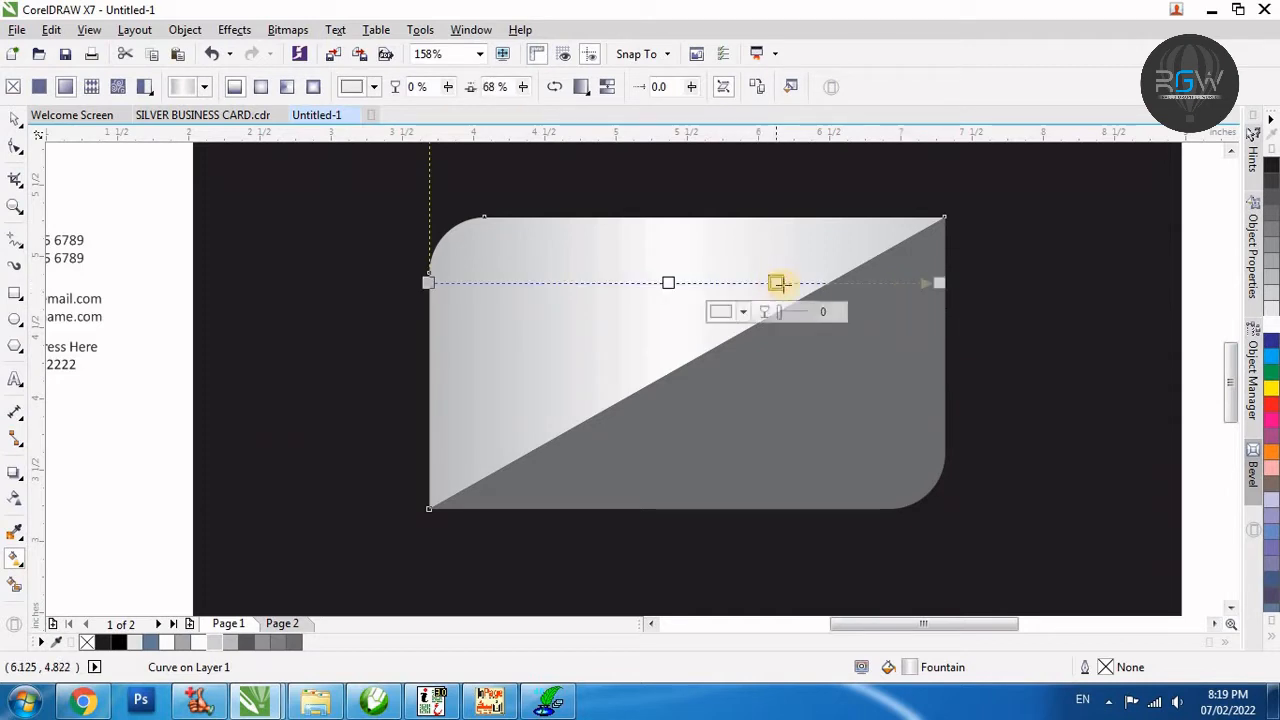
{"action": "left_click", "coordinate": [239, 642]}
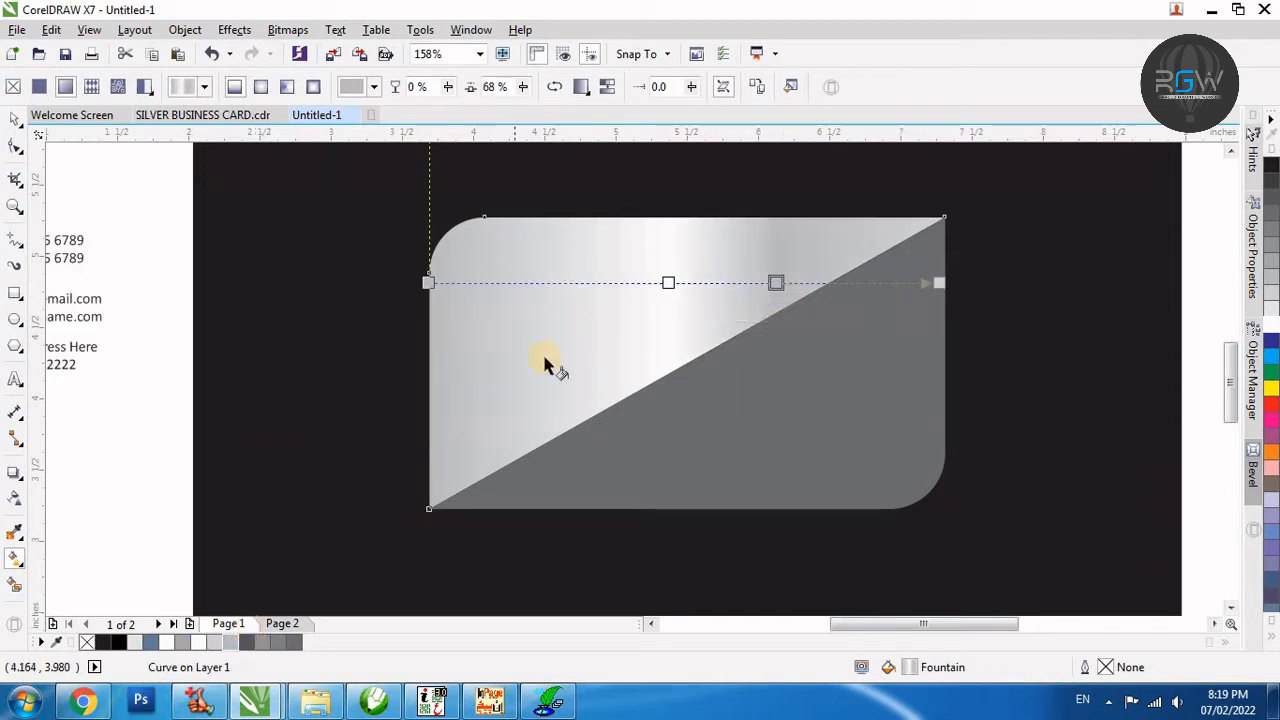
Add a white colour stop at 8% and a grey stop repositioned to 28% in the upper-left half's fountain fill.
{"action": "double_click", "coordinate": [531, 283]}
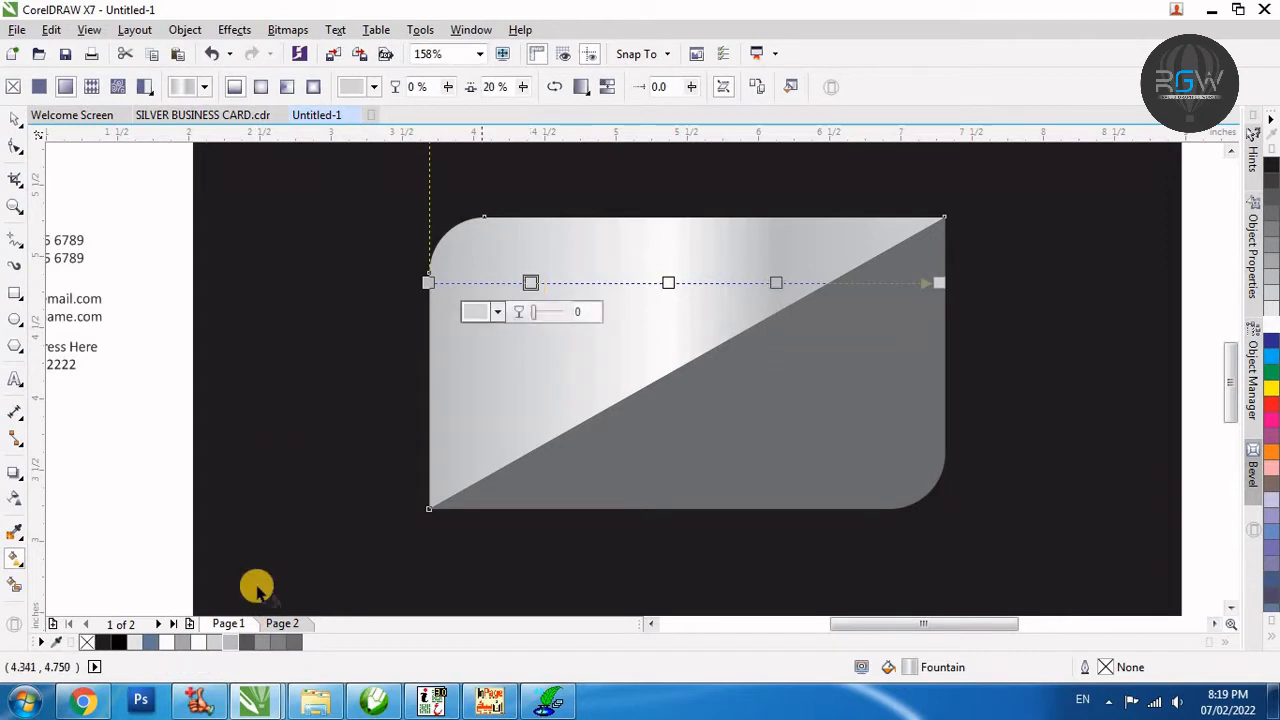
{"action": "left_click", "coordinate": [250, 642]}
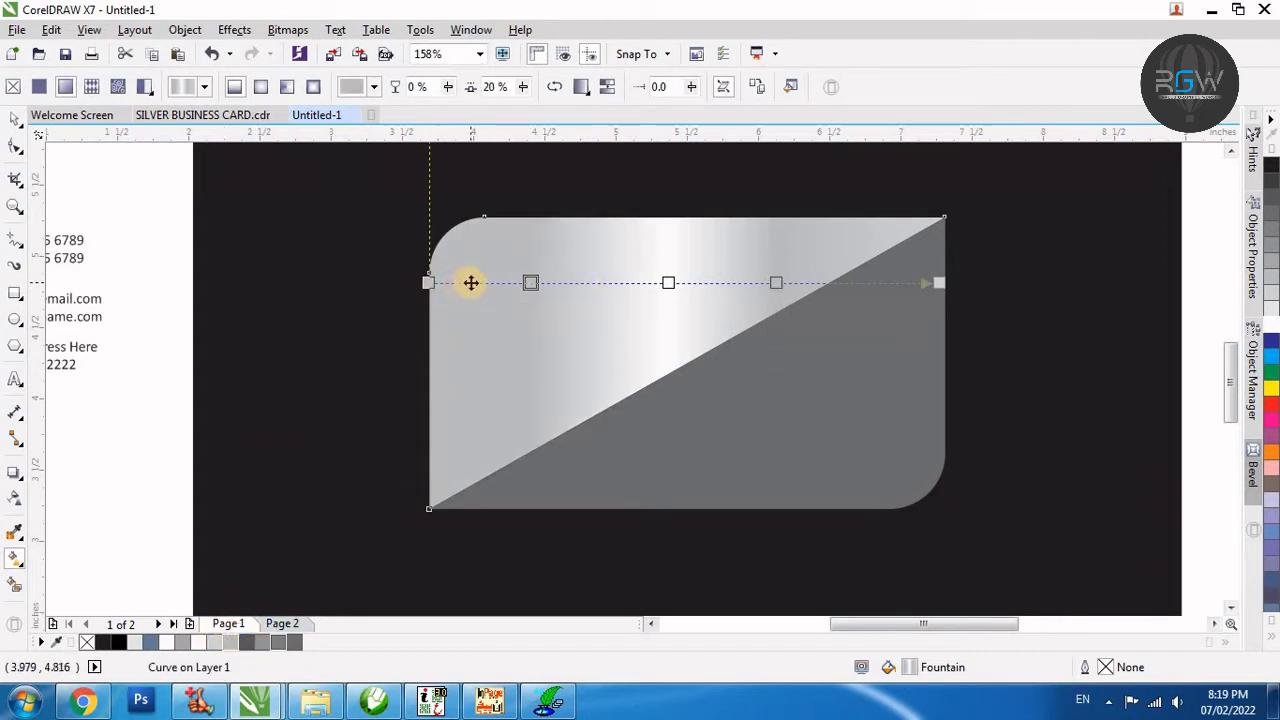
{"action": "double_click", "coordinate": [471, 283]}
{"action": "left_click", "coordinate": [170, 643]}
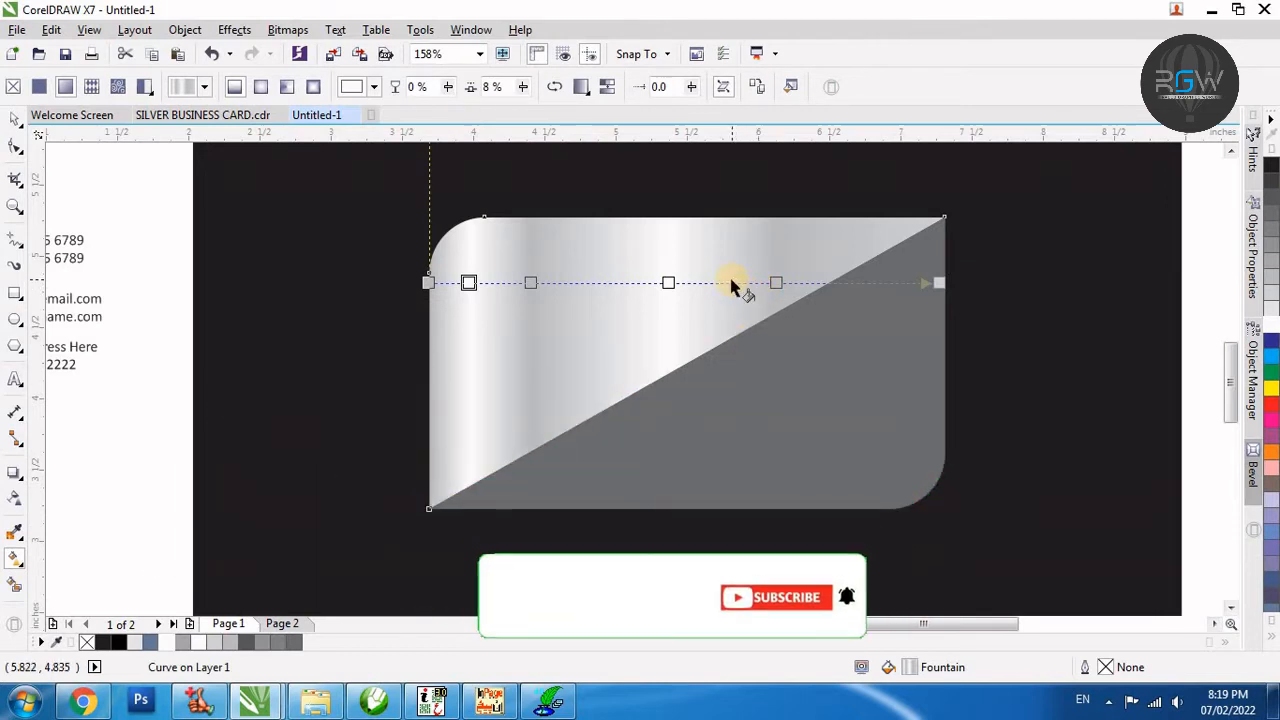
{"action": "double_click", "coordinate": [772, 284]}
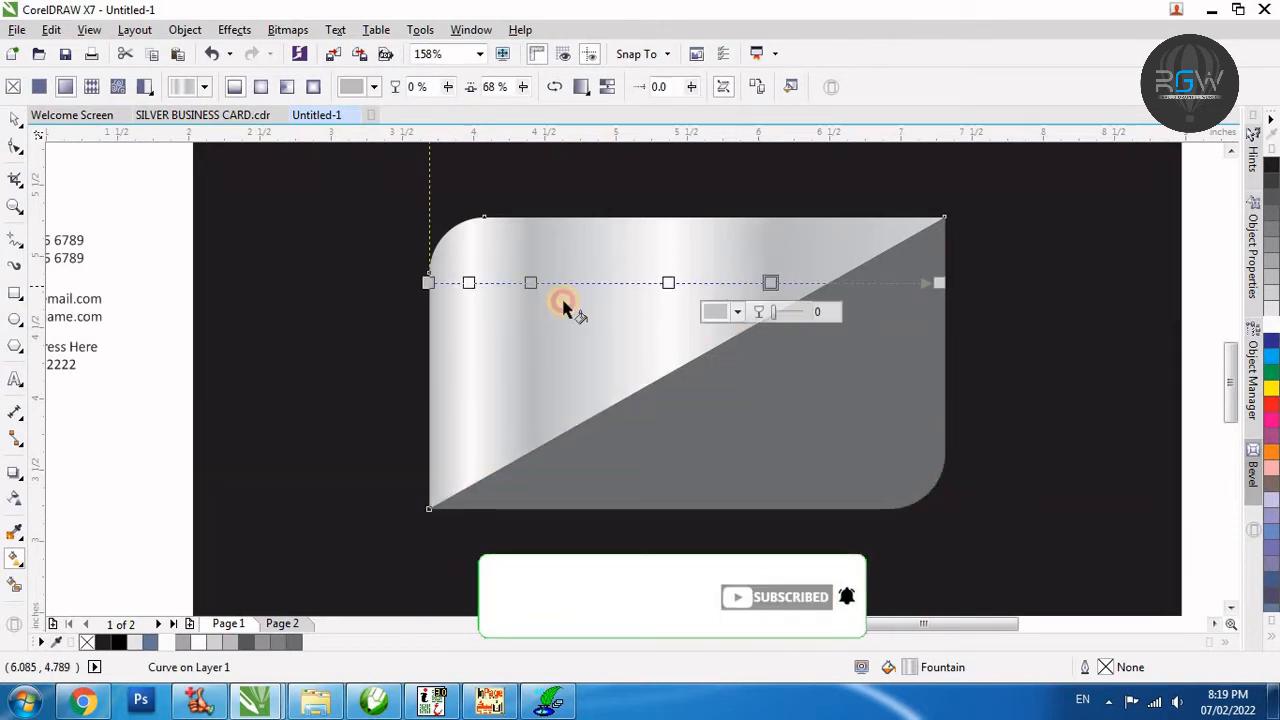
{"action": "left_click_drag", "start_coordinate": [531, 283], "coordinate": [571, 283]}
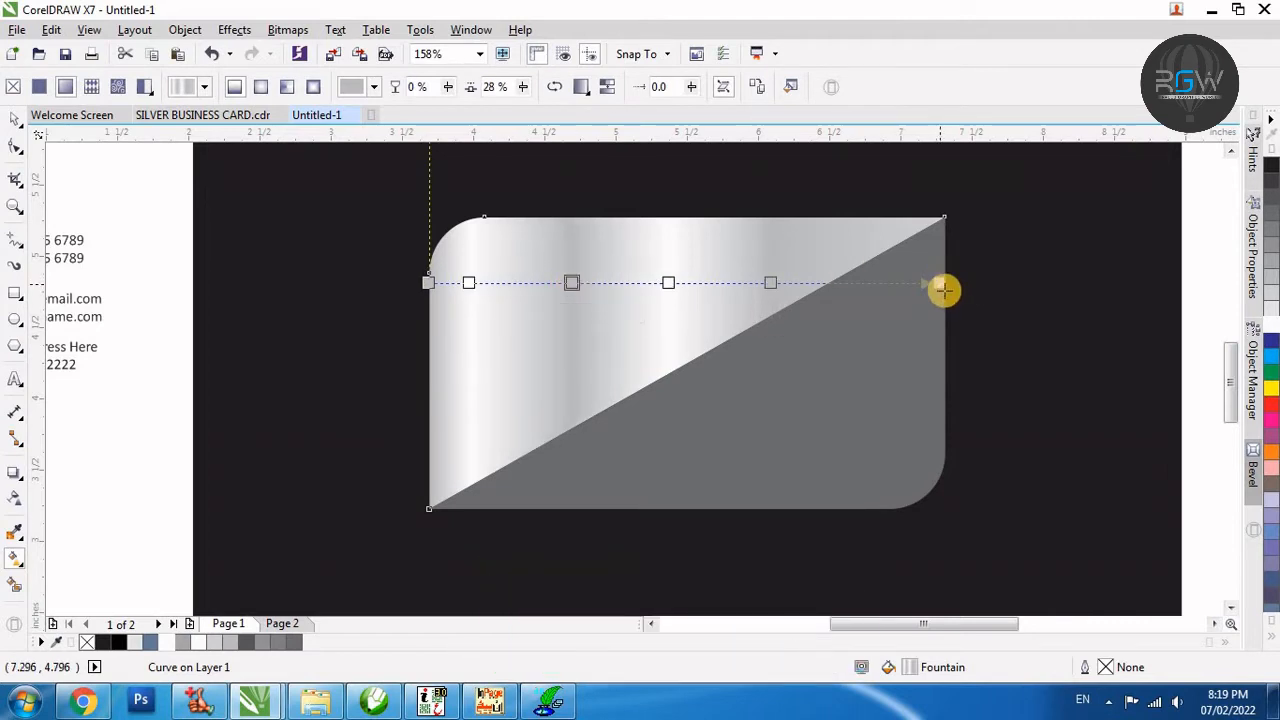
{"action": "key", "text": "space"}
{"action": "left_click", "coordinate": [1009, 294]}
{"action": "left_click", "coordinate": [734, 286]}
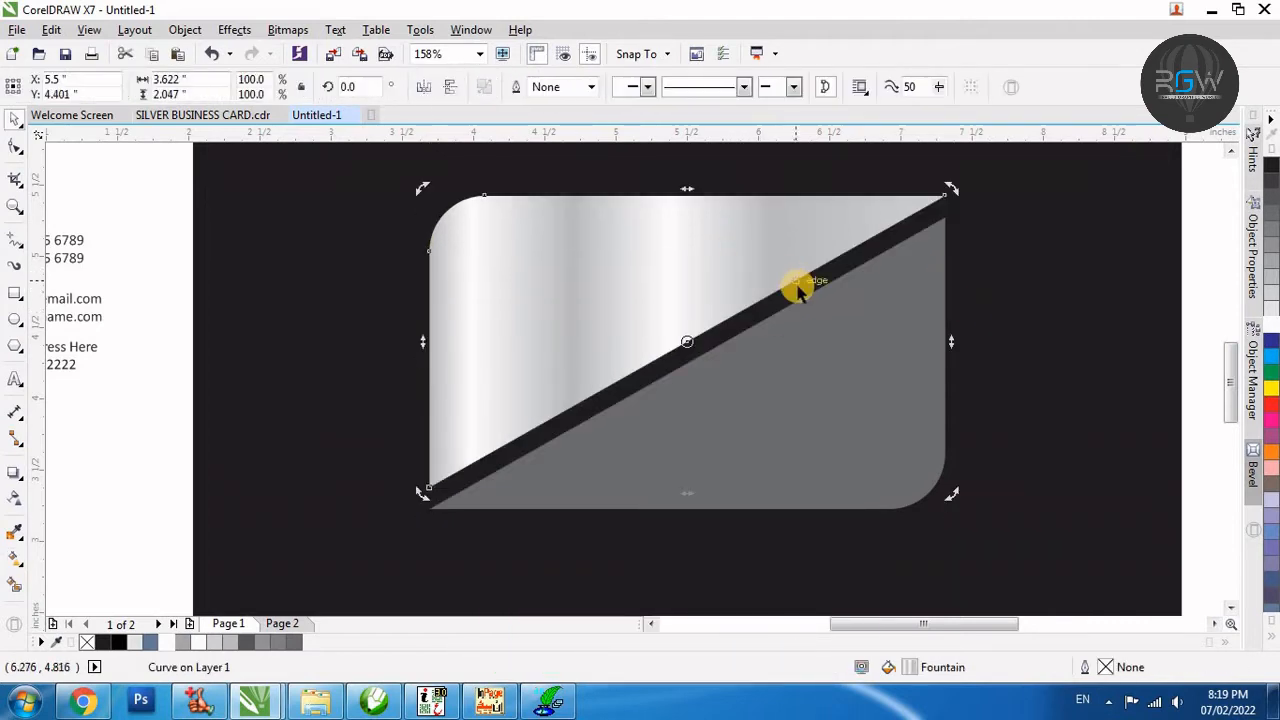
{"action": "left_click", "coordinate": [970, 292]}
Add a drop shadow to the silver upper-left half and bring it in front of the dark grey half.
{"action": "left_click", "coordinate": [571, 300]}
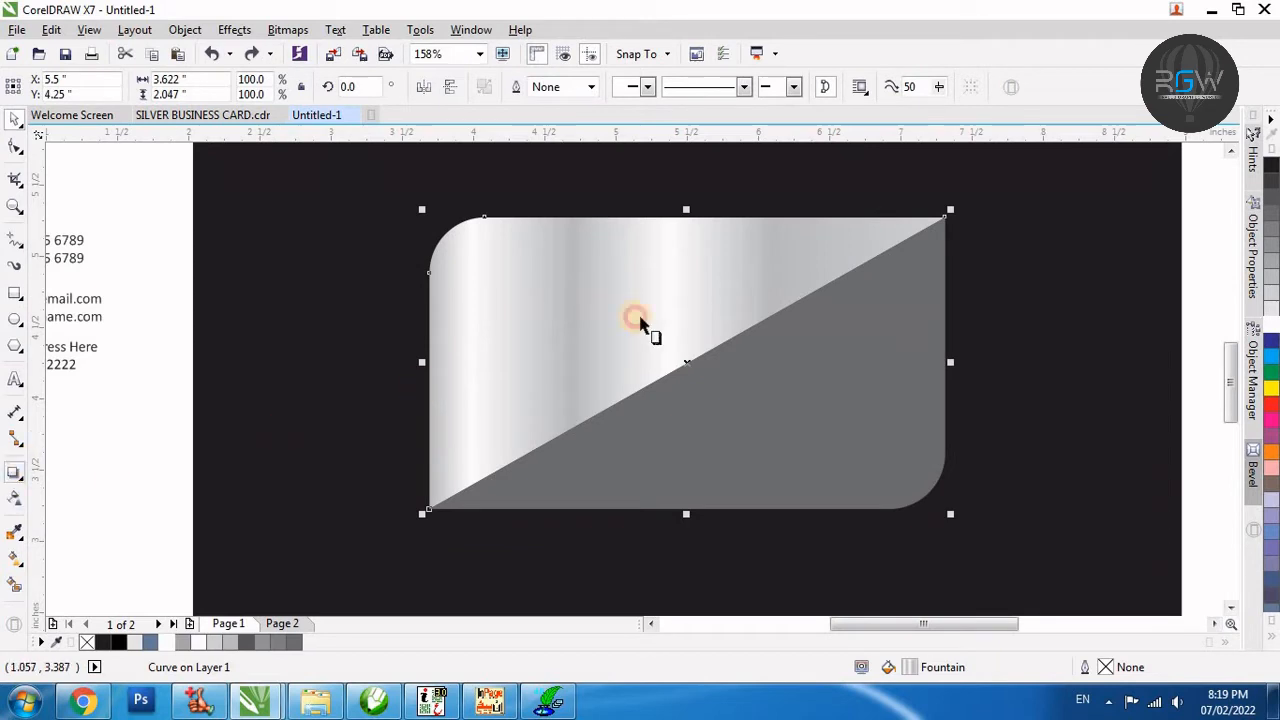
{"action": "left_click_drag", "start_coordinate": [639, 317], "coordinate": [640, 345]}
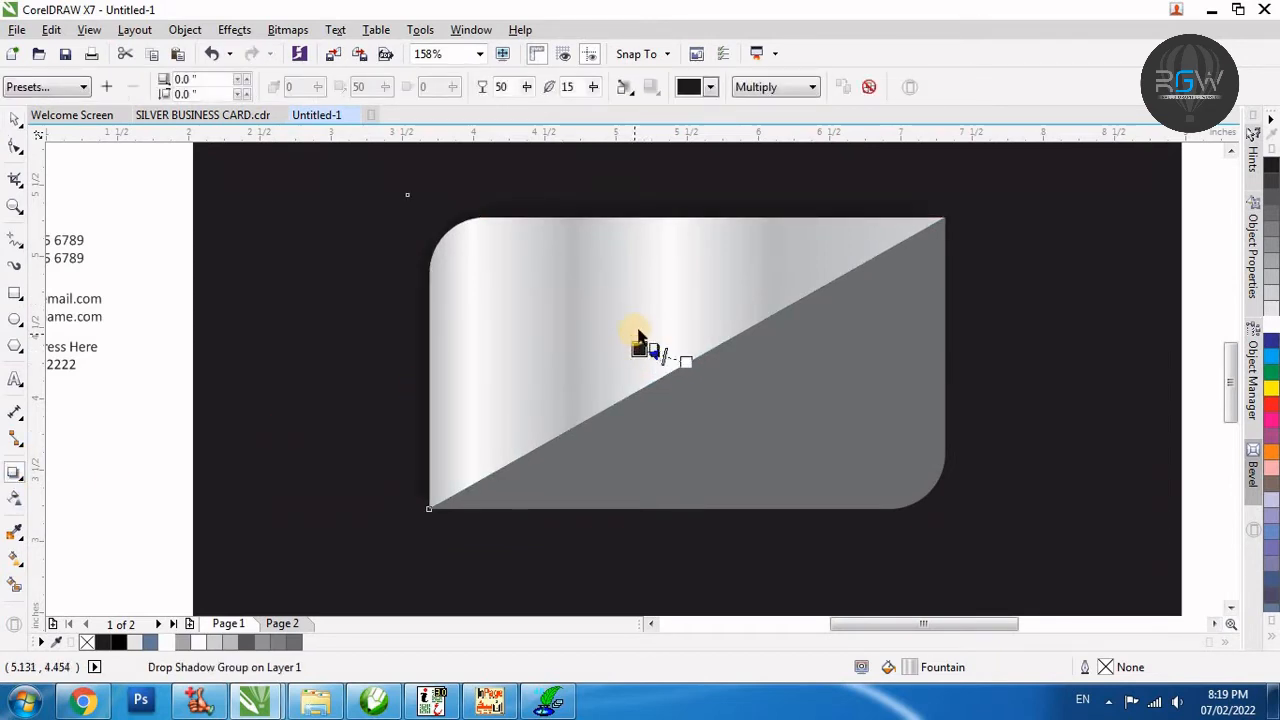
{"action": "left_click_drag", "start_coordinate": [637, 292], "coordinate": [601, 296]}
{"action": "left_click_drag", "start_coordinate": [637, 335], "coordinate": [614, 342]}
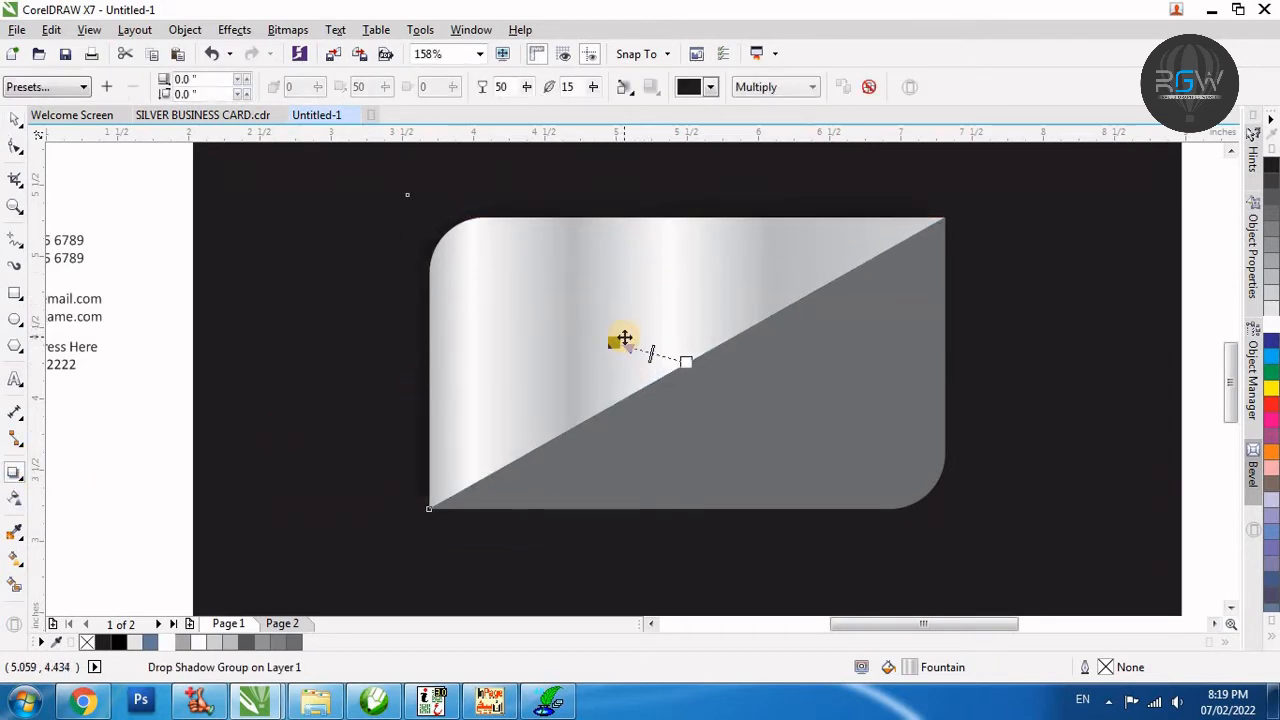
{"action": "key", "text": "shift+Page_Up"}
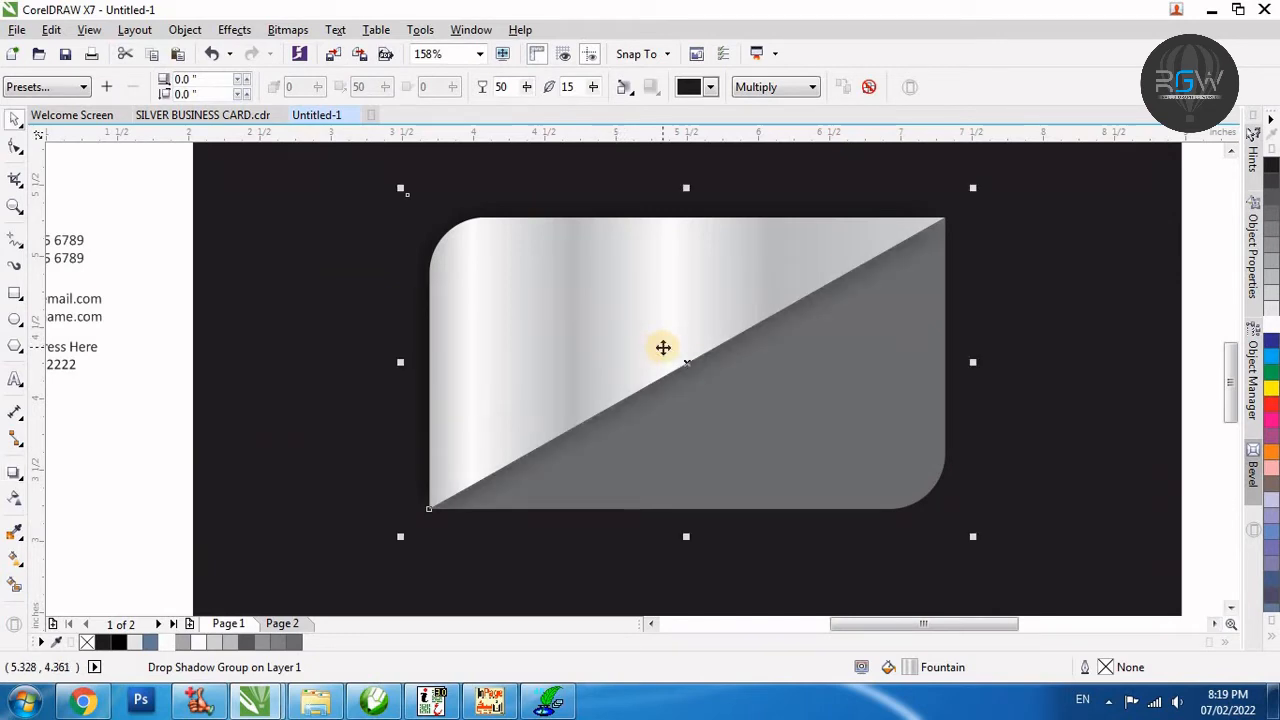
Increase the opacity of the silver half's drop shadow.
{"action": "left_click", "coordinate": [1078, 262]}
{"action": "double_click", "coordinate": [715, 274]}
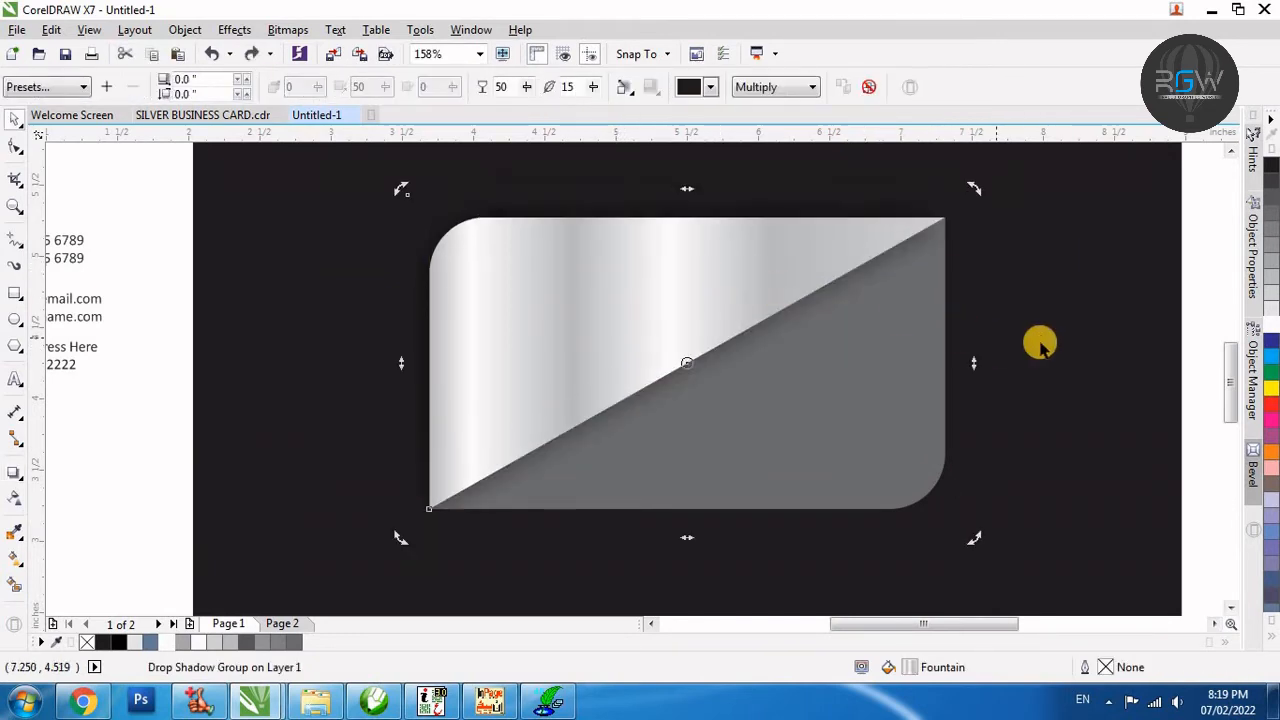
{"action": "double_click", "coordinate": [513, 88]}
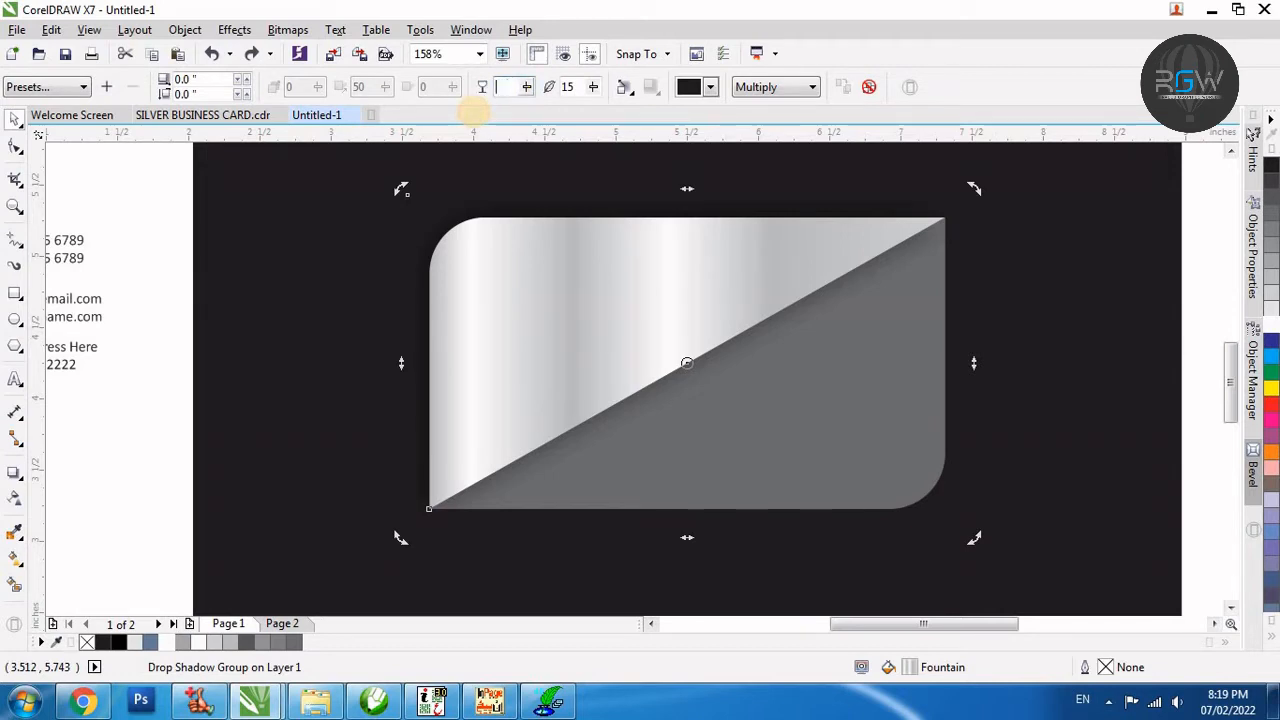
{"action": "left_click", "coordinate": [1090, 345]}
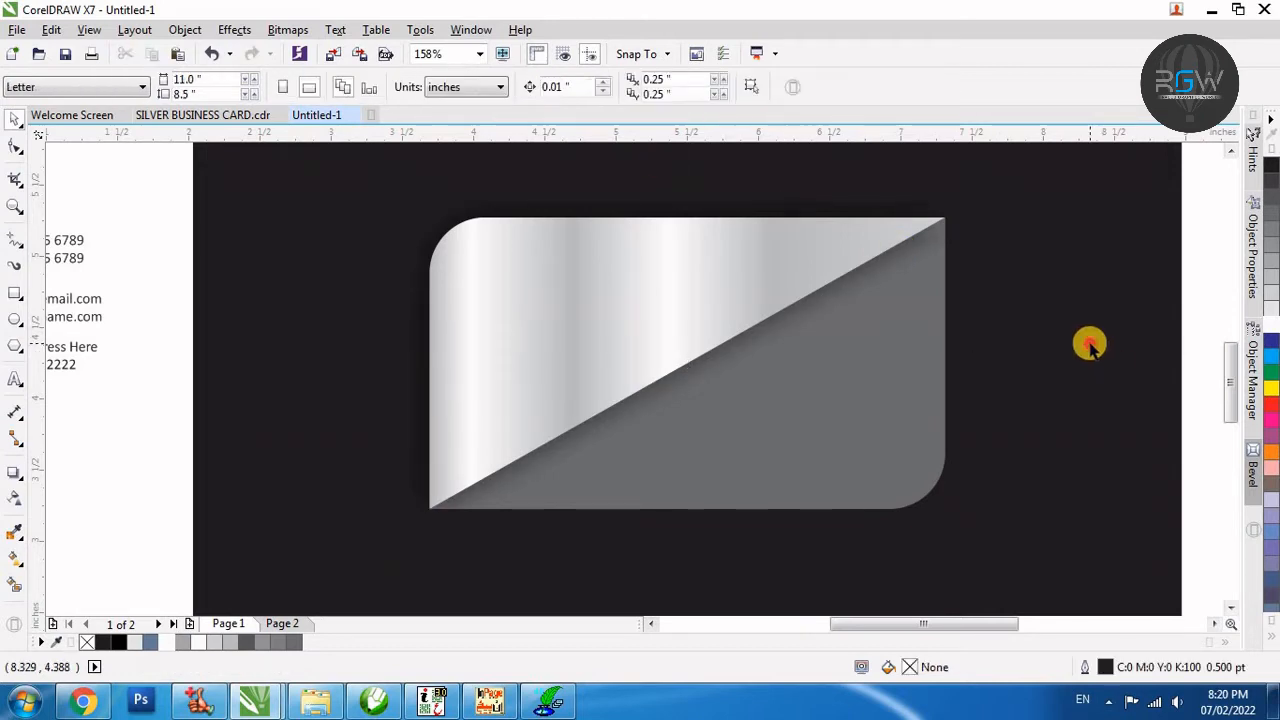
{"action": "scroll", "coordinate": [1090, 345], "scroll_direction": "down", "scroll_amount": 2}
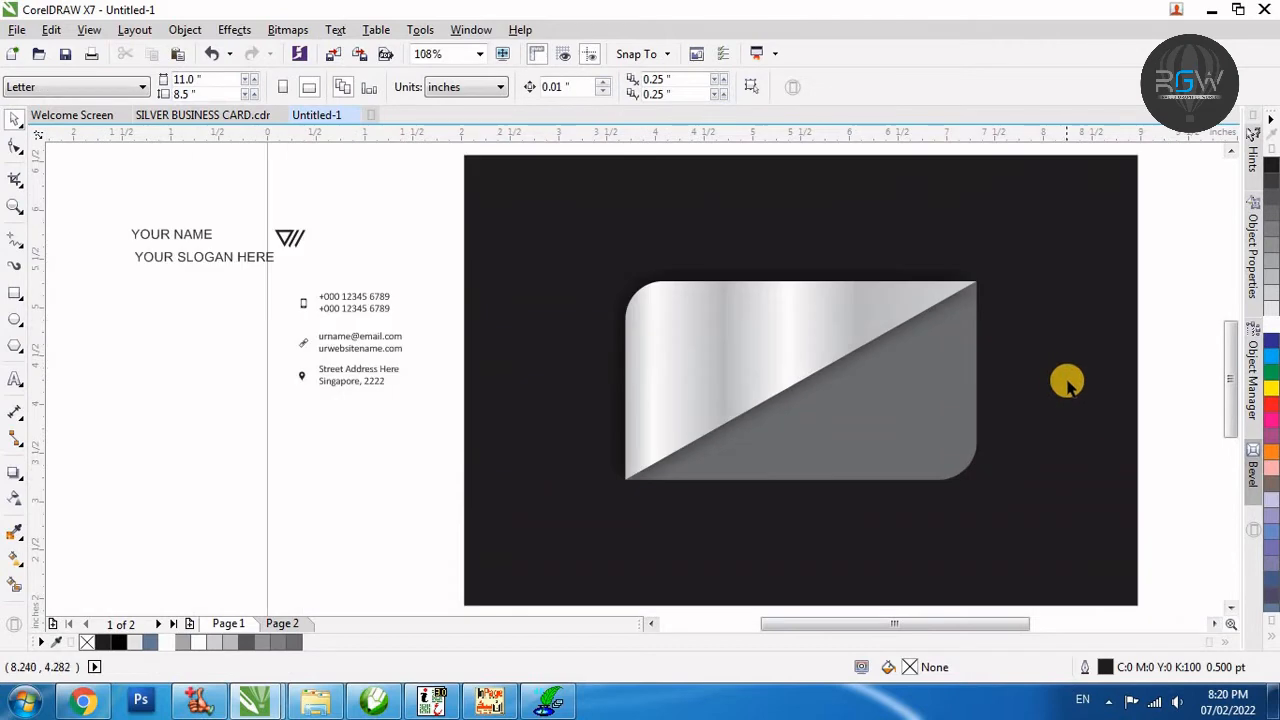
{"action": "left_click", "coordinate": [790, 366]}
{"action": "key", "text": "ctrl+z"}
{"action": "left_click", "coordinate": [1052, 348]}
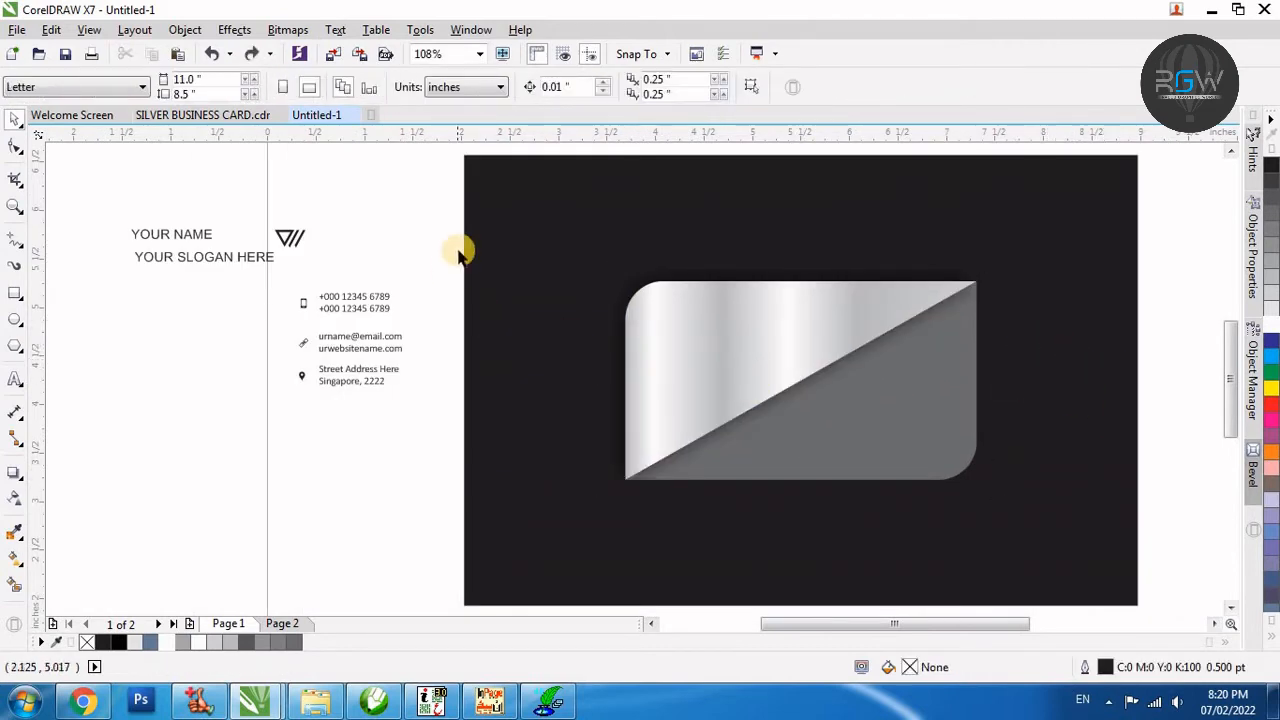
Move the "YOUR NAME" and "YOUR SLOGAN HERE" texts together onto the silver half of the card.
{"action": "left_click_drag", "start_coordinate": [438, 187], "coordinate": [123, 466]}
{"action": "left_click", "coordinate": [168, 301]}
{"action": "left_click", "coordinate": [188, 235]}
{"action": "left_click", "coordinate": [192, 257], "text": "shift"}
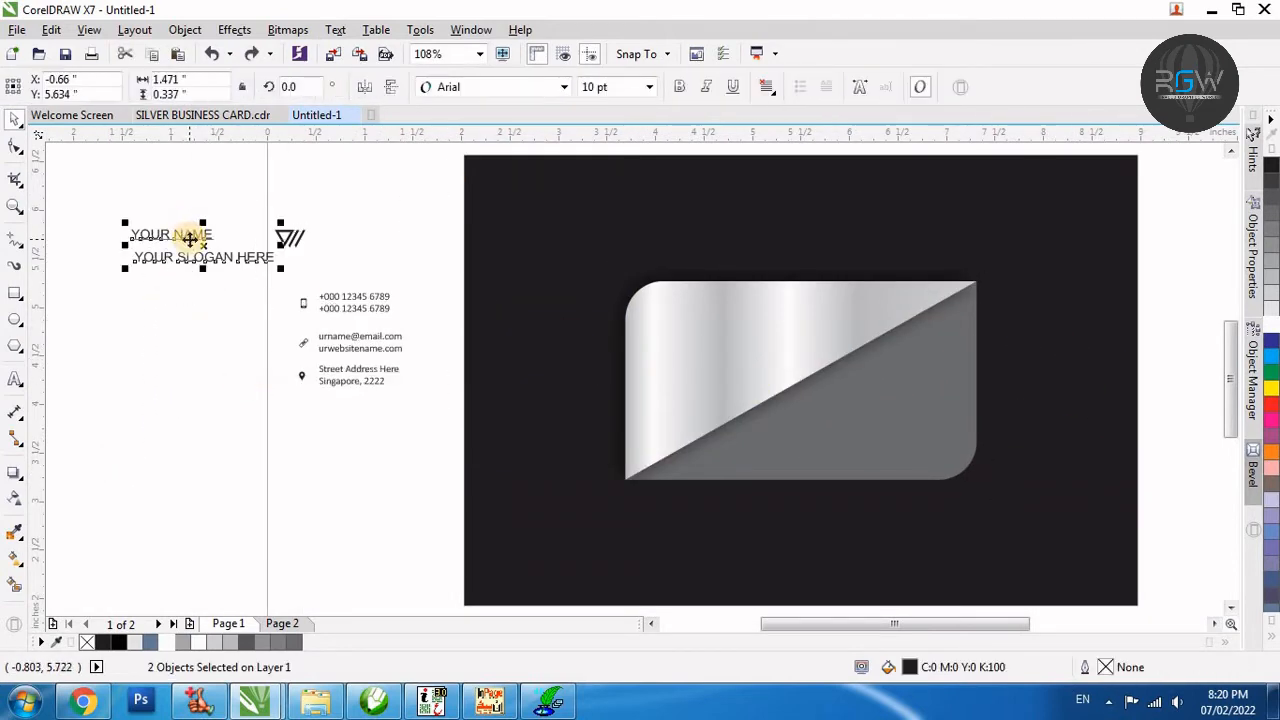
{"action": "left_click_drag", "start_coordinate": [185, 229], "coordinate": [720, 337]}
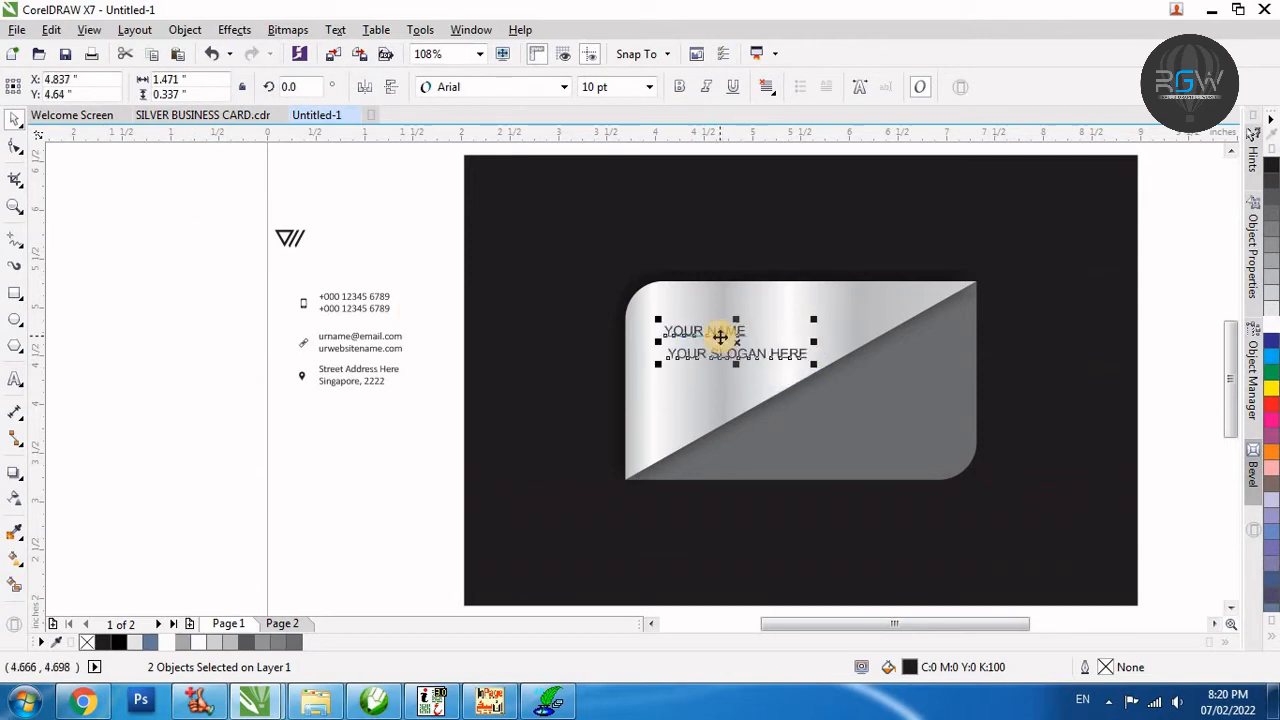
Move the contact details with their icons together onto the right side of the dark grey half.
{"action": "left_click", "coordinate": [154, 320]}
{"action": "left_click_drag", "start_coordinate": [415, 372], "coordinate": [386, 366]}
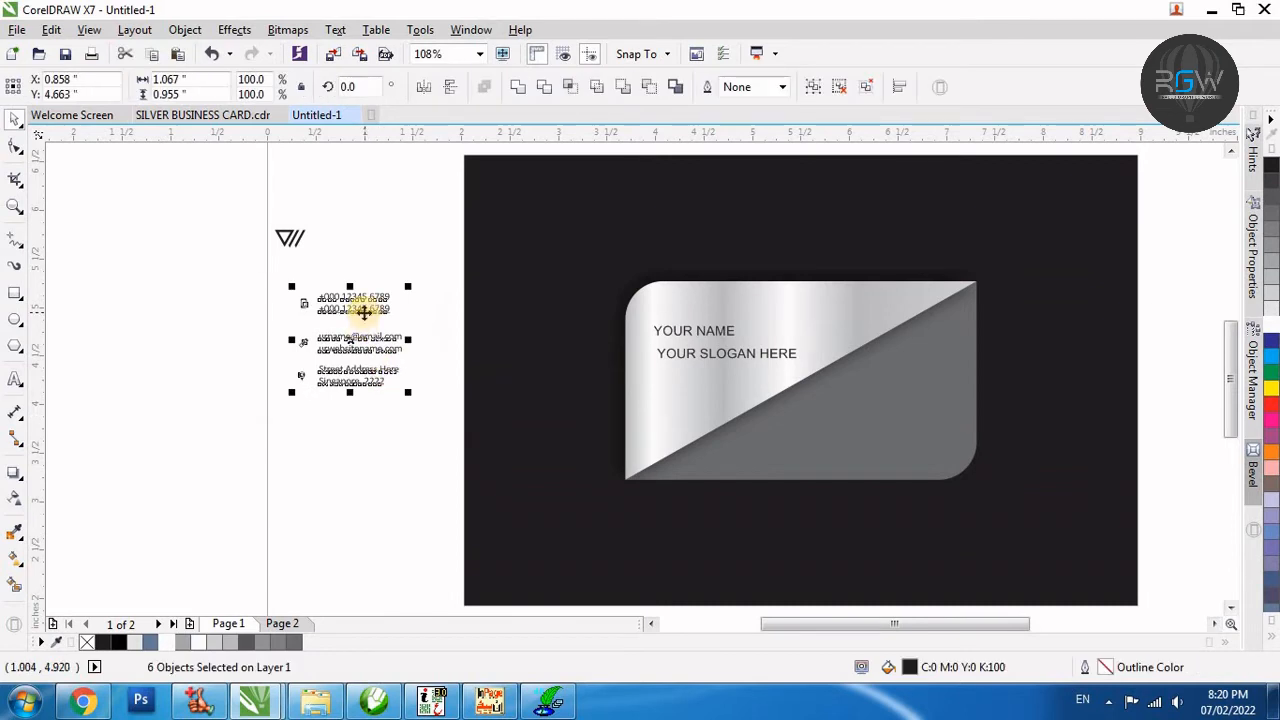
{"action": "left_click_drag", "start_coordinate": [371, 297], "coordinate": [897, 380]}
{"action": "scroll", "coordinate": [891, 371], "scroll_direction": "right", "scroll_amount": 1}
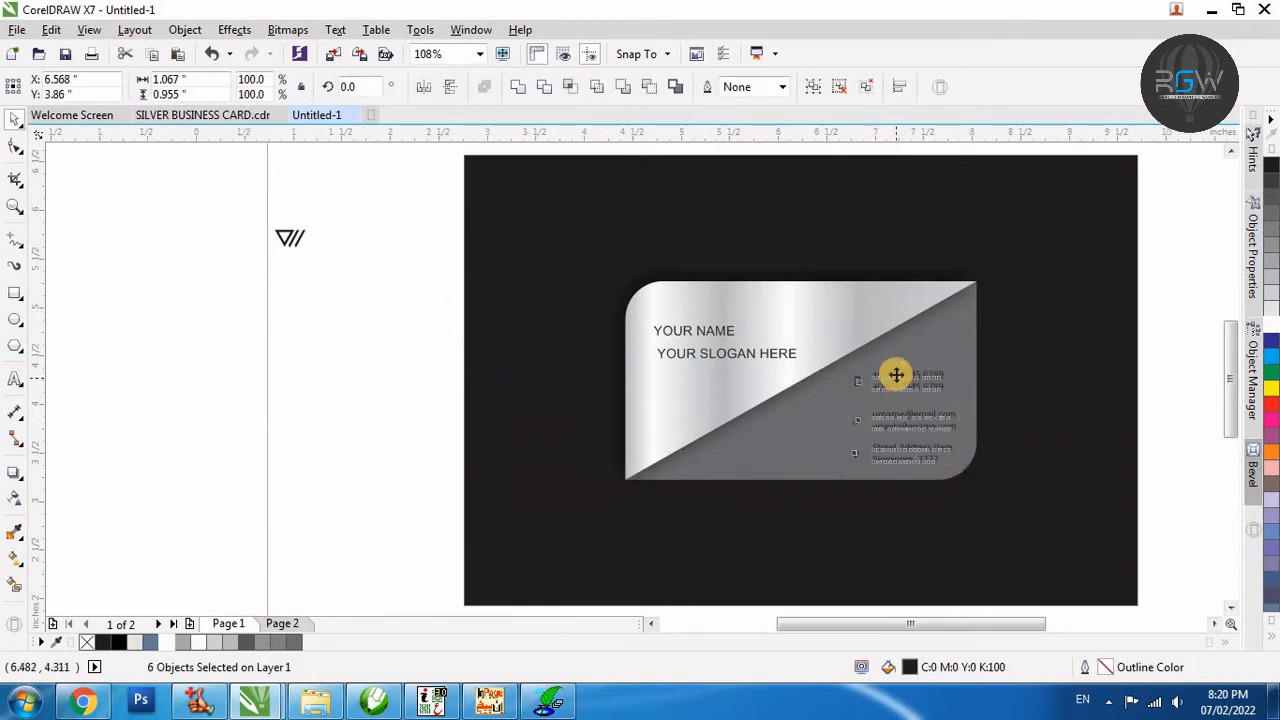
Move the triangular logo onto the silver half, to the right of the name and slogan text.
{"action": "left_click", "coordinate": [154, 292]}
{"action": "left_click_drag", "start_coordinate": [219, 239], "coordinate": [750, 305]}
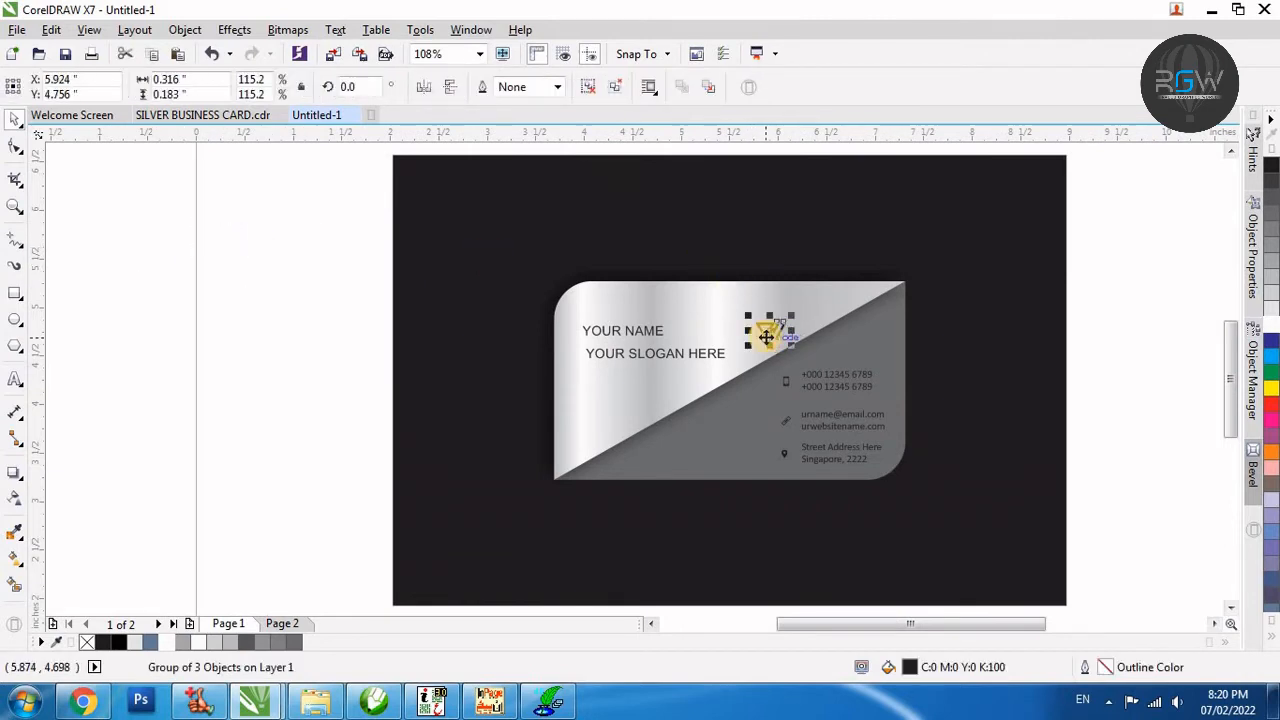
{"action": "scroll", "coordinate": [766, 337], "scroll_direction": "right", "scroll_amount": 1}
{"action": "left_click", "coordinate": [888, 276]}
{"action": "key", "text": "F2"}
{"action": "left_click_drag", "start_coordinate": [857, 257], "coordinate": [407, 514]}
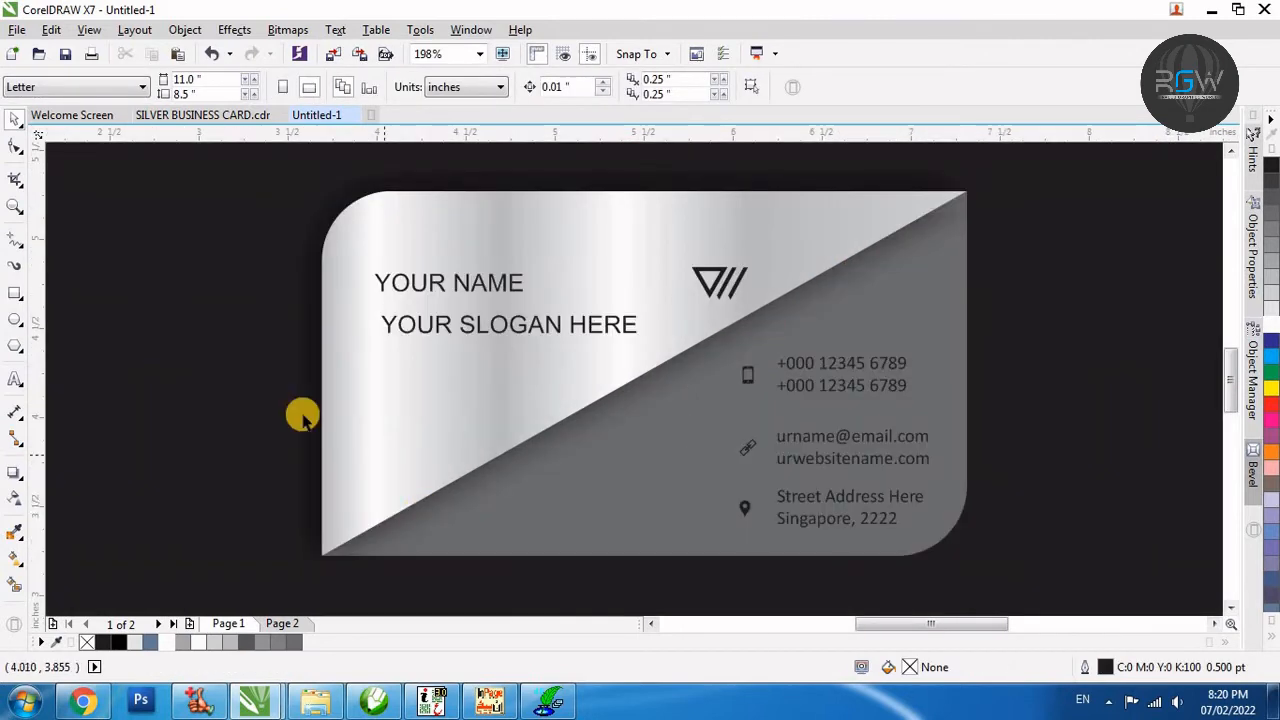
Make the "YOUR NAME" text bold and enlarge it proportionally to about 13.6 pt.
{"action": "left_click", "coordinate": [481, 287]}
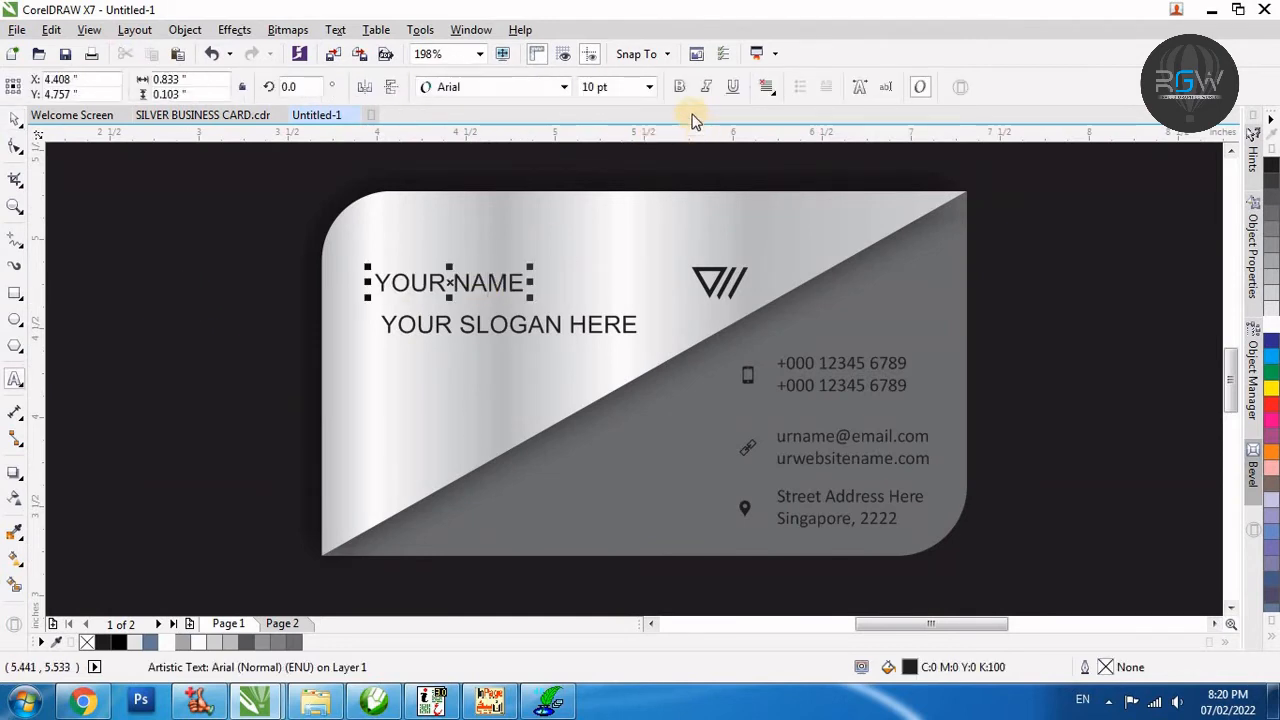
{"action": "left_click", "coordinate": [679, 88]}
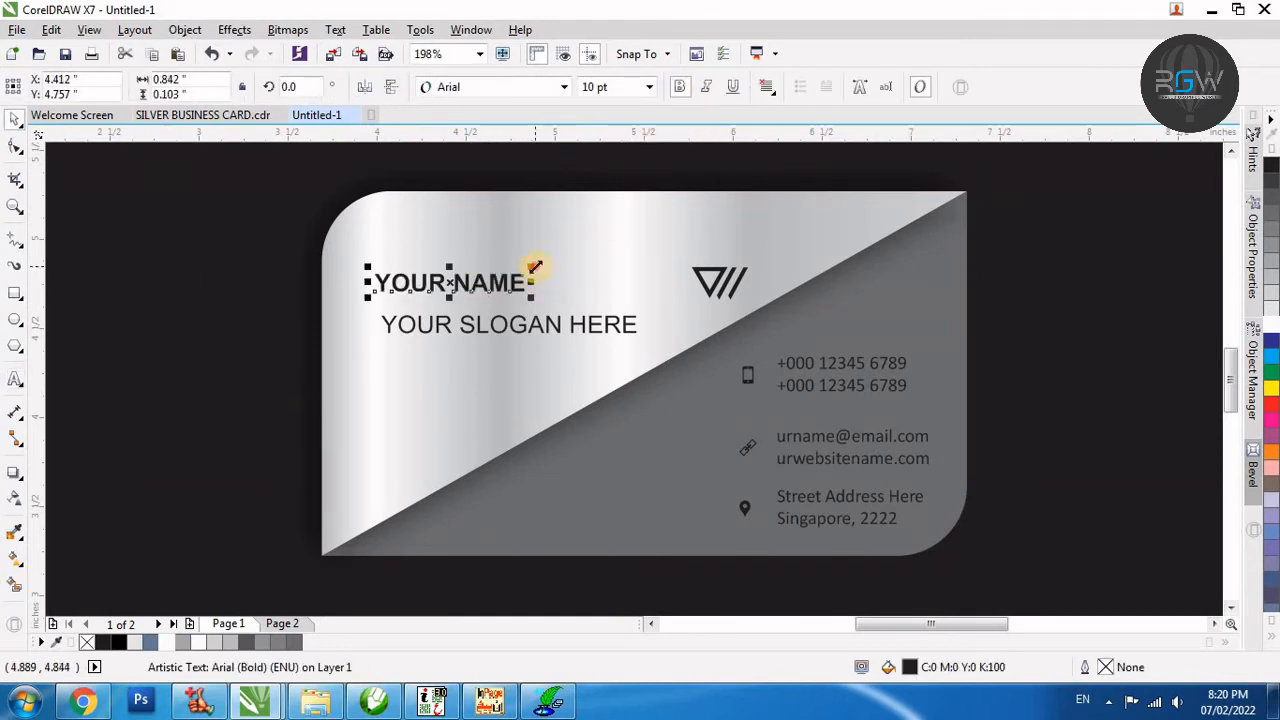
{"action": "left_click_drag", "start_coordinate": [535, 268], "coordinate": [589, 229]}
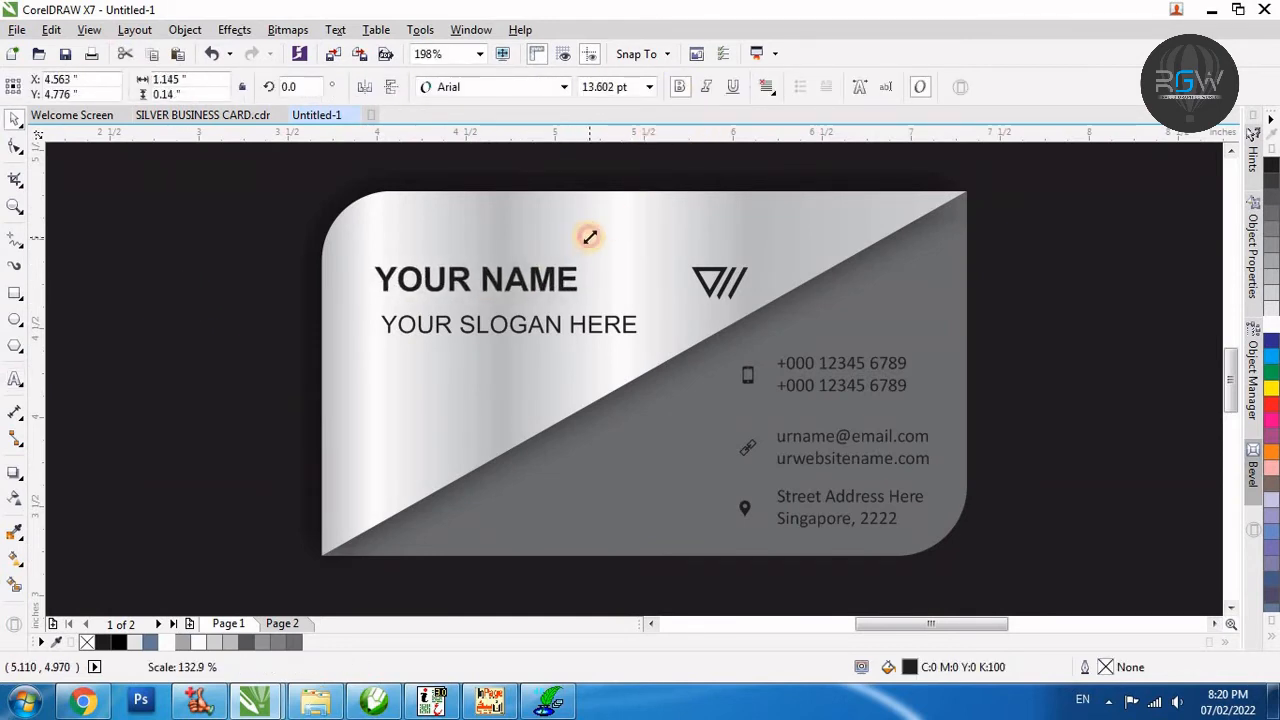
Set the "YOUR SLOGAN HERE" text to 7 pt and center it closely beneath the "YOUR NAME" text.
{"action": "left_click", "coordinate": [527, 330]}
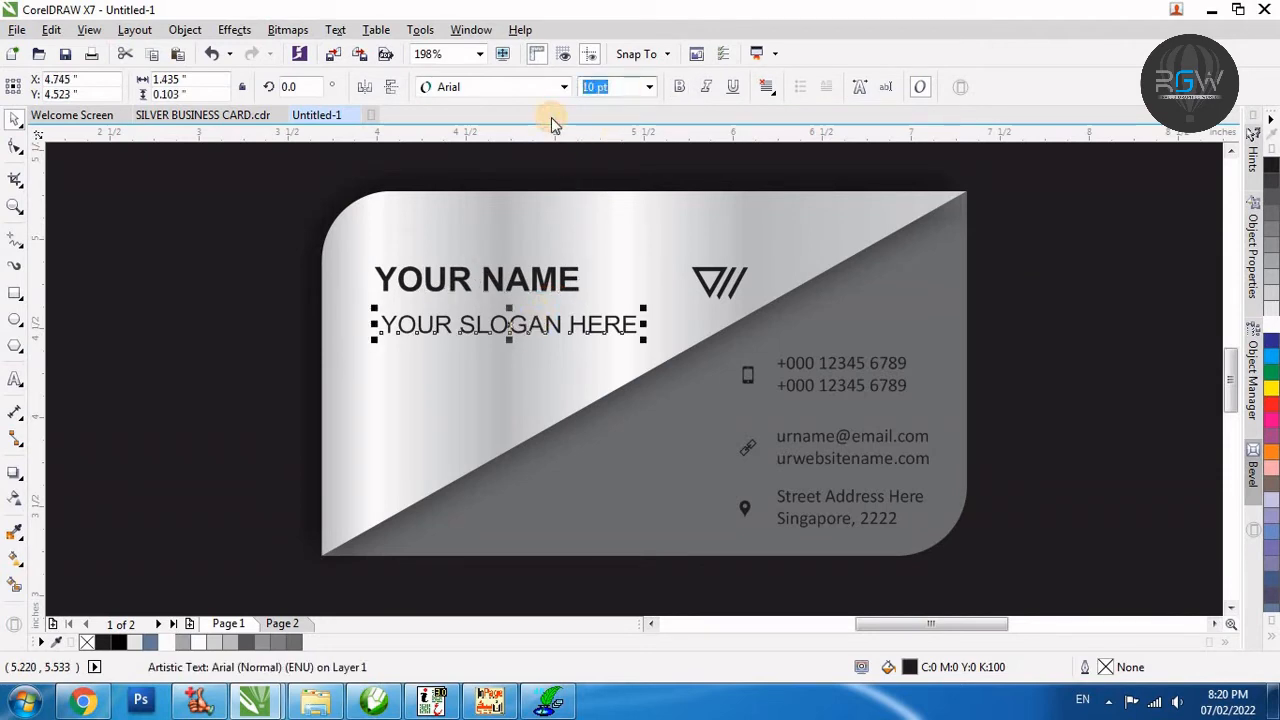
{"action": "type", "text": "7"}
{"action": "key", "text": "Return"}
{"action": "left_click_drag", "start_coordinate": [469, 328], "coordinate": [469, 304]}
{"action": "left_click", "coordinate": [496, 284], "text": "shift"}
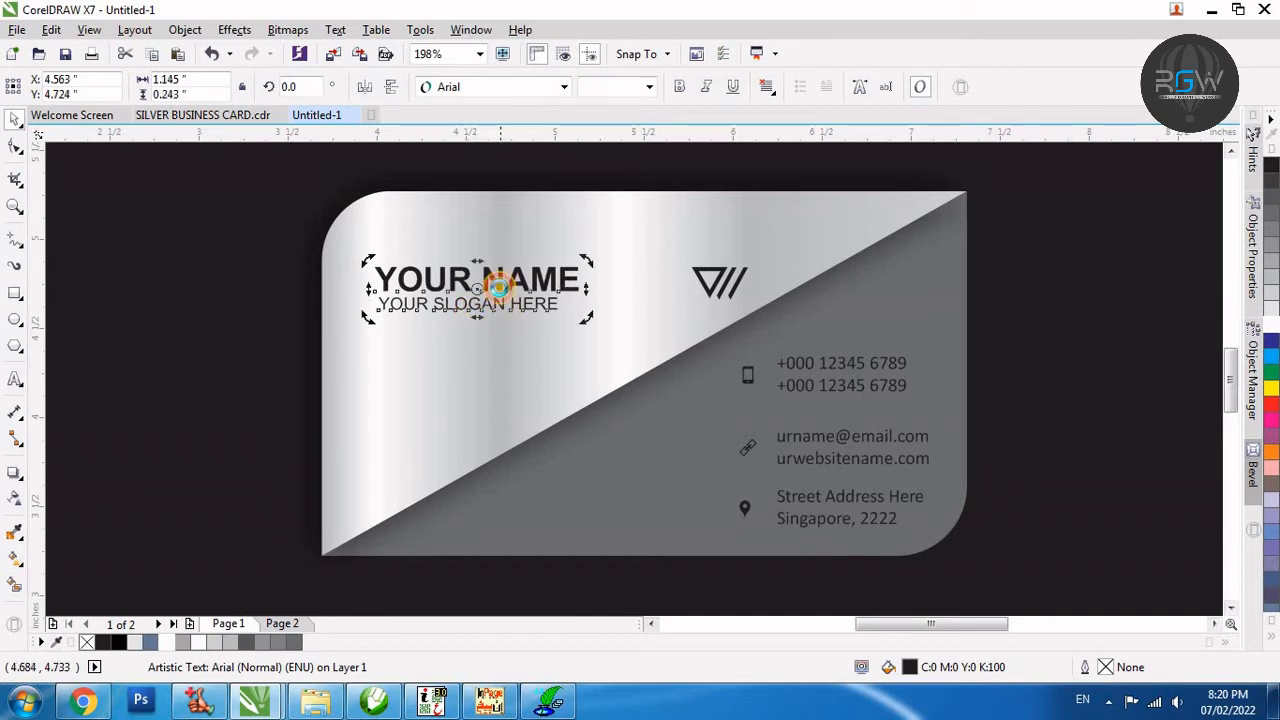
{"action": "key", "text": "c"}
{"action": "left_click", "coordinate": [195, 302]}
Set the slogan text's alignment to Center and widen its letter spacing to match the width of the name above.
{"action": "left_click_drag", "start_coordinate": [177, 283], "coordinate": [602, 352]}
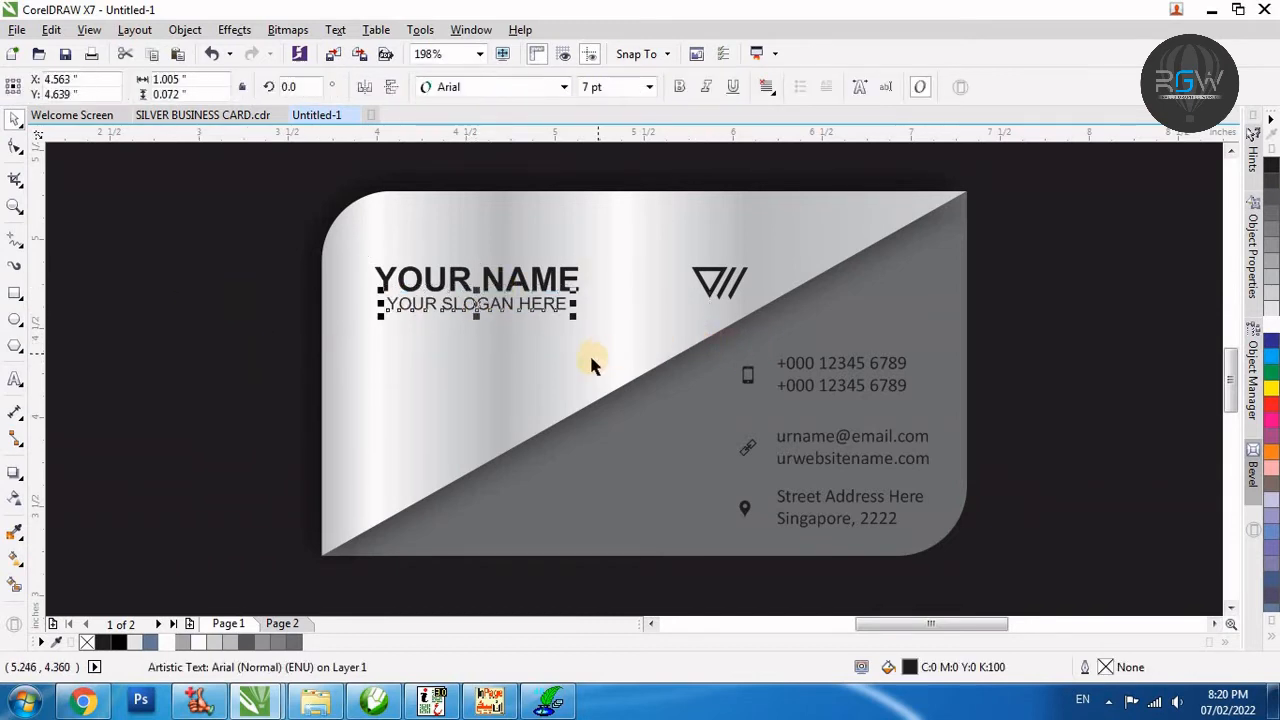
{"action": "key", "text": "F8"}
{"action": "key", "text": "ctrl+a"}
{"action": "left_click", "coordinate": [766, 88]}
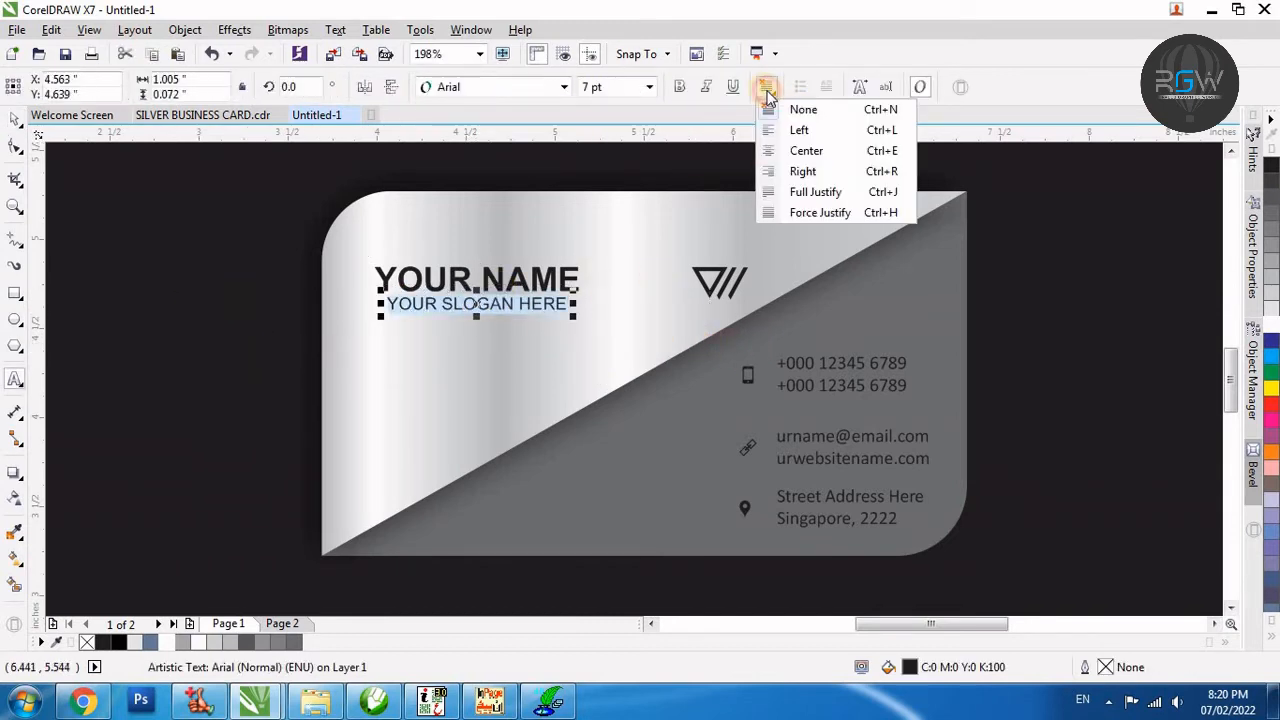
{"action": "left_click", "coordinate": [806, 150]}
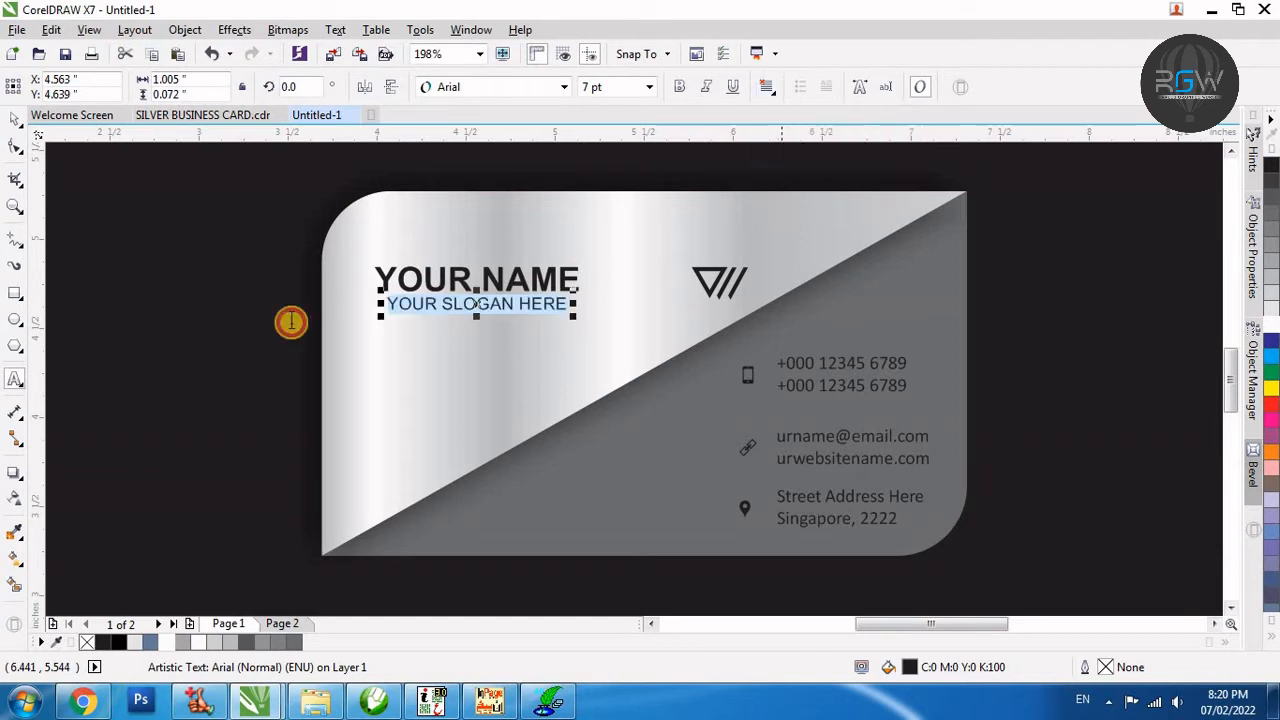
{"action": "left_click", "coordinate": [16, 148]}
{"action": "left_click_drag", "start_coordinate": [575, 319], "coordinate": [603, 317]}
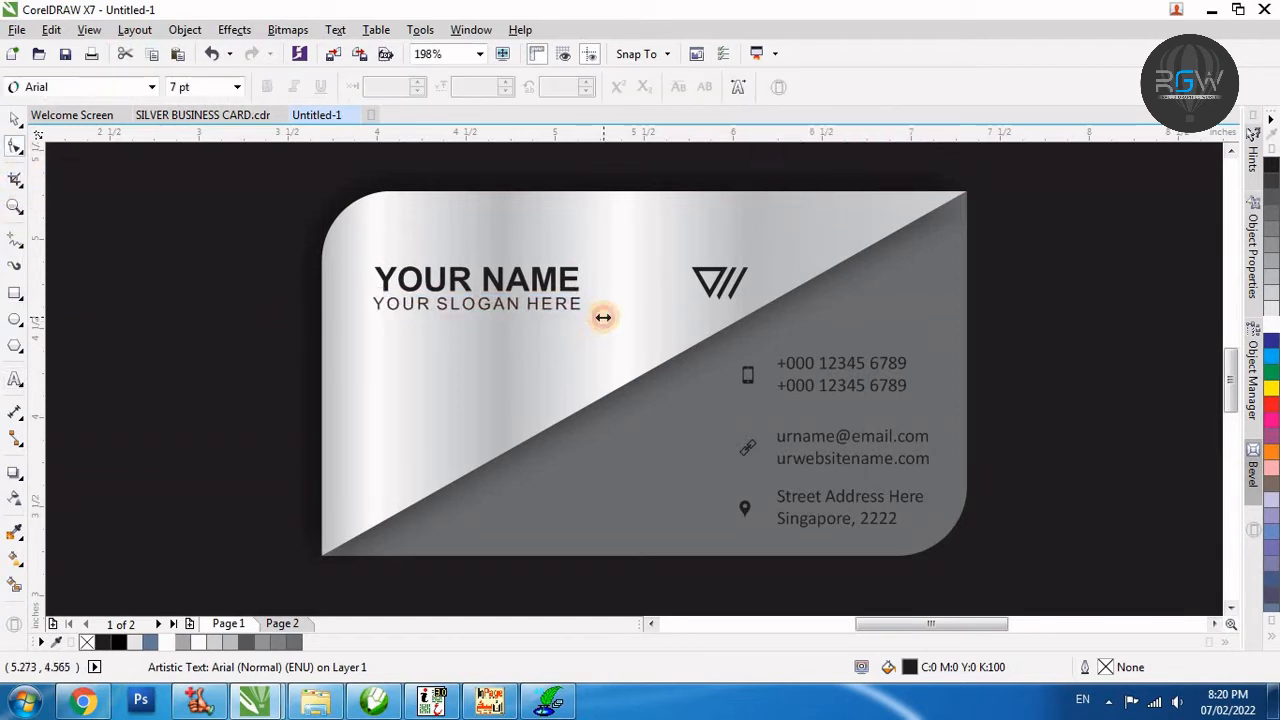
{"action": "left_click", "coordinate": [600, 318]}
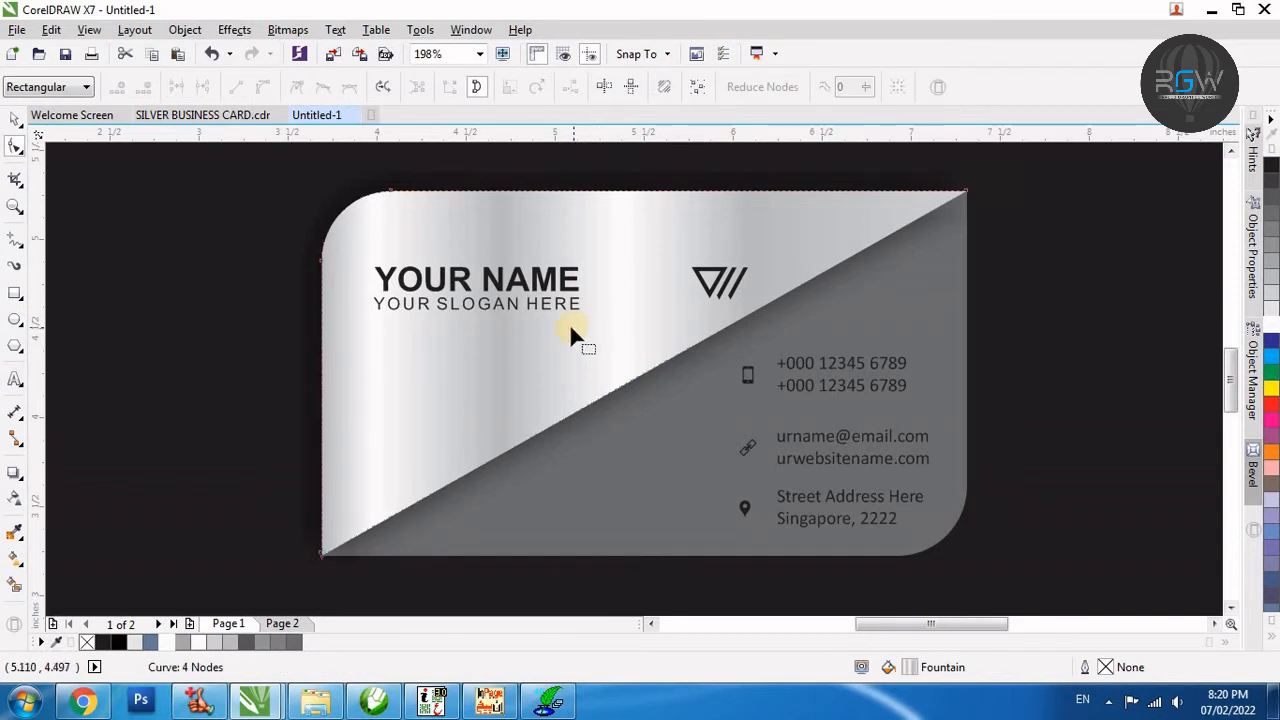
Lower the slogan slightly and draw a straight 0.5 pt horizontal line about 1.16 inches long between it and the name.
{"action": "key", "text": "space"}
{"action": "double_click", "coordinate": [549, 305]}
{"action": "left_click", "coordinate": [222, 336]}
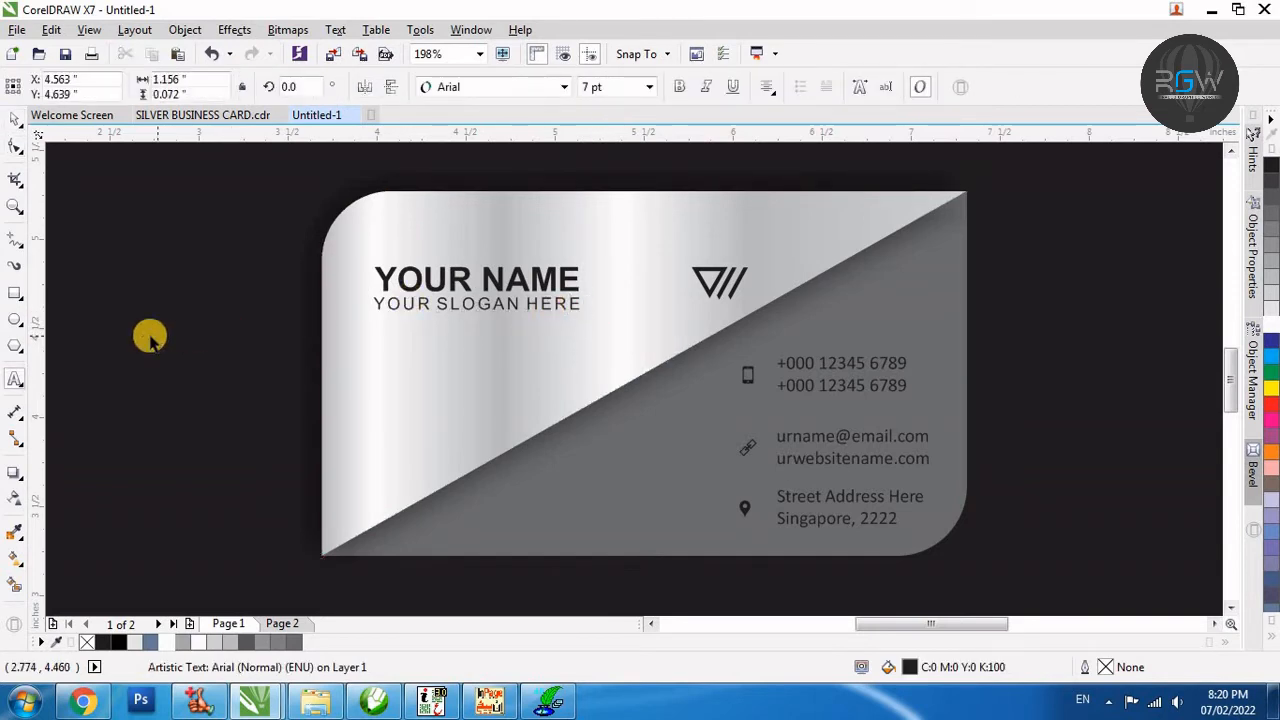
{"action": "left_click", "coordinate": [240, 417]}
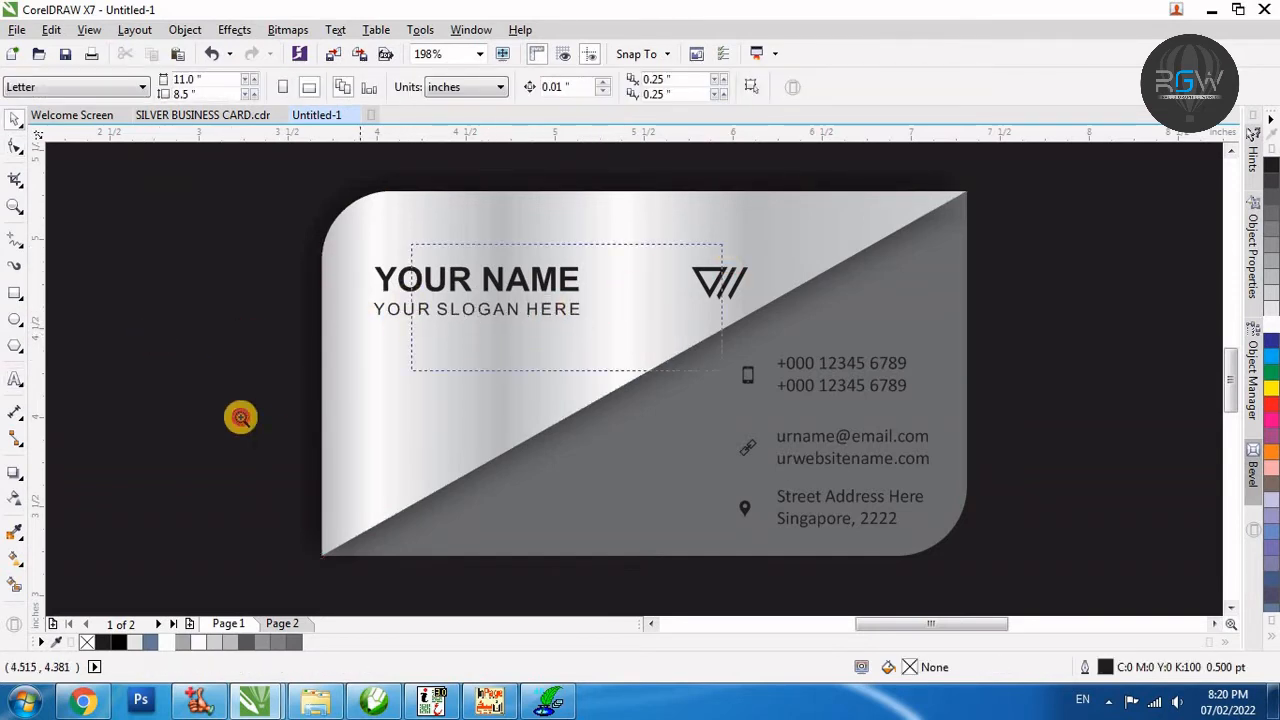
{"action": "scroll", "coordinate": [375, 315], "scroll_direction": "up", "scroll_amount": 3}
{"action": "key", "text": "F5"}
{"action": "left_click", "coordinate": [355, 312]}
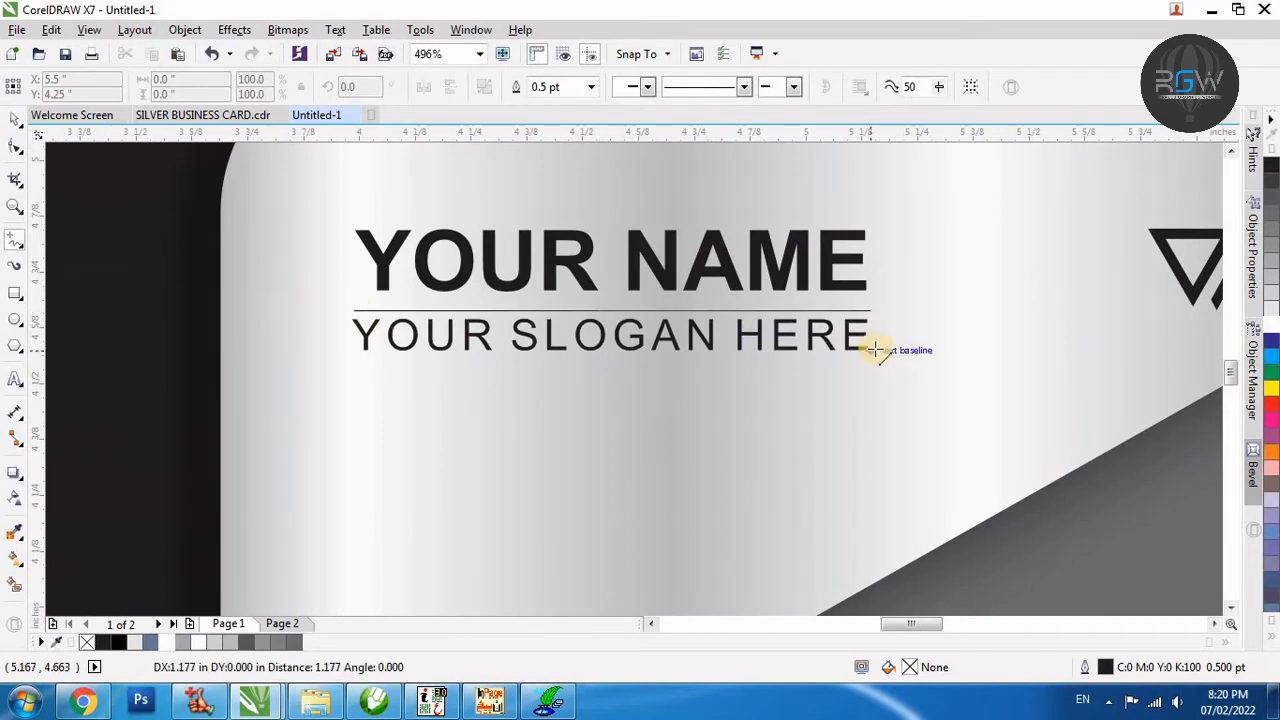
{"action": "left_click", "coordinate": [873, 349]}
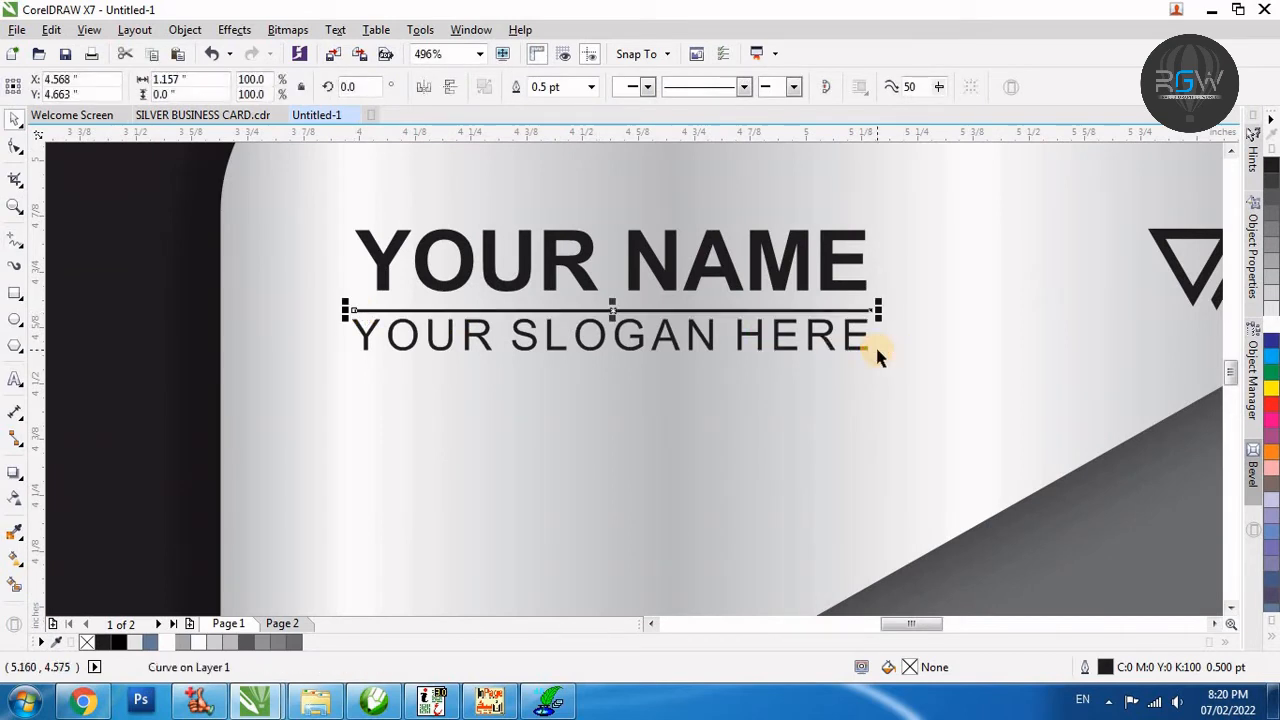
{"action": "key", "text": "Up"}
{"action": "key", "text": "Up"}
{"action": "key", "text": "Down"}
{"action": "scroll", "coordinate": [856, 385], "scroll_direction": "down", "scroll_amount": 2}
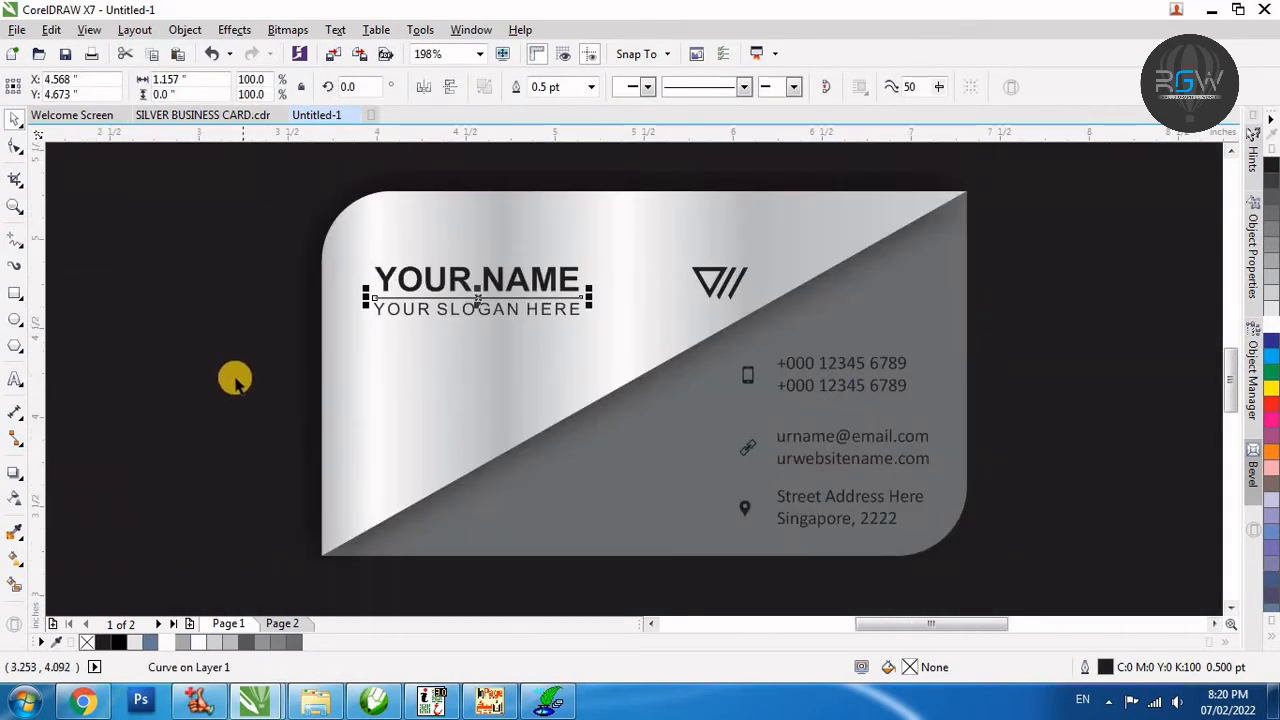
Shift the slogan and the dividing line down slightly to even out the spacing beneath the name.
{"action": "left_click", "coordinate": [235, 377]}
{"action": "left_click", "coordinate": [451, 308]}
{"action": "left_click_drag", "start_coordinate": [232, 365], "coordinate": [638, 282]}
{"action": "left_click", "coordinate": [140, 348]}
Change the outline color of the dividing line between name and slogan to 70% black.
{"action": "left_click_drag", "start_coordinate": [241, 280], "coordinate": [682, 311]}
{"action": "left_click", "coordinate": [688, 308]}
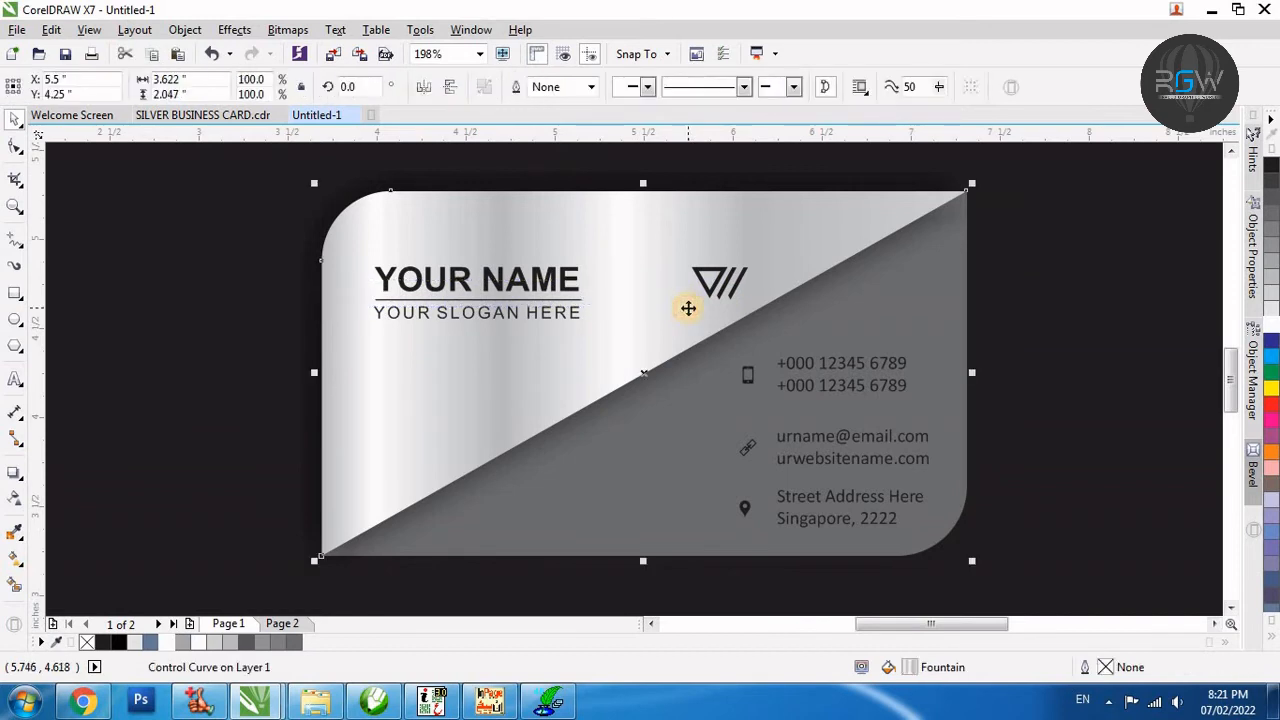
{"action": "left_click_drag", "start_coordinate": [715, 489], "coordinate": [729, 462]}
{"action": "key", "text": "ctrl+z"}
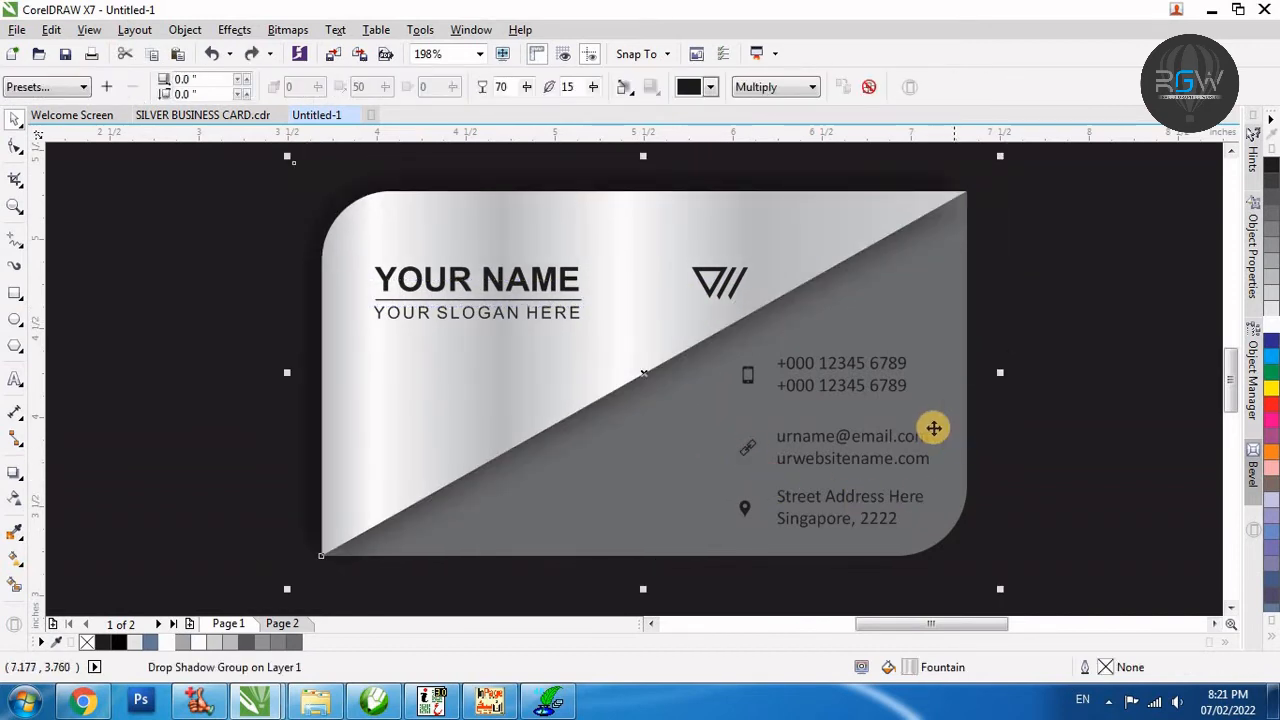
{"action": "left_click", "coordinate": [158, 303]}
{"action": "left_click_drag", "start_coordinate": [188, 283], "coordinate": [633, 309]}
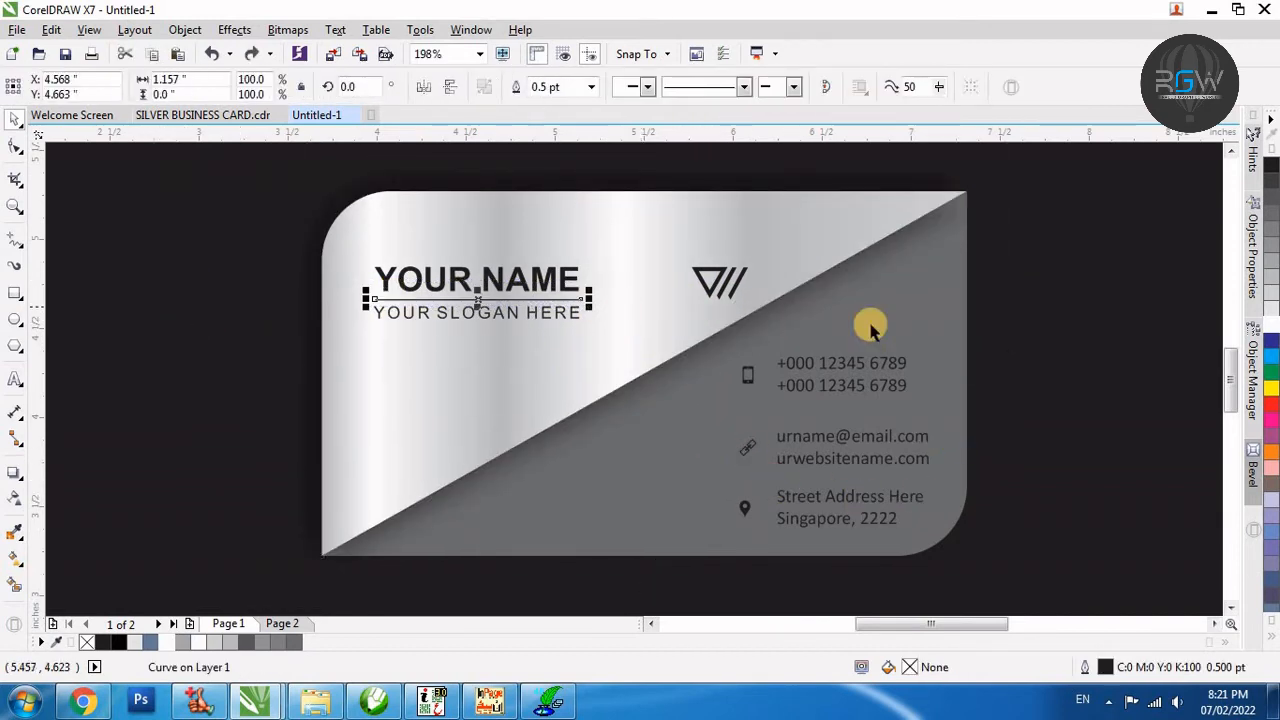
{"action": "right_click", "coordinate": [1272, 210]}
{"action": "left_click", "coordinate": [1105, 355]}
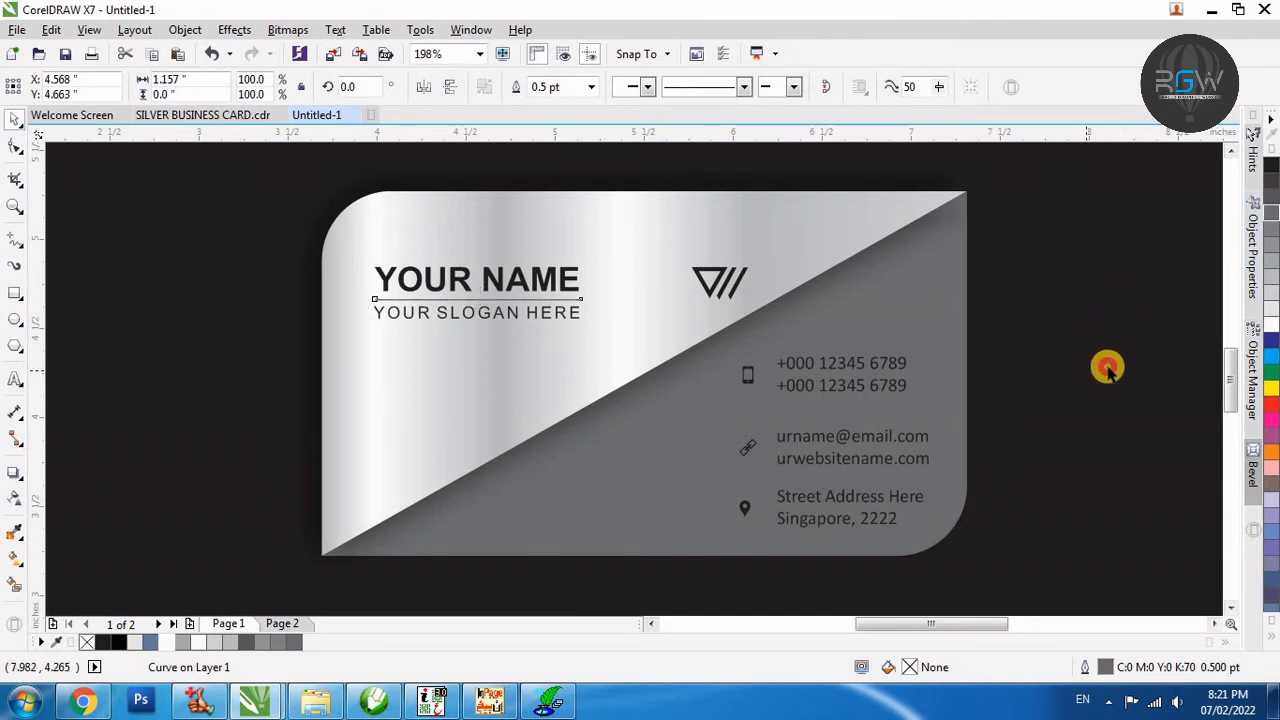
Move the two phone numbers with their icon down, closer to the email and website lines.
{"action": "left_click_drag", "start_coordinate": [1114, 306], "coordinate": [708, 440]}
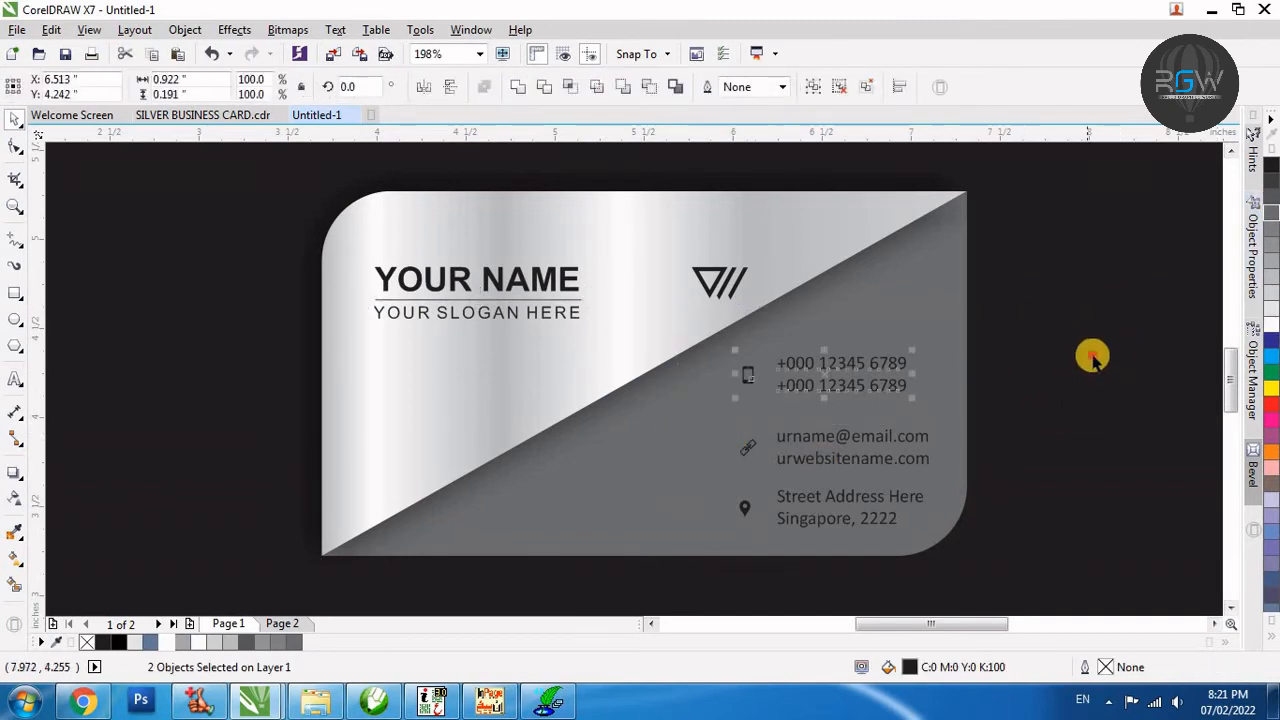
{"action": "left_click_drag", "start_coordinate": [1105, 322], "coordinate": [814, 249]}
{"action": "left_click", "coordinate": [1030, 489]}
{"action": "scroll", "coordinate": [1020, 400], "scroll_direction": "down", "scroll_amount": 2}
{"action": "left_click_drag", "start_coordinate": [1110, 240], "coordinate": [740, 330]}
{"action": "key", "text": "Down"}
{"action": "key", "text": "Down"}
{"action": "key", "text": "Down"}
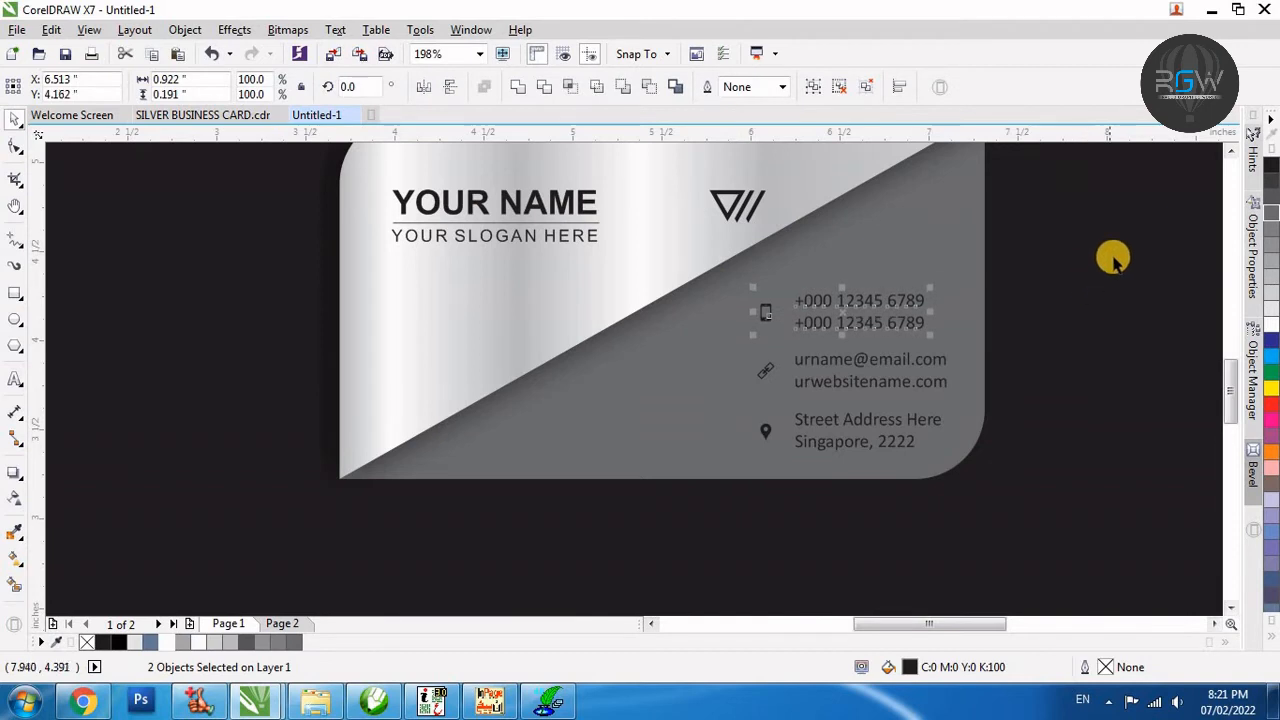
Move all the contact details with their icons together slightly left and down within the grey half.
{"action": "left_click_drag", "start_coordinate": [1114, 257], "coordinate": [618, 412]}
{"action": "left_click", "coordinate": [1118, 262]}
{"action": "left_click_drag", "start_coordinate": [1120, 262], "coordinate": [660, 491]}
{"action": "key", "text": "Left"}
{"action": "key", "text": "Left"}
{"action": "key", "text": "Right"}
{"action": "key", "text": "Right"}
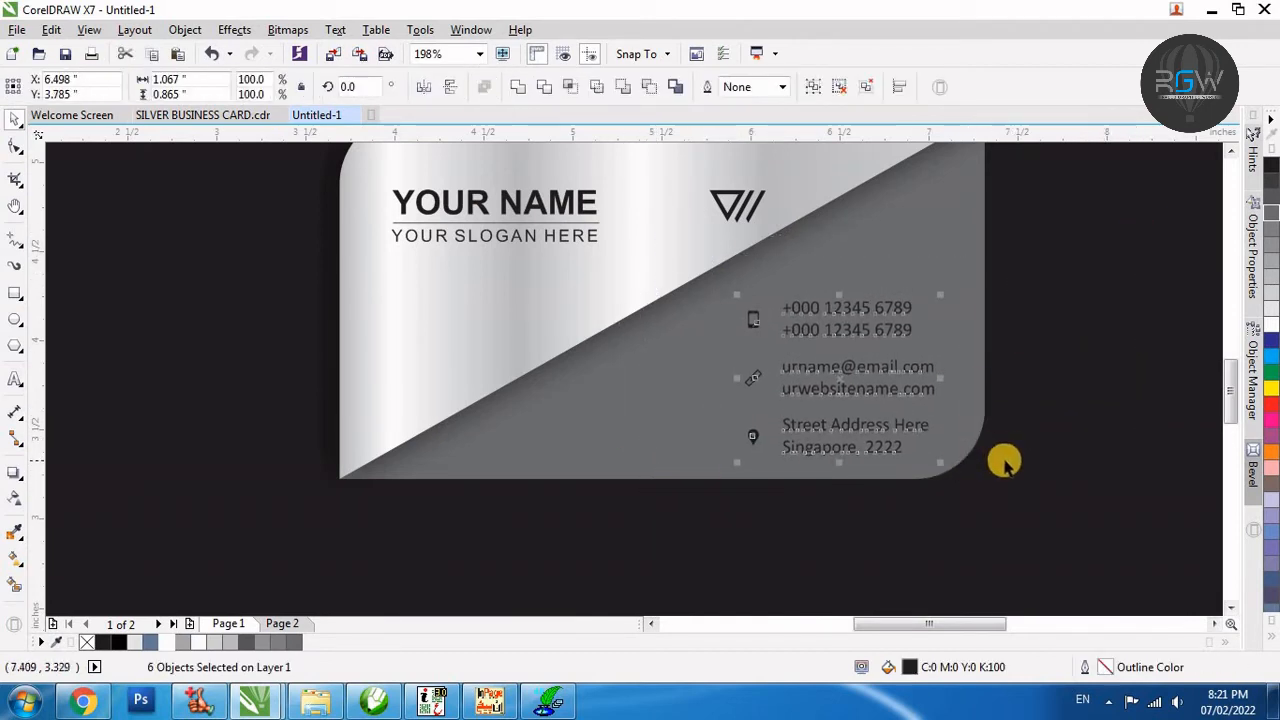
{"action": "key", "text": "Down"}
{"action": "key", "text": "Down"}
{"action": "left_click", "coordinate": [1099, 411]}
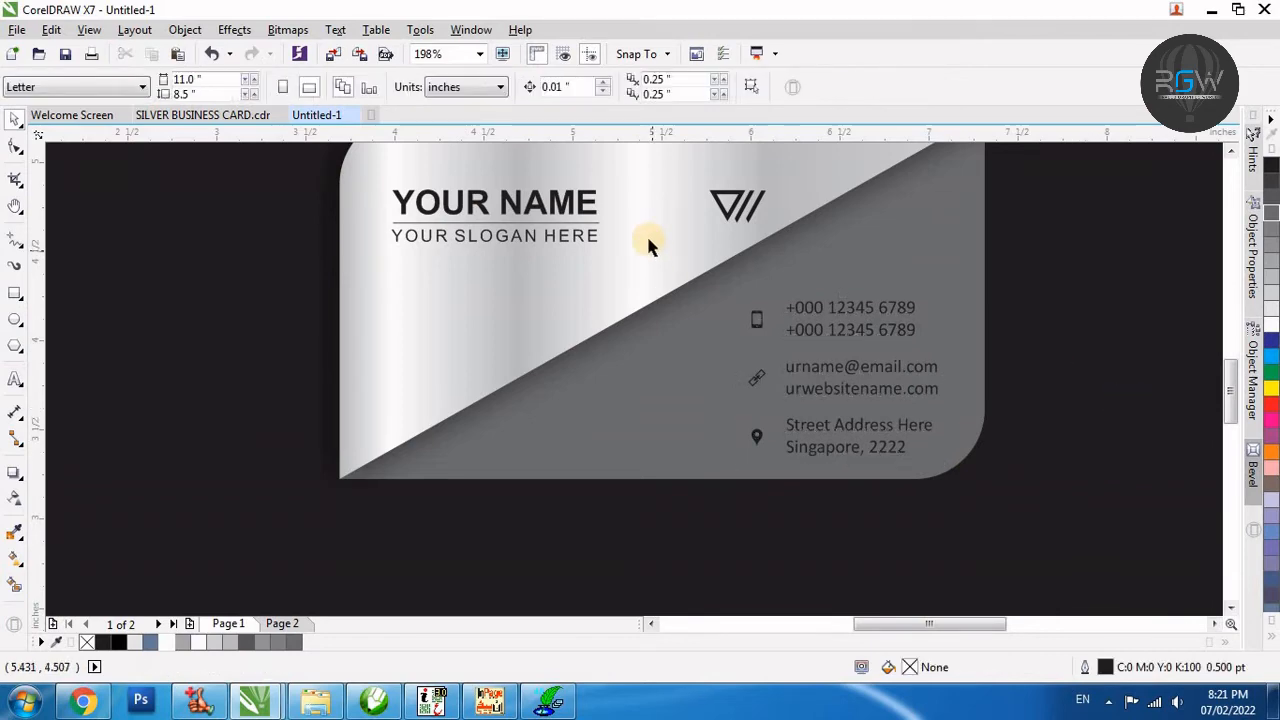
{"action": "key", "text": "F4"}
{"action": "key", "text": "F2"}
{"action": "left_click_drag", "start_coordinate": [840, 240], "coordinate": [373, 505]}
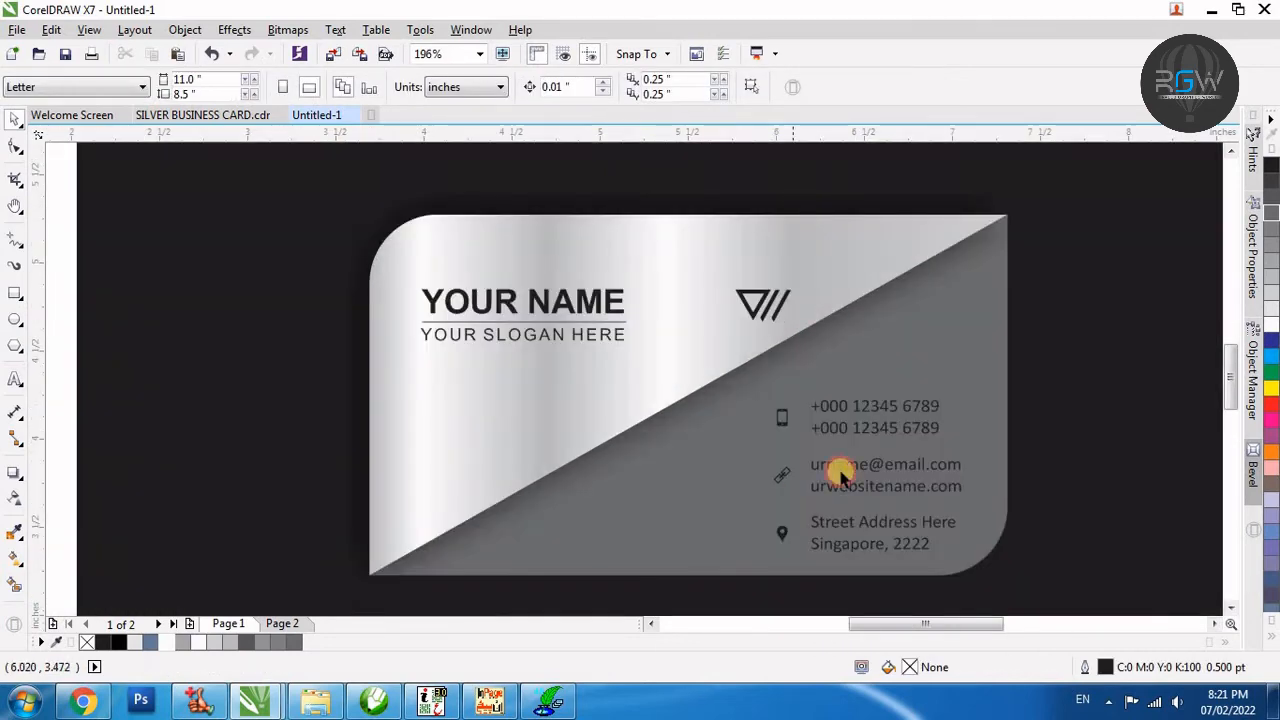
{"action": "left_click", "coordinate": [983, 415]}
{"action": "left_click", "coordinate": [1094, 257]}
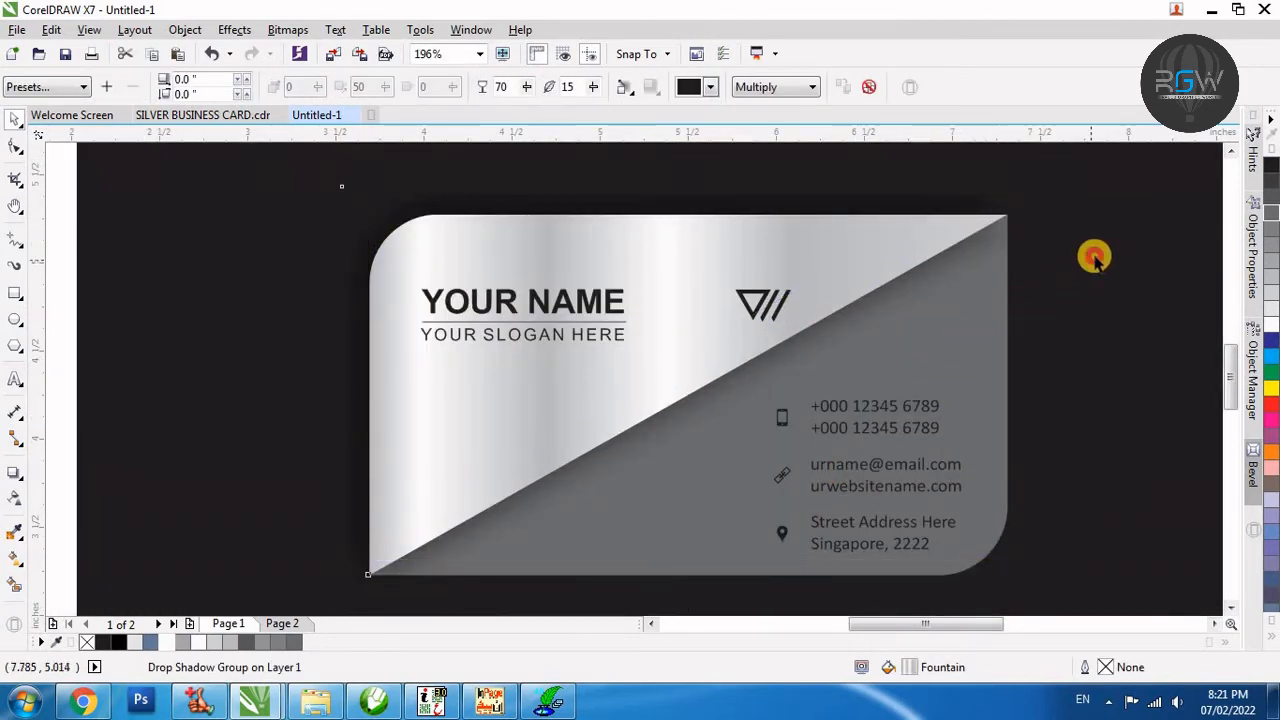
{"action": "left_click_drag", "start_coordinate": [923, 223], "coordinate": [973, 207]}
{"action": "key", "text": "ctrl+z"}
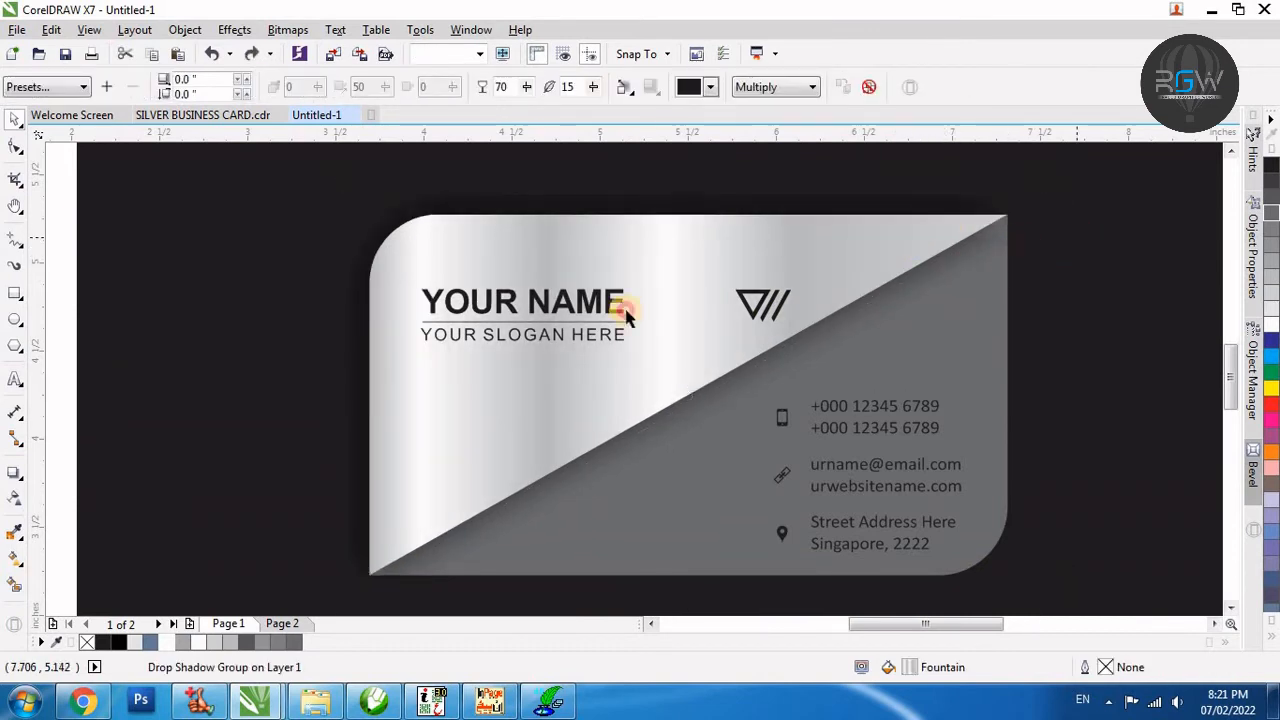
Fill the "YOUR NAME" and "YOUR SLOGAN HERE" texts with 80% black.
{"action": "left_click", "coordinate": [609, 303]}
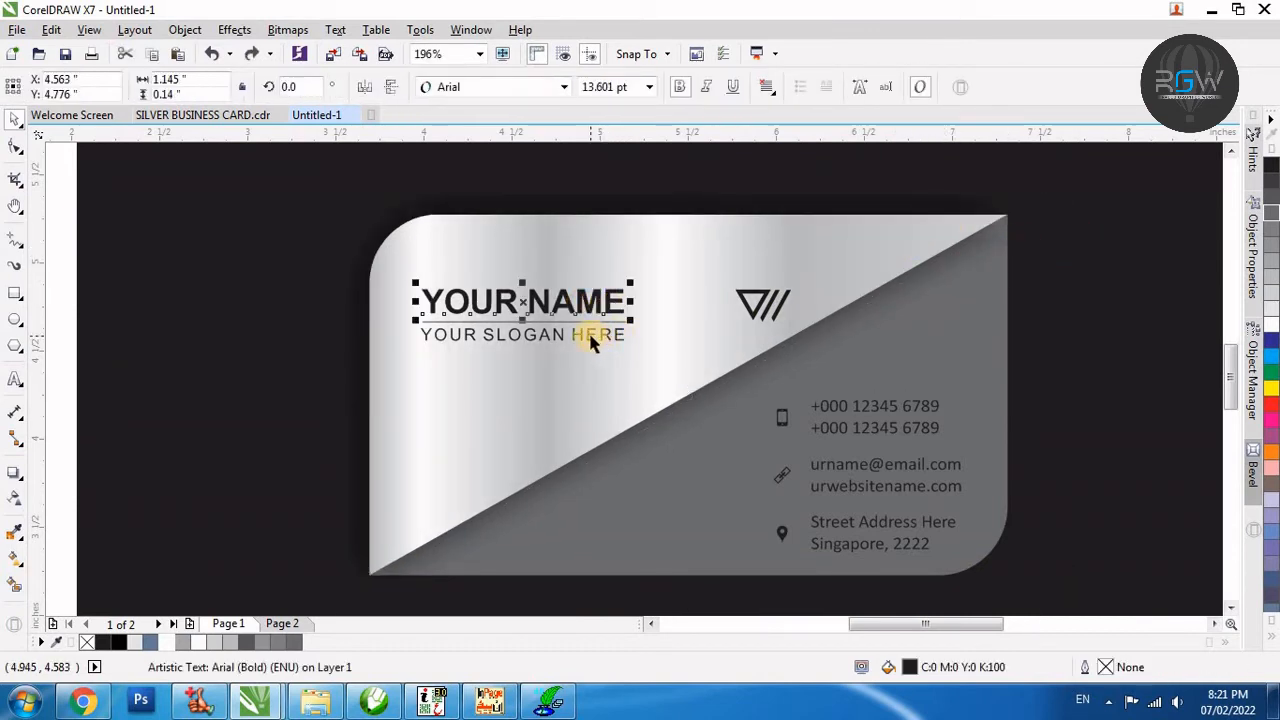
{"action": "left_click", "coordinate": [590, 340], "text": "shift"}
{"action": "left_click", "coordinate": [1273, 219]}
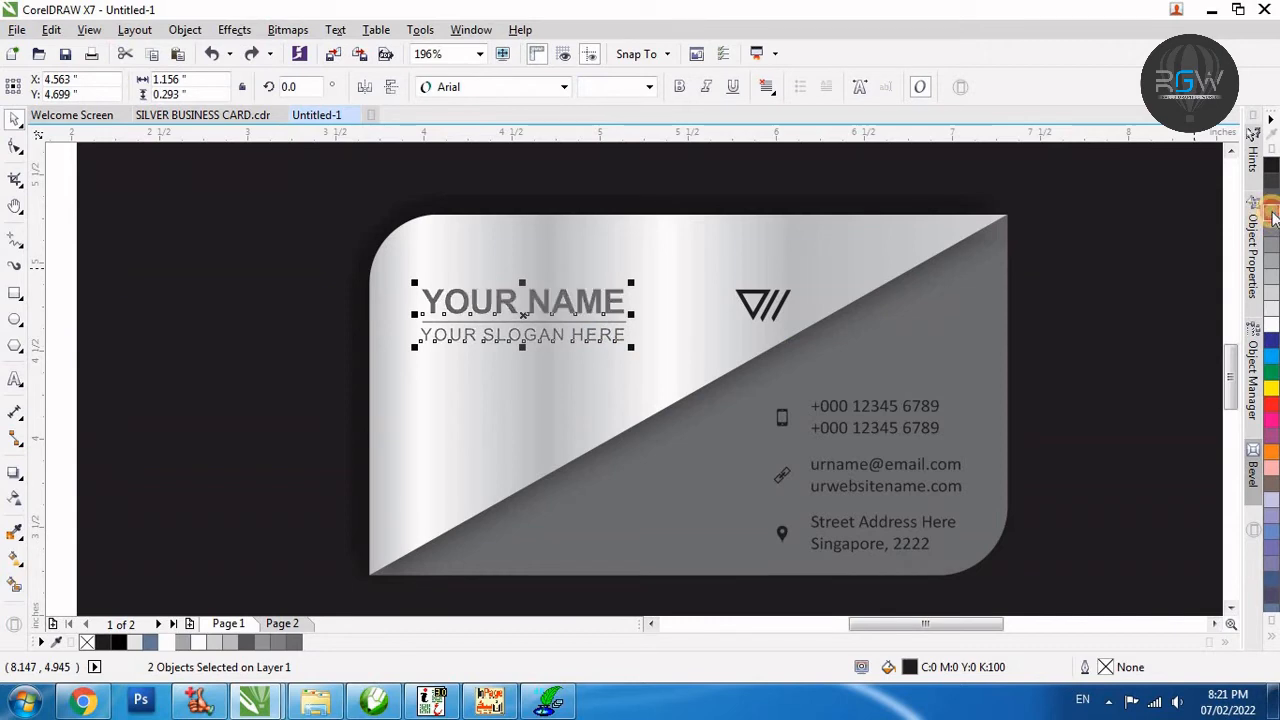
{"action": "left_click", "coordinate": [1273, 206]}
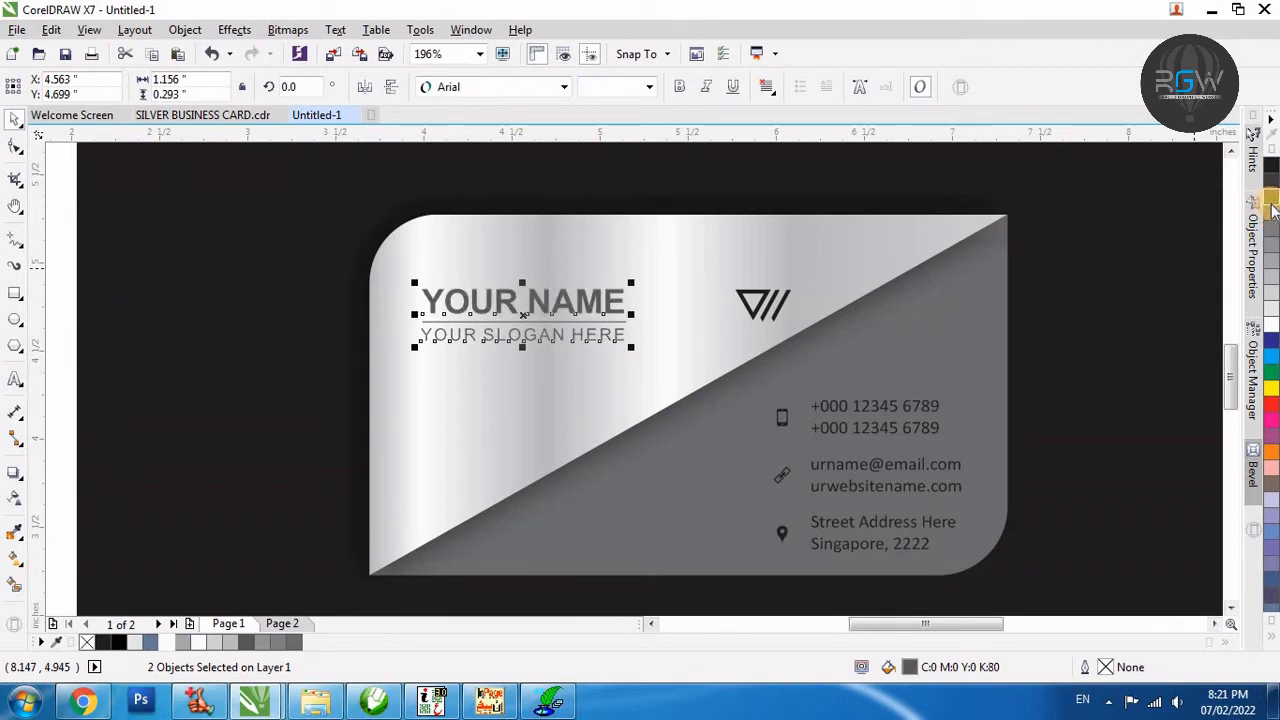
{"action": "left_click", "coordinate": [1101, 303]}
Fill the triangular logo on the silver half with 80% black.
{"action": "left_click_drag", "start_coordinate": [1108, 247], "coordinate": [712, 361]}
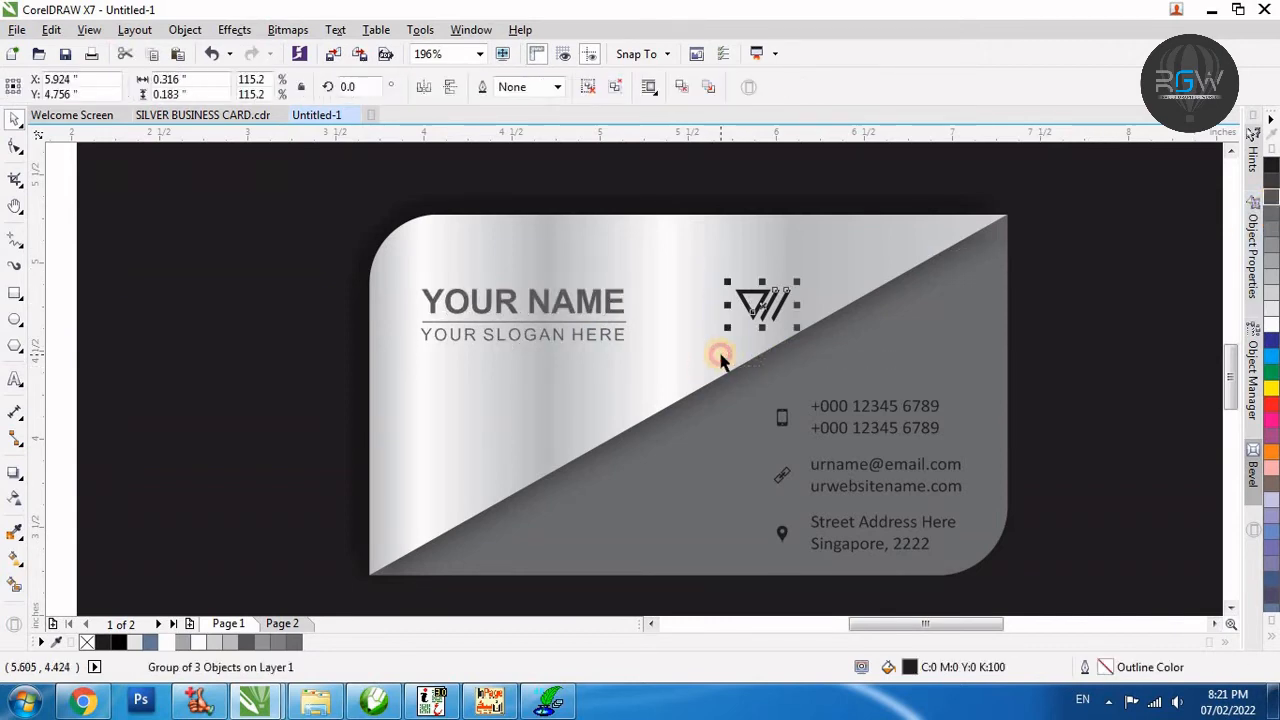
{"action": "left_click", "coordinate": [1272, 200]}
{"action": "left_click", "coordinate": [867, 160]}
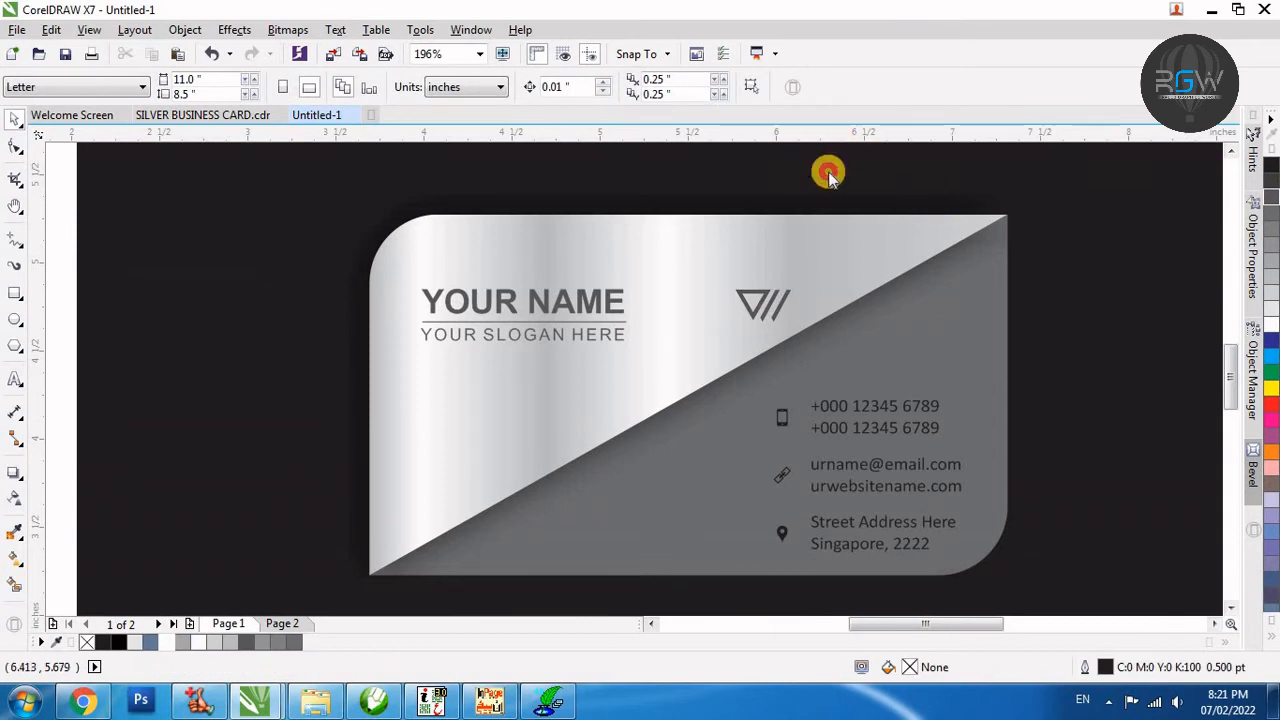
Between horizontal guidelines at the name's top and the slogan's bottom, draw a circle about 0.288 inch across and fill it with 80% black.
{"action": "left_click_drag", "start_coordinate": [803, 342], "coordinate": [803, 342]}
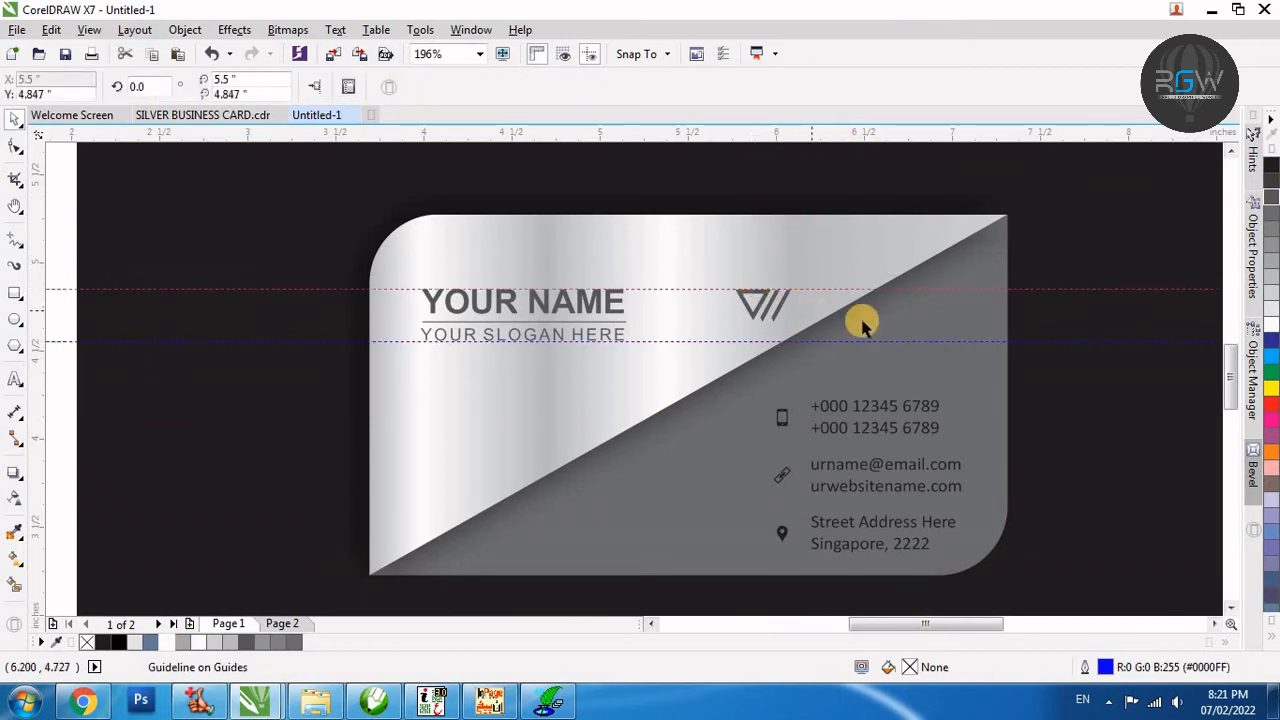
{"action": "scroll", "coordinate": [668, 343], "scroll_direction": "up", "scroll_amount": 2}
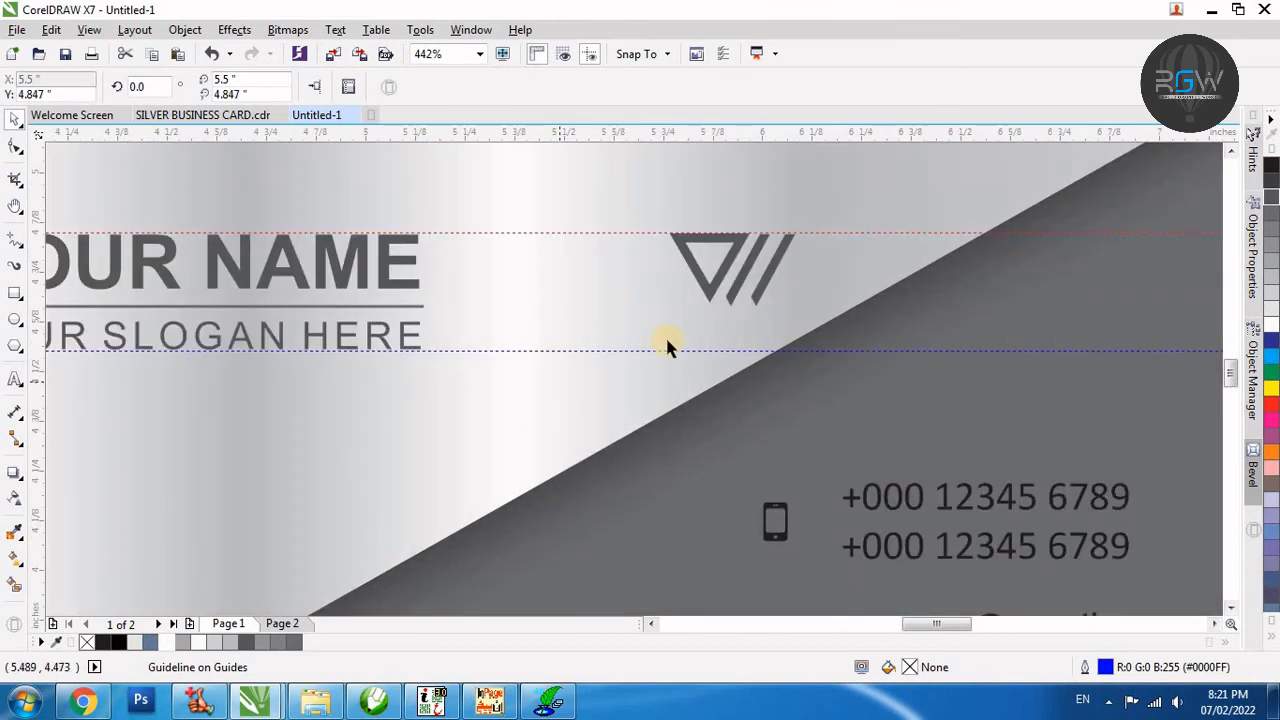
{"action": "left_click", "coordinate": [15, 319]}
{"action": "left_click_drag", "start_coordinate": [570, 236], "coordinate": [686, 306]}
{"action": "key", "text": "space"}
{"action": "key", "text": "F4"}
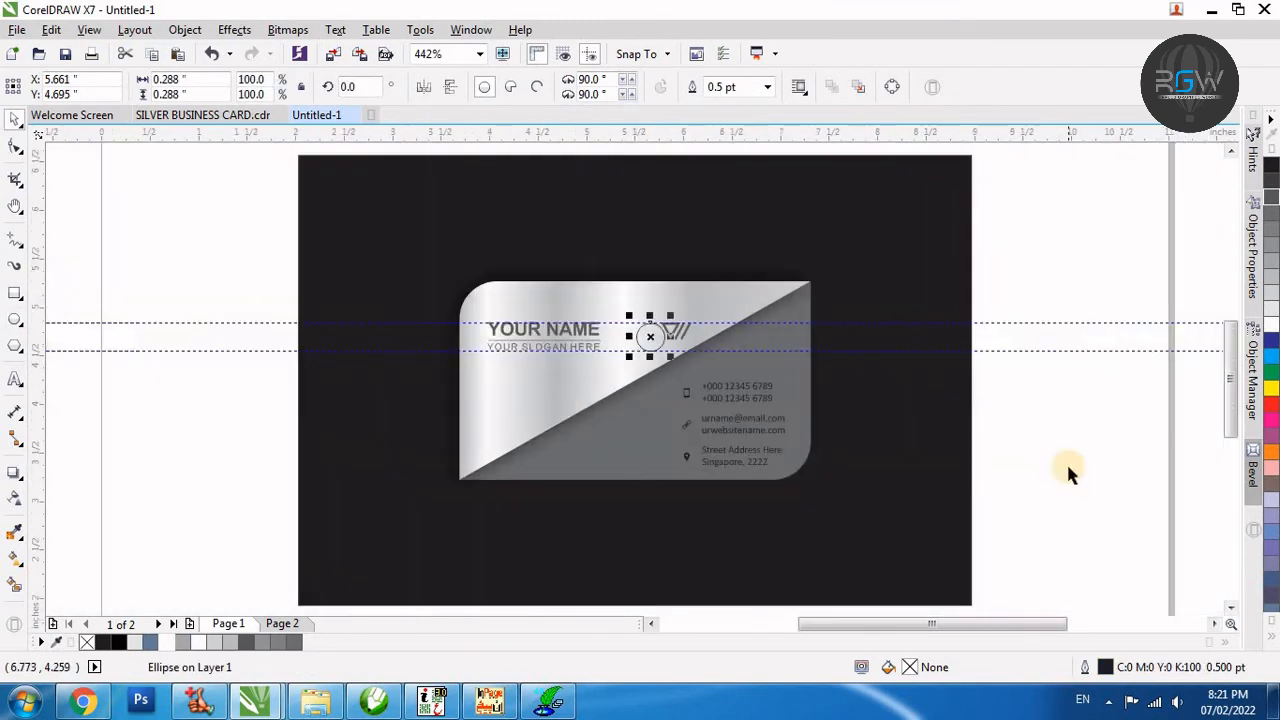
{"action": "left_click", "coordinate": [1271, 199]}
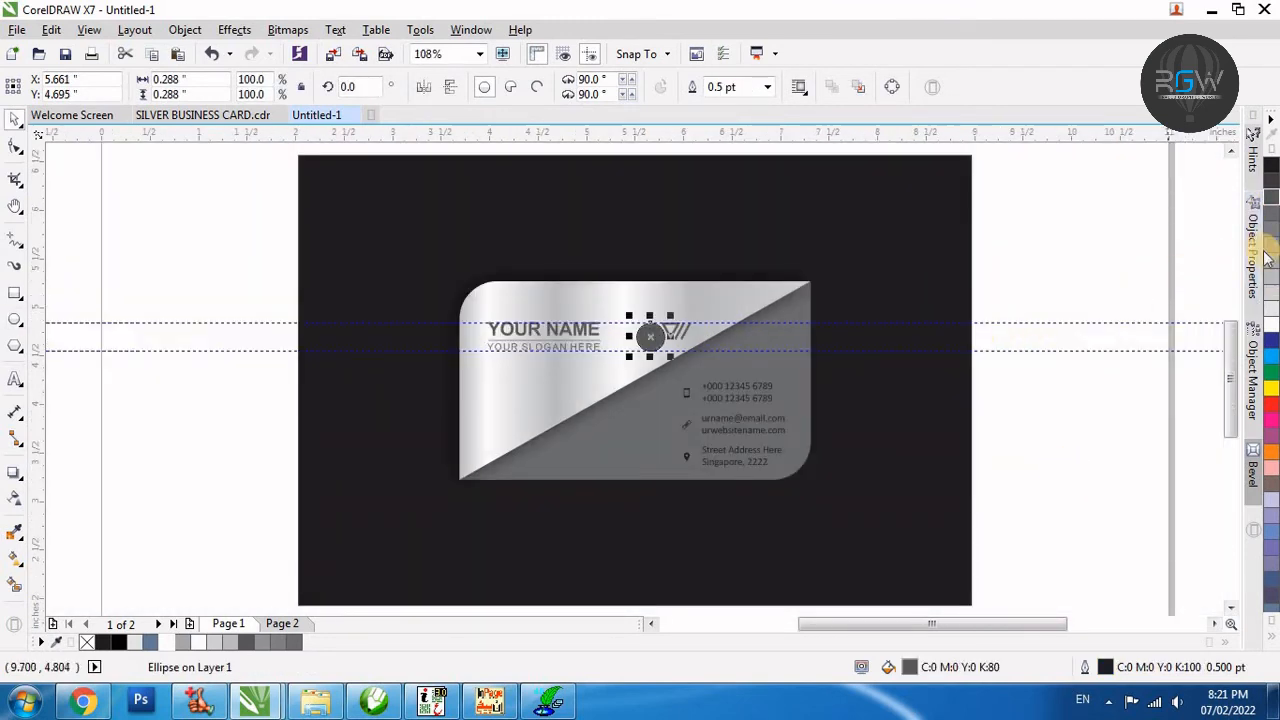
Fill the circle beside the name with 70% black and remove its outline.
{"action": "key", "text": "F2"}
{"action": "left_click_drag", "start_coordinate": [928, 302], "coordinate": [380, 430]}
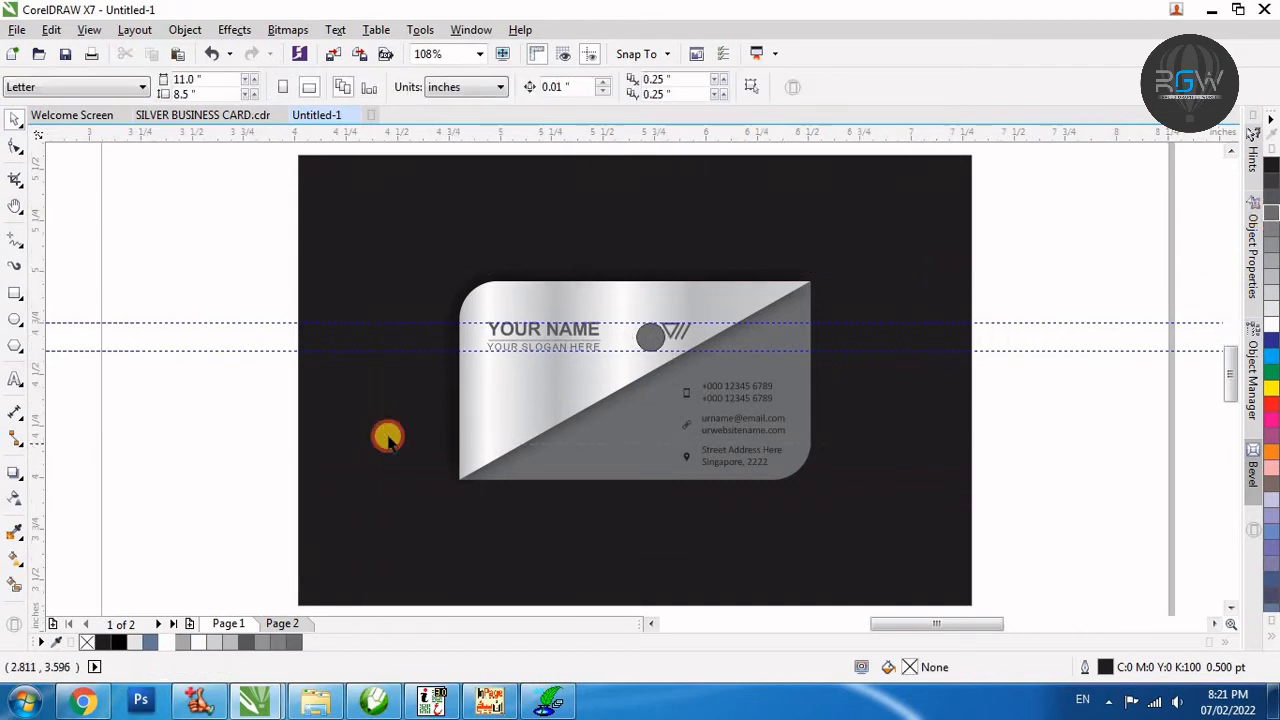
{"action": "left_click", "coordinate": [649, 354]}
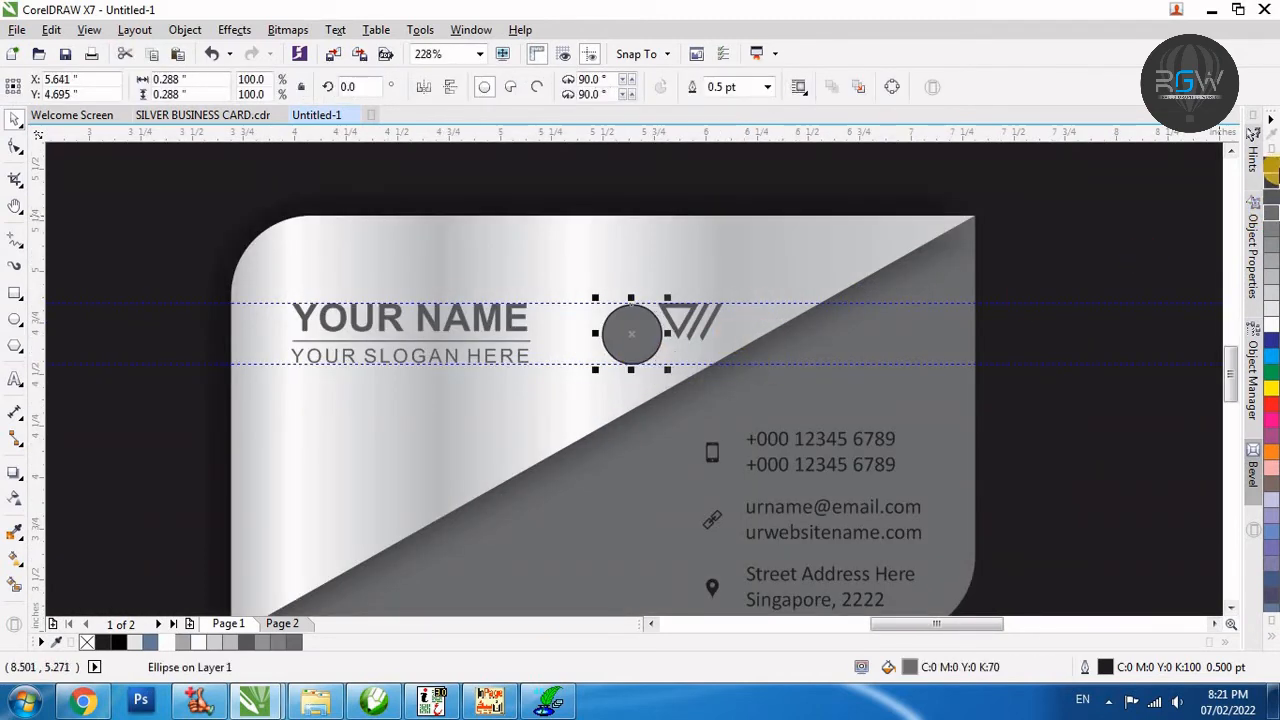
{"action": "left_click", "coordinate": [1271, 636]}
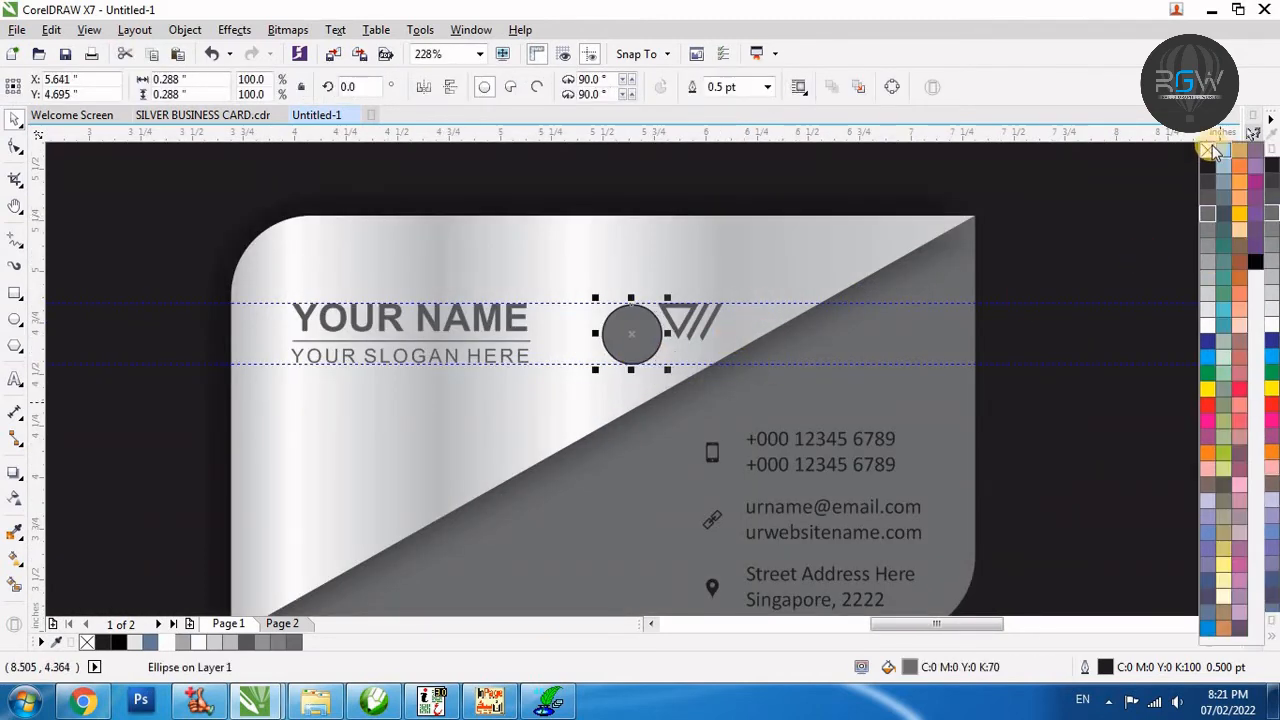
{"action": "right_click", "coordinate": [1205, 155]}
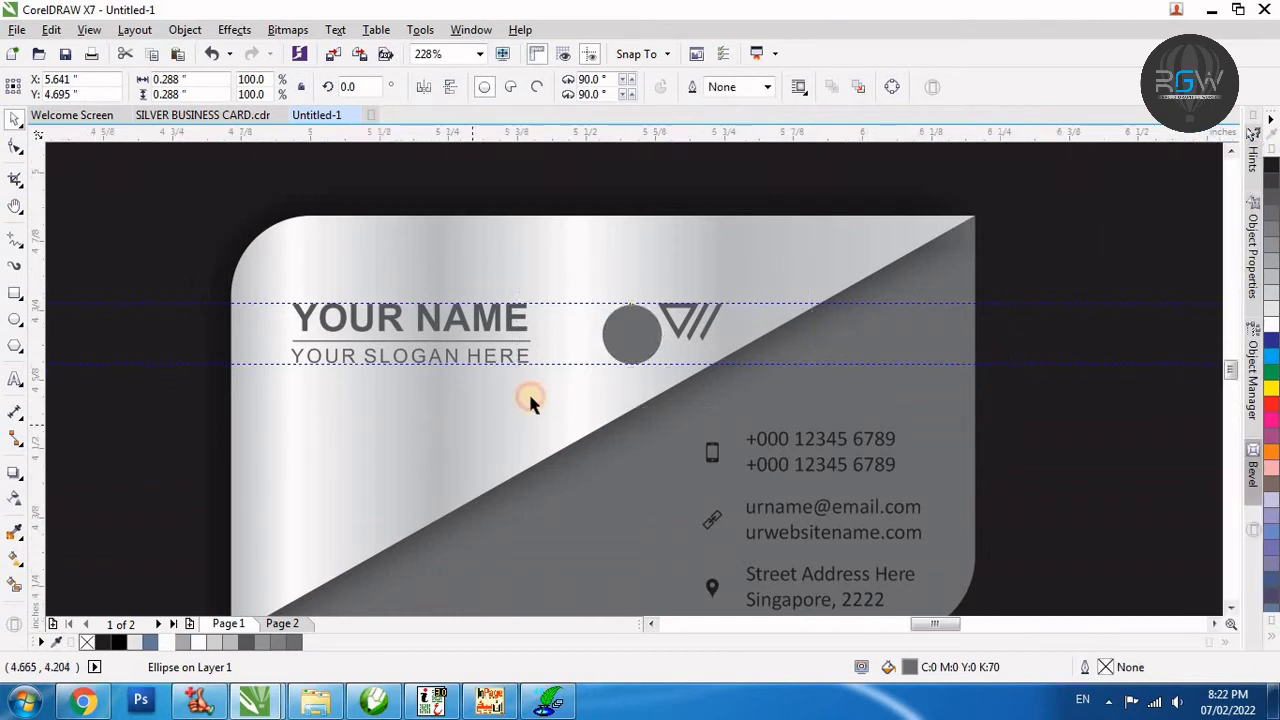
Fill the triangular logo with white, move it onto the dark circle and scale it to about 0.209 by 0.121 inch.
{"action": "scroll", "coordinate": [611, 335], "scroll_direction": "up", "scroll_amount": 3}
{"action": "left_click", "coordinate": [785, 316]}
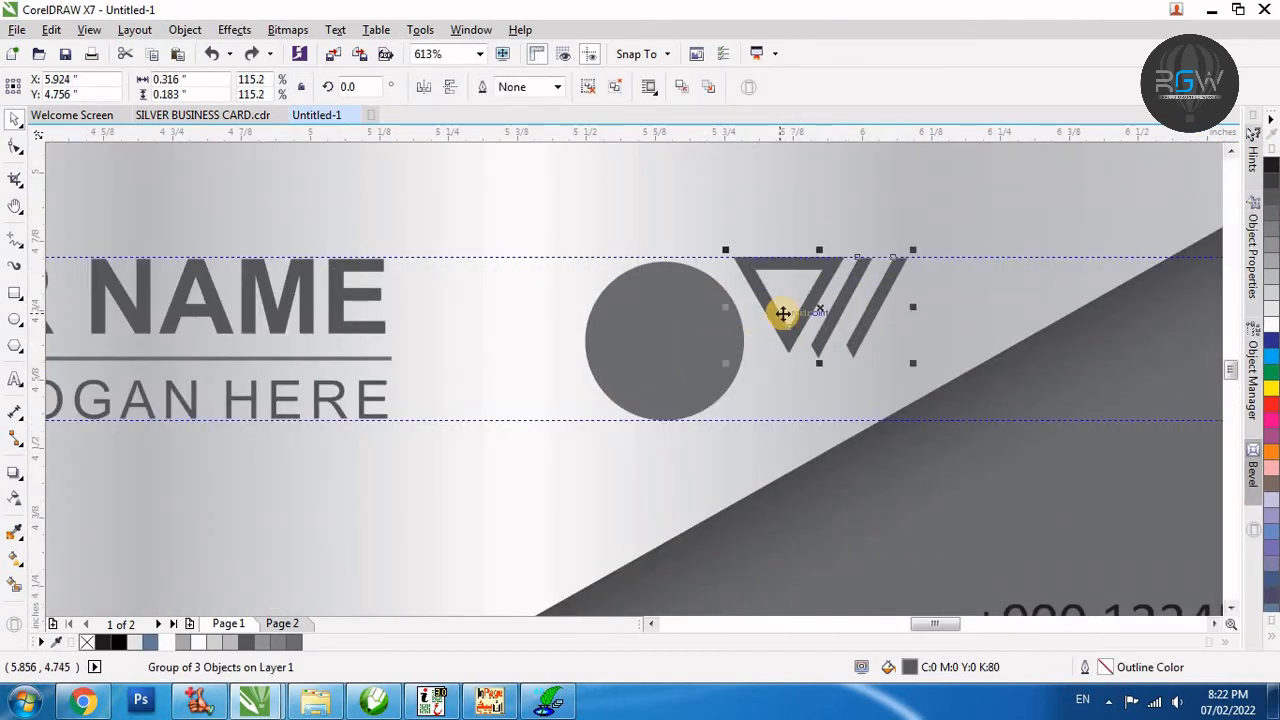
{"action": "left_click", "coordinate": [1271, 318]}
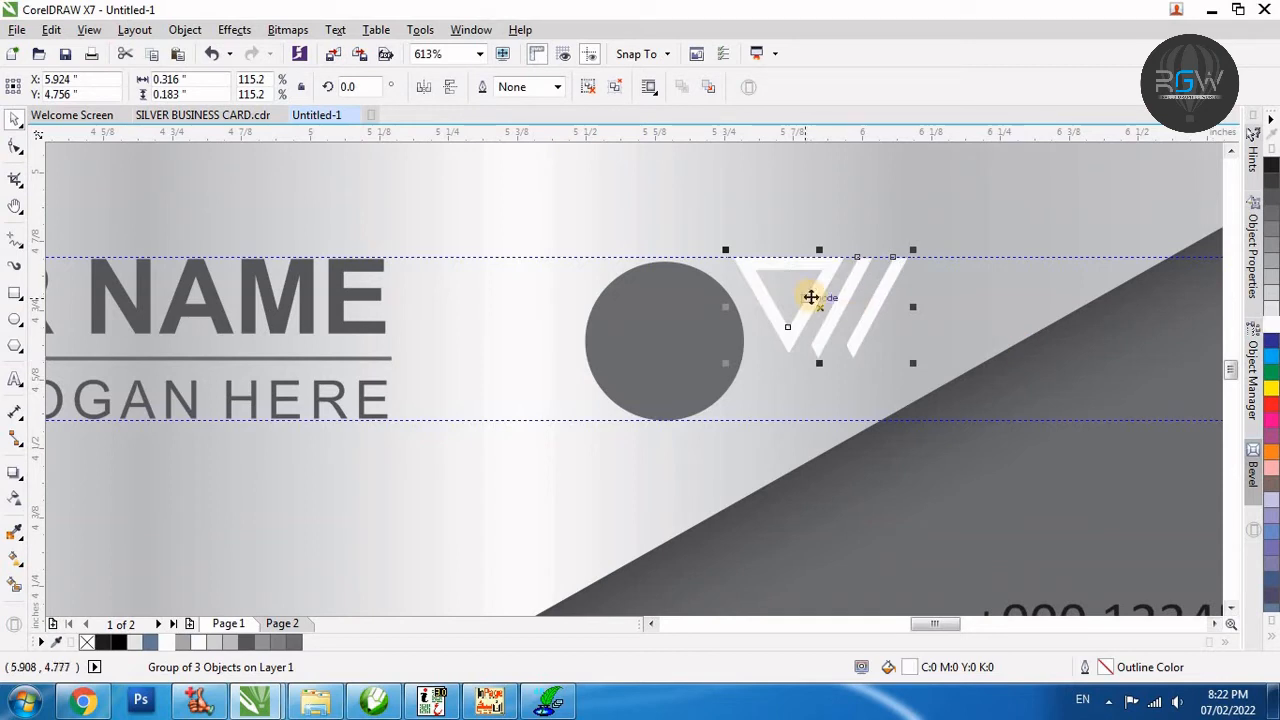
{"action": "left_click_drag", "start_coordinate": [828, 295], "coordinate": [673, 344]}
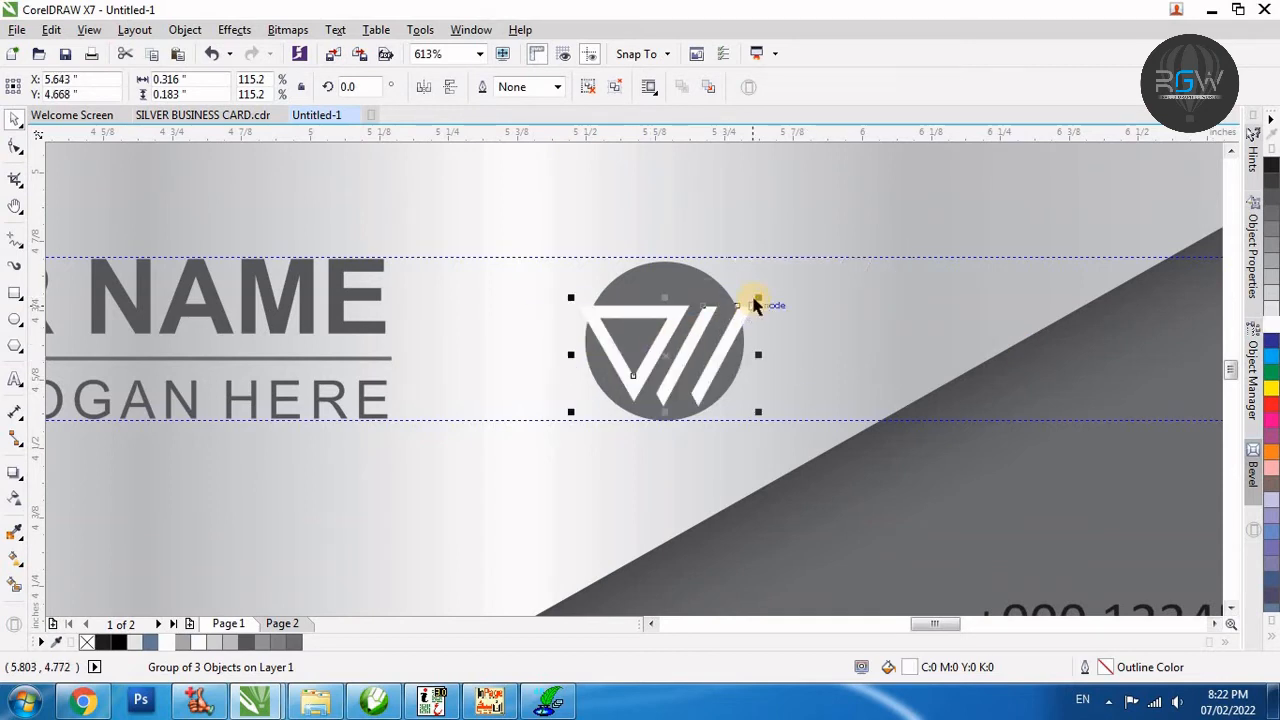
{"action": "left_click_drag", "start_coordinate": [755, 299], "coordinate": [726, 325]}
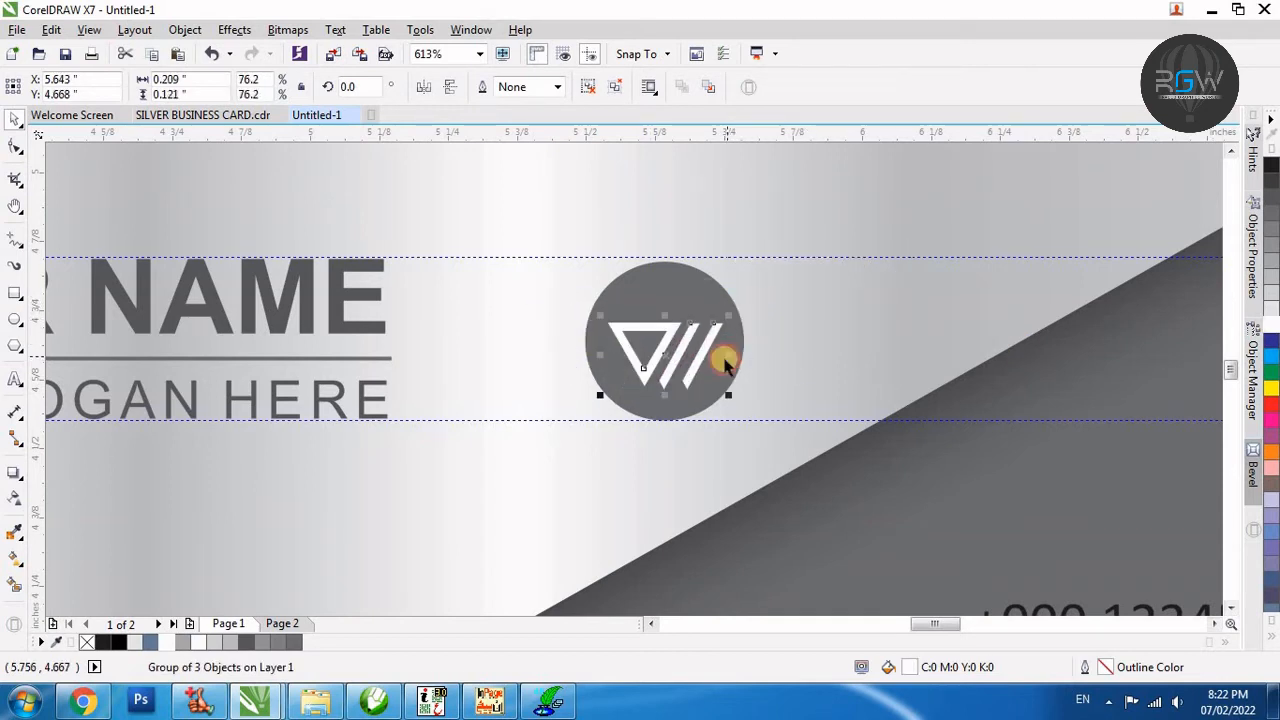
Centre the white logo horizontally in the dark circle and nudge it slightly up.
{"action": "left_click", "coordinate": [734, 367], "text": "shift"}
{"action": "key", "text": "e"}
{"action": "key", "text": "ctrl+z"}
{"action": "left_click", "coordinate": [828, 320]}
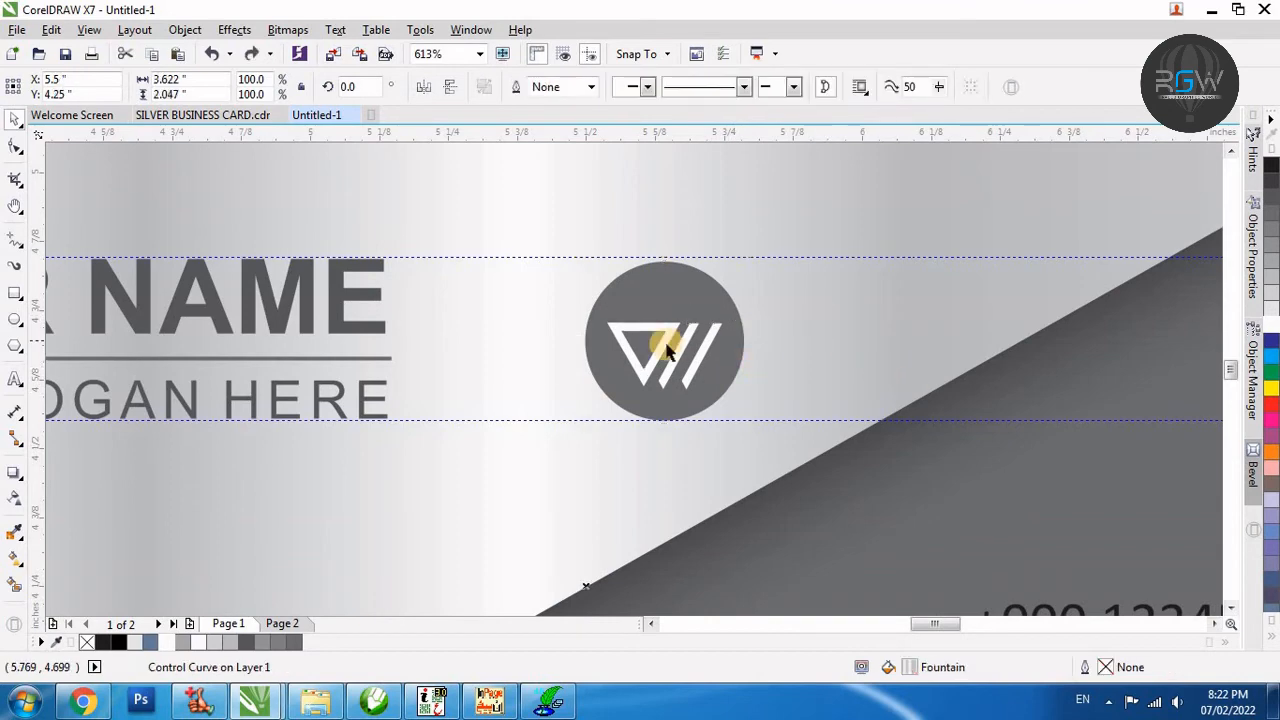
{"action": "left_click", "coordinate": [688, 355]}
{"action": "double_click", "coordinate": [697, 347]}
{"action": "key", "text": "Up"}
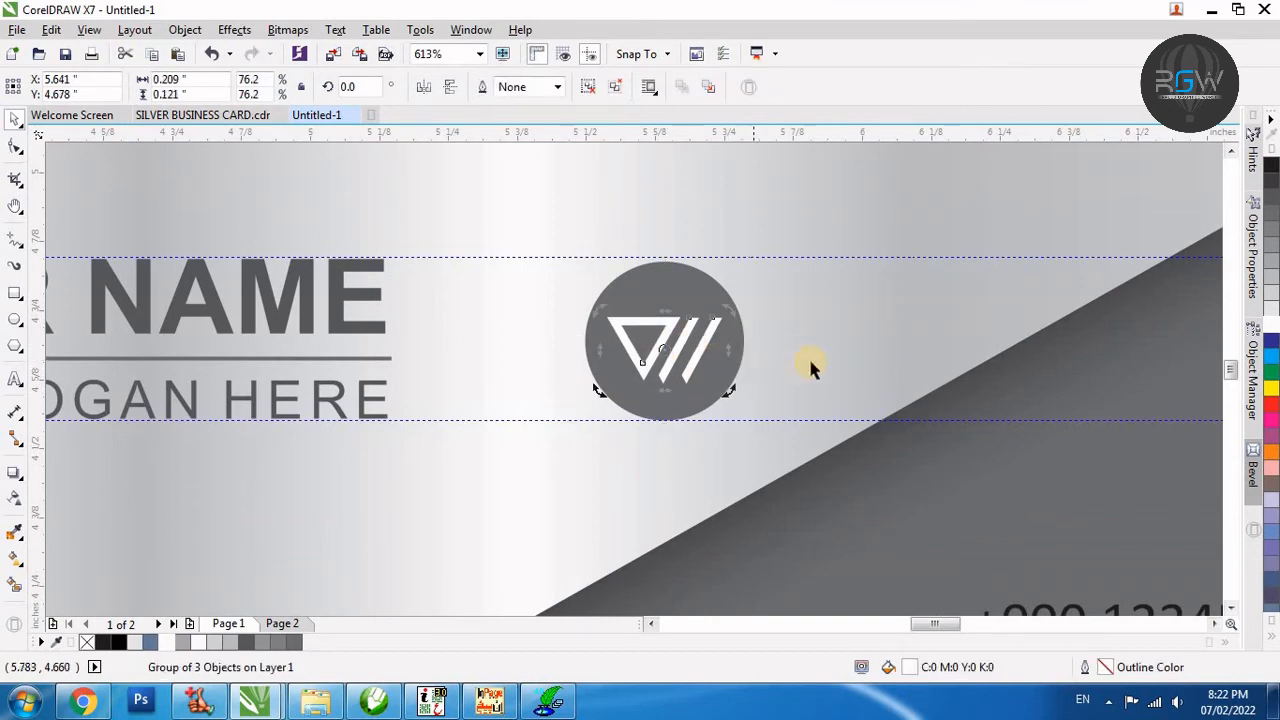
Move the circle and its white logo together about 0.08 inch left toward the name.
{"action": "key", "text": "F3"}
{"action": "left_click", "coordinate": [1027, 338]}
{"action": "key", "text": "F4"}
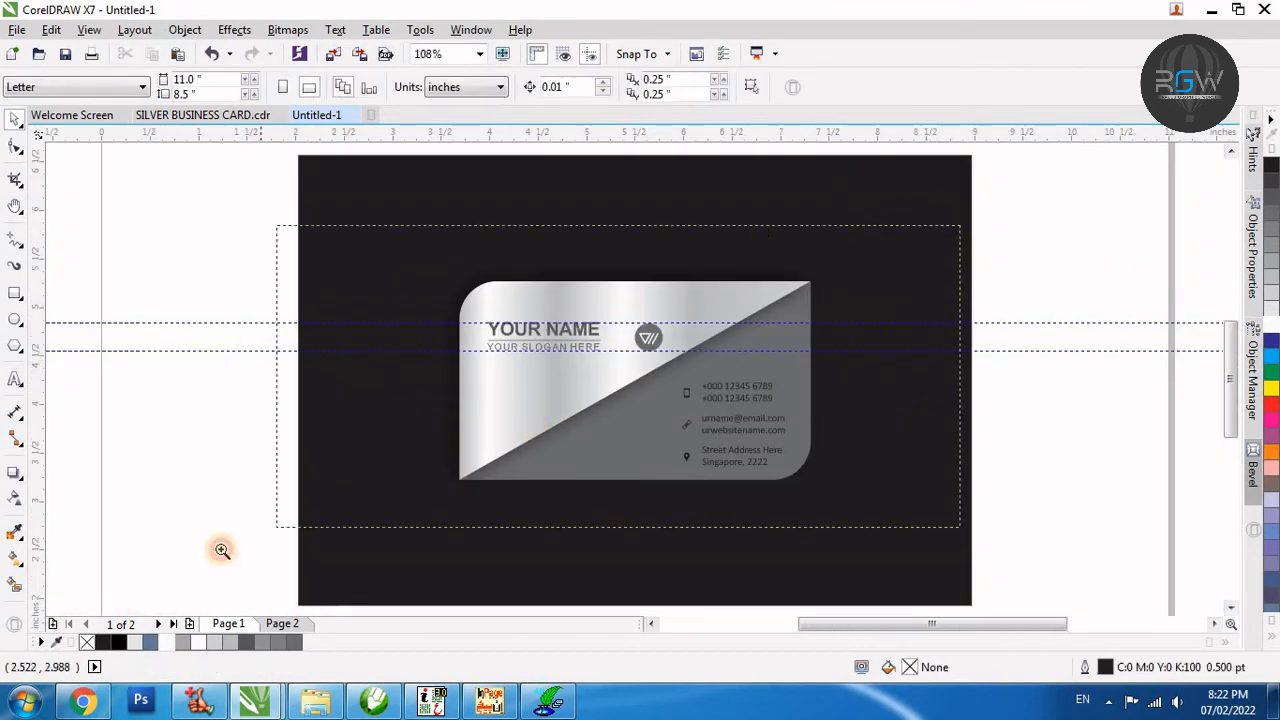
{"action": "left_click_drag", "start_coordinate": [960, 226], "coordinate": [222, 550]}
{"action": "key", "text": "F4"}
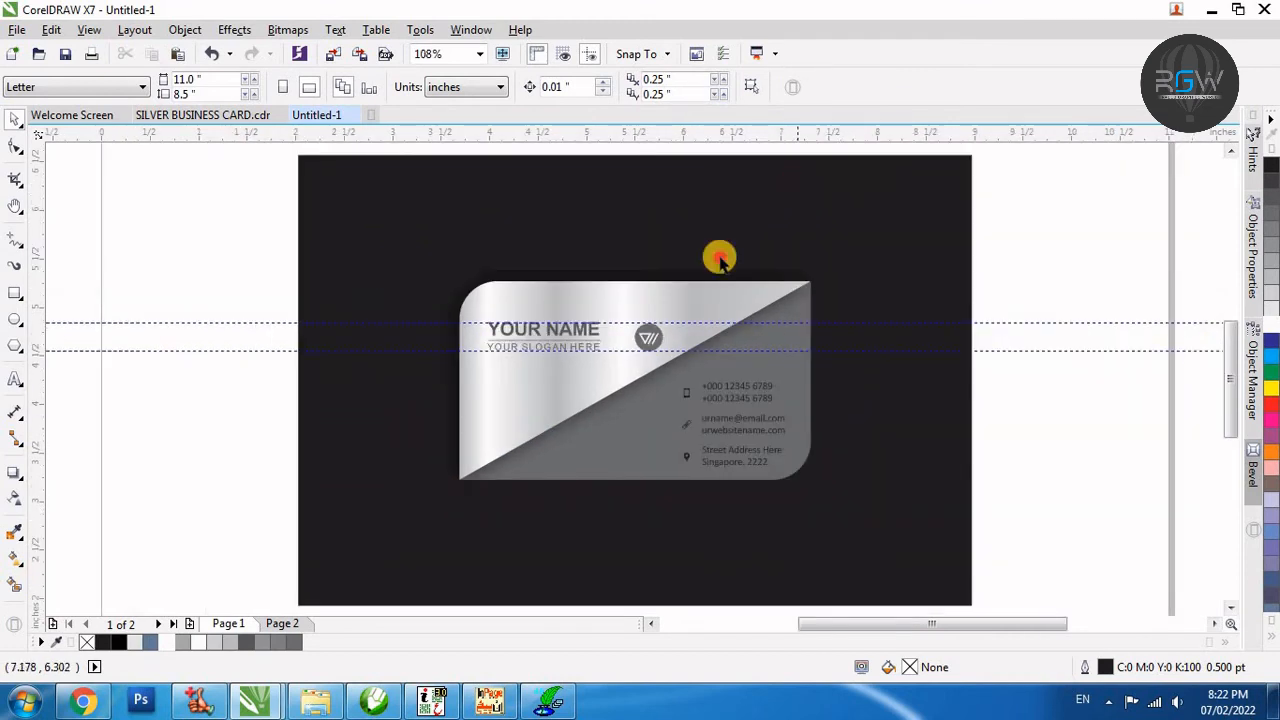
{"action": "left_click_drag", "start_coordinate": [605, 368], "coordinate": [606, 368]}
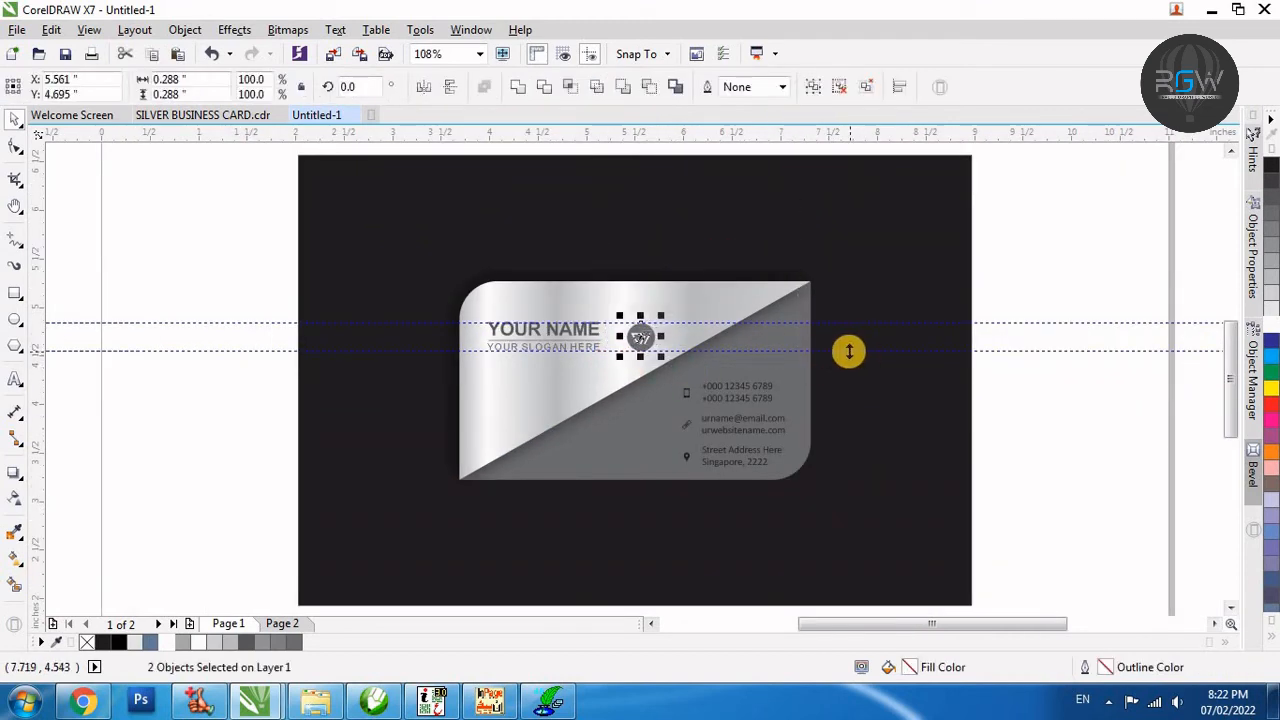
{"action": "left_click_drag", "start_coordinate": [391, 241], "coordinate": [735, 403]}
{"action": "left_click", "coordinate": [689, 384]}
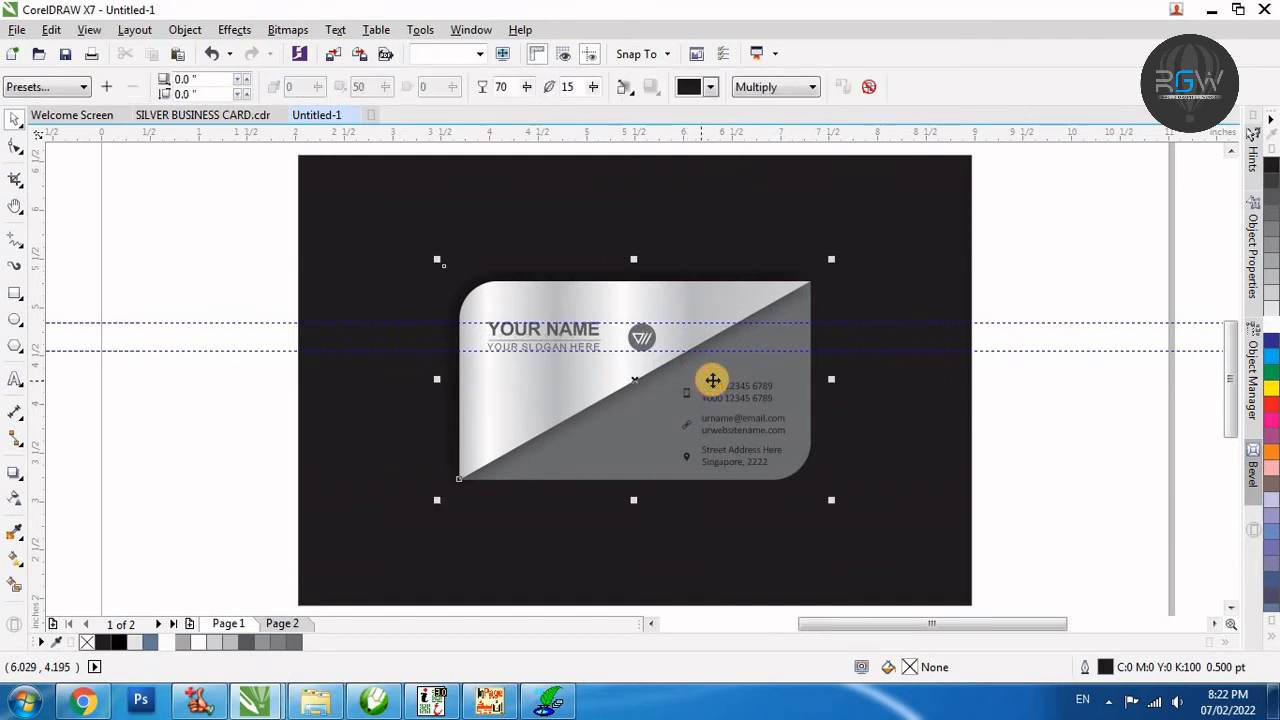
{"action": "key", "text": "ctrl+z"}
{"action": "left_click", "coordinate": [299, 261]}
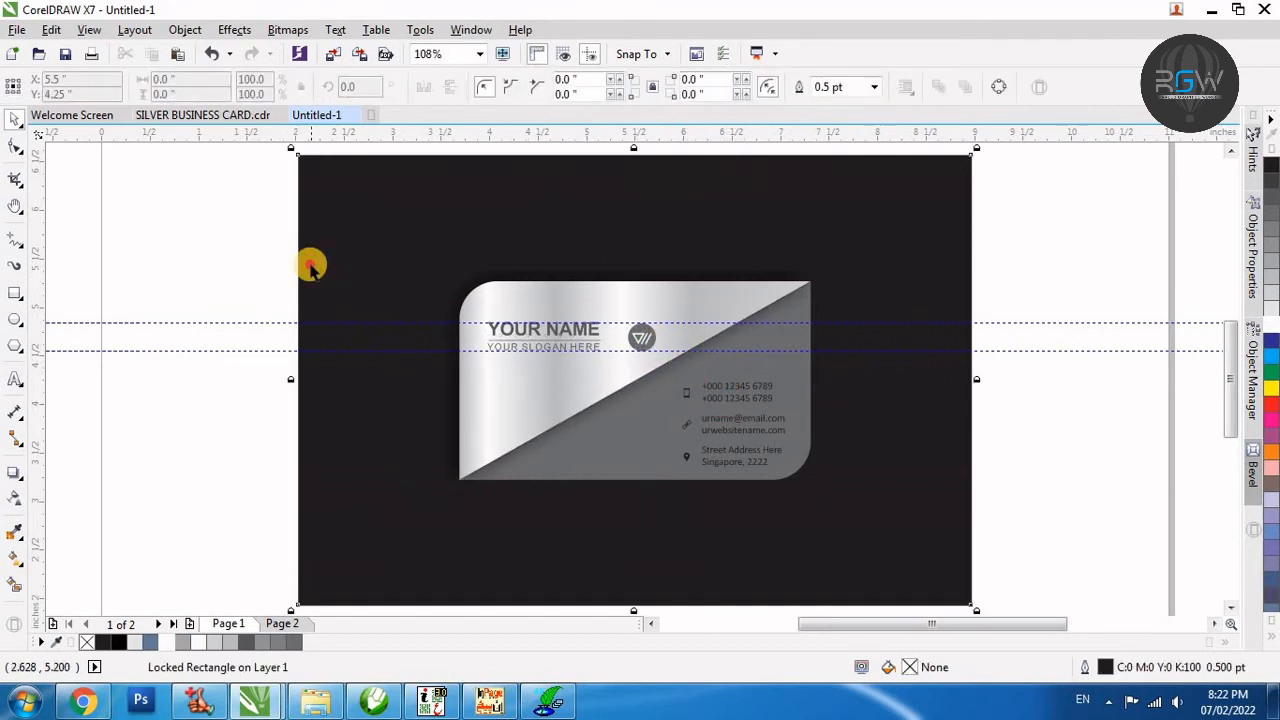
Move the name, slogan, dividing line and circled logo together about 0.05 inch left on the silver half.
{"action": "left_click_drag", "start_coordinate": [305, 254], "coordinate": [680, 371]}
{"action": "key", "text": "Left"}
{"action": "key", "text": "Left"}
{"action": "key", "text": "Left"}
{"action": "key", "text": "Left"}
{"action": "key", "text": "Left"}
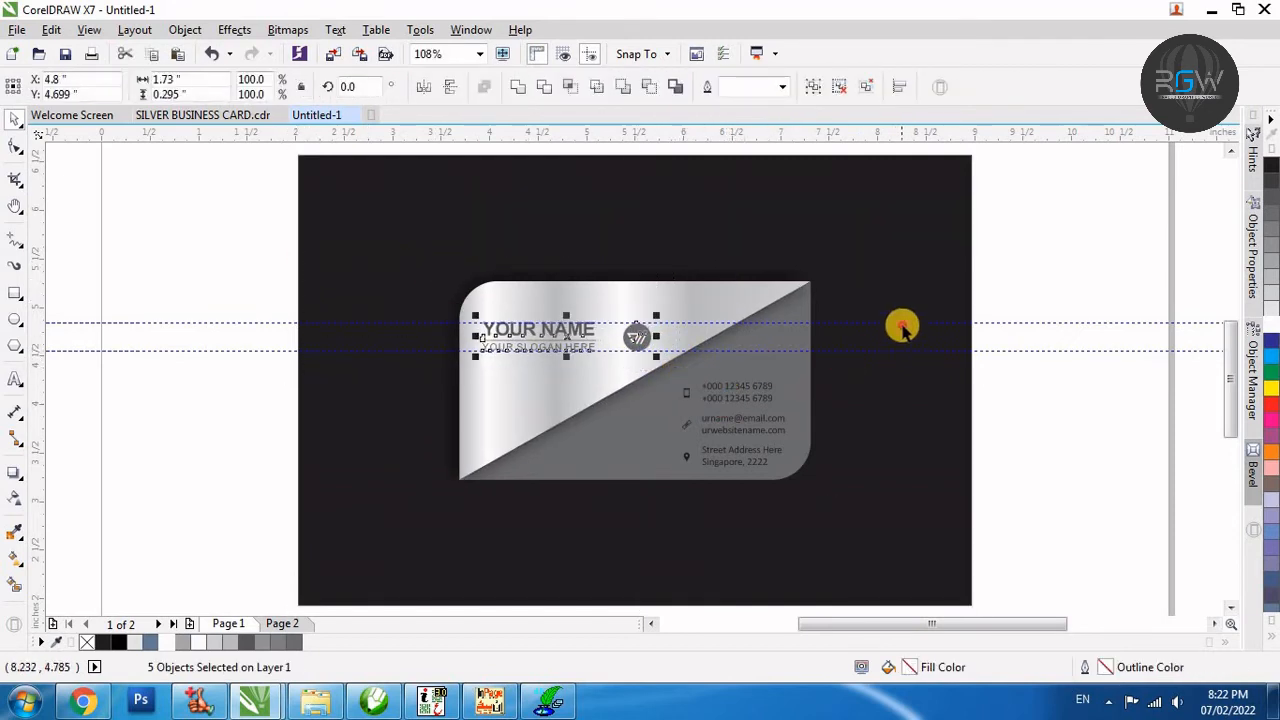
{"action": "left_click", "coordinate": [903, 326]}
Copy the logo's circle to the black area left of the card and give the copy the silver half's gradient fill.
{"action": "key", "text": "F2"}
{"action": "left_click_drag", "start_coordinate": [931, 268], "coordinate": [286, 518]}
{"action": "key", "text": "F7"}
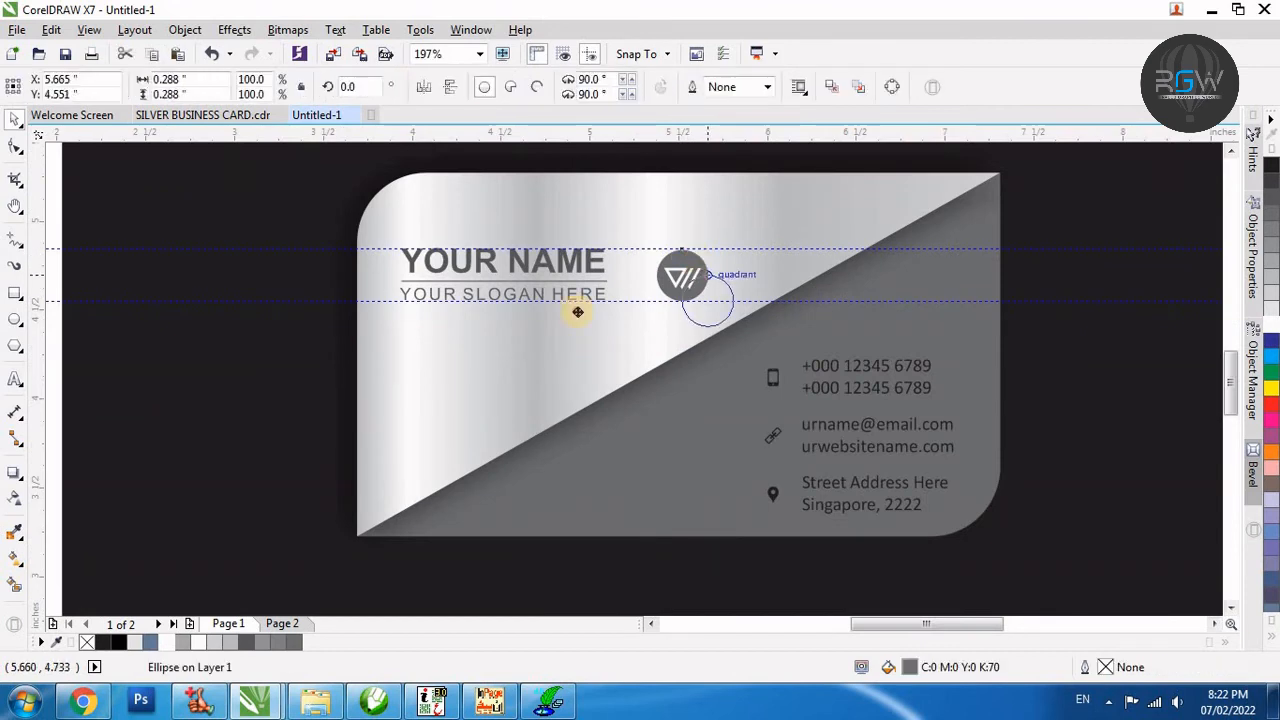
{"action": "mouse_move", "coordinate": [395, 328]}
{"action": "left_mouse_down"}
{"action": "mouse_move", "coordinate": [459, 392]}
{"action": "mouse_move", "coordinate": [281, 401]}
{"action": "left_mouse_up"}
{"action": "left_click_drag", "start_coordinate": [481, 387], "coordinate": [289, 400]}
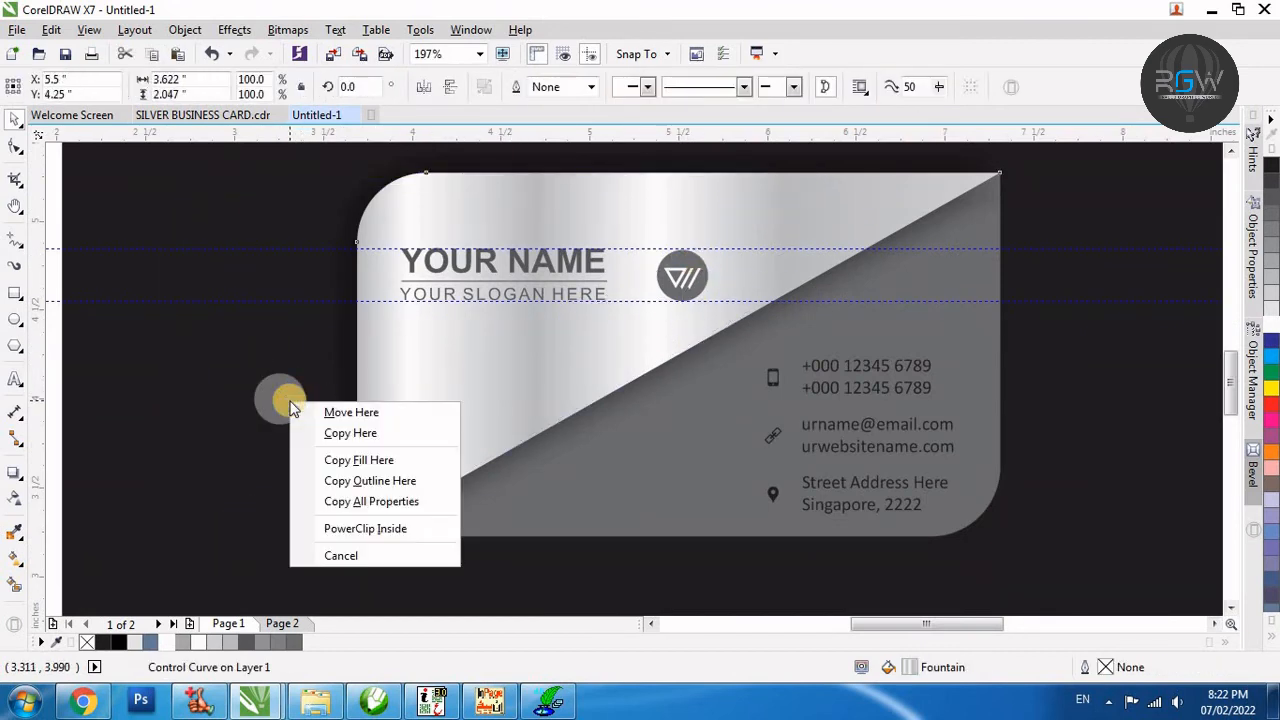
{"action": "left_click", "coordinate": [366, 457]}
Place the silver circle over the phone icon beside the phone numbers.
{"action": "left_click", "coordinate": [782, 376]}
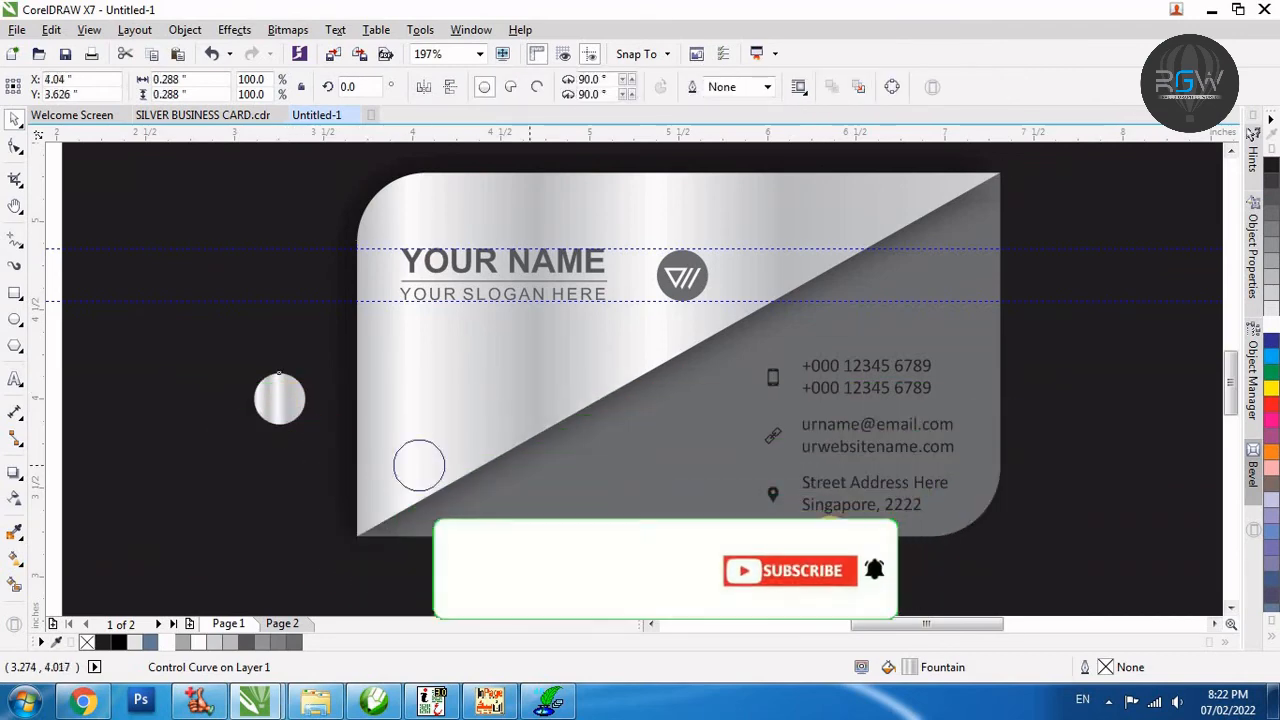
{"action": "left_click_drag", "start_coordinate": [777, 376], "coordinate": [777, 380]}
{"action": "key", "text": "F2"}
{"action": "left_click_drag", "start_coordinate": [952, 333], "coordinate": [548, 445]}
{"action": "left_click_drag", "start_coordinate": [690, 377], "coordinate": [728, 338]}
{"action": "key", "text": "ctrl+z"}
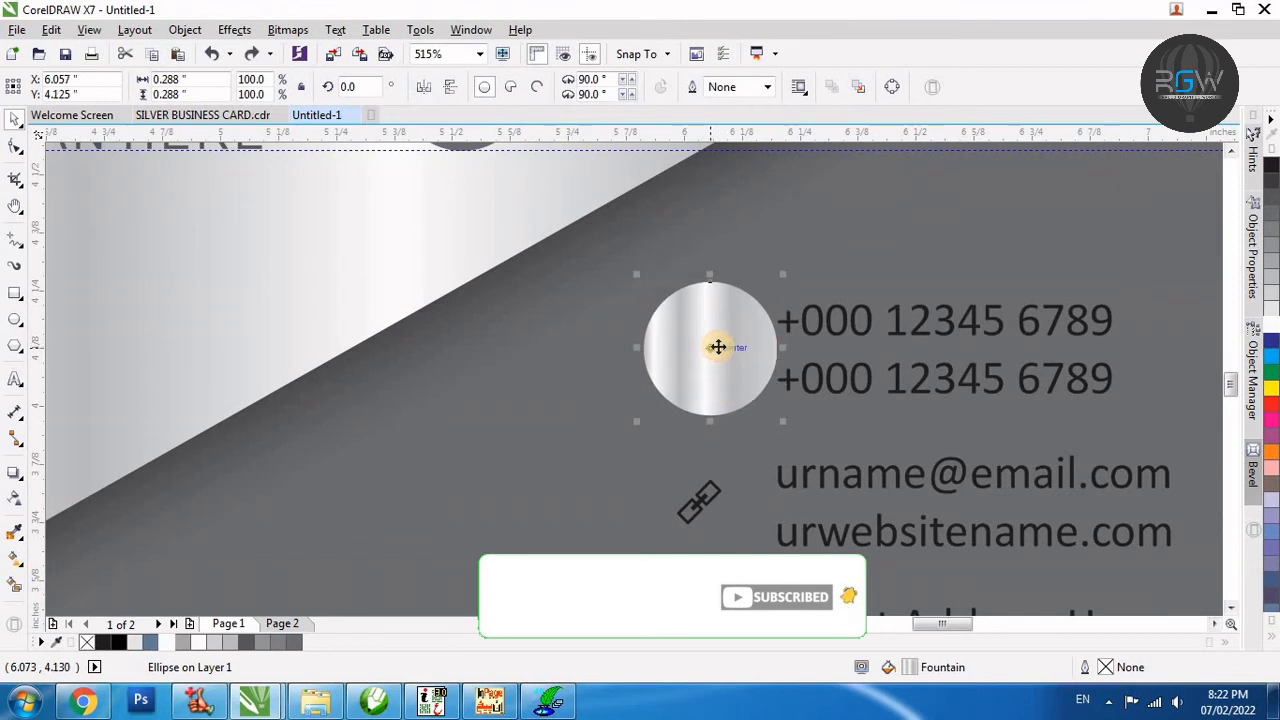
Centre the silver circle on the phone icon and stack it behind the icon but above the grey half.
{"action": "key", "text": "shift+Page_Down"}
{"action": "left_click", "coordinate": [710, 368], "text": "shift"}
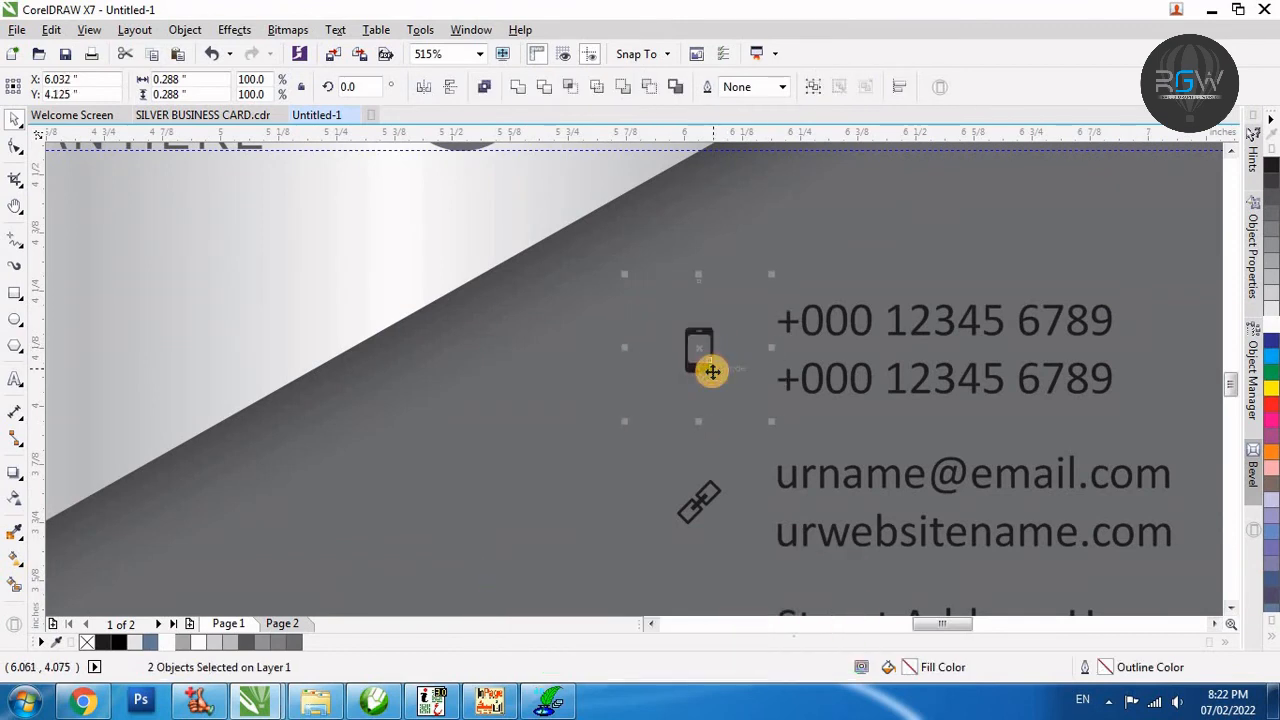
{"action": "key", "text": "shift+Page_Up"}
{"action": "left_click", "coordinate": [836, 279]}
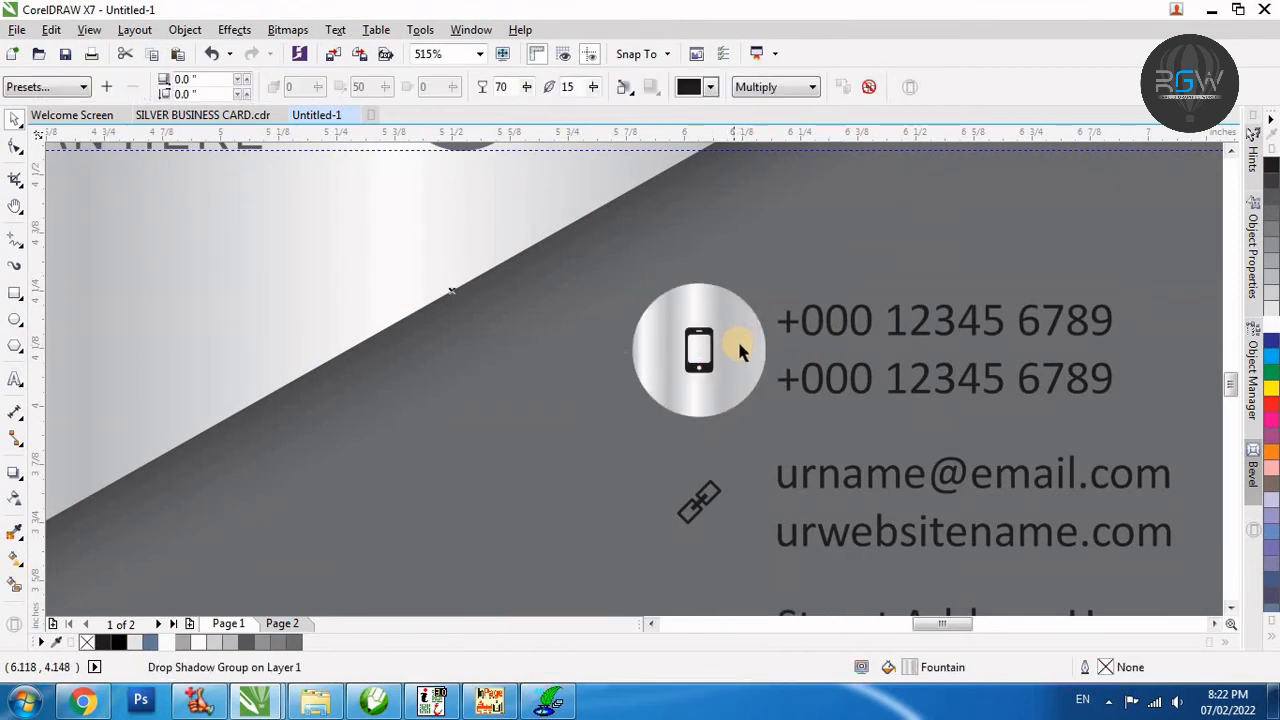
Remove the horizontal guideline at the slogan's bottom edge.
{"action": "key", "text": "F4"}
{"action": "left_click", "coordinate": [1128, 435]}
{"action": "left_click_drag", "start_coordinate": [655, 351], "coordinate": [688, 432]}
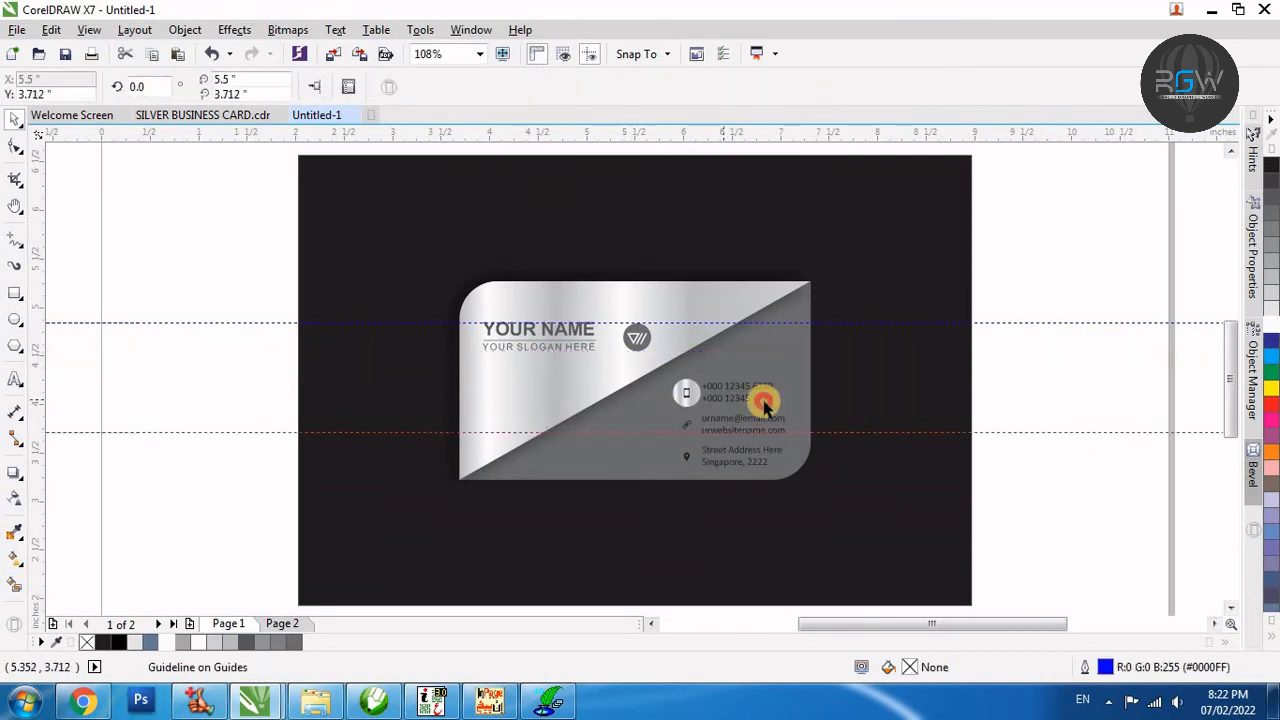
Scale the silver circle behind the phone icon down about its centre to about 0.158 inch across.
{"action": "key", "text": "z"}
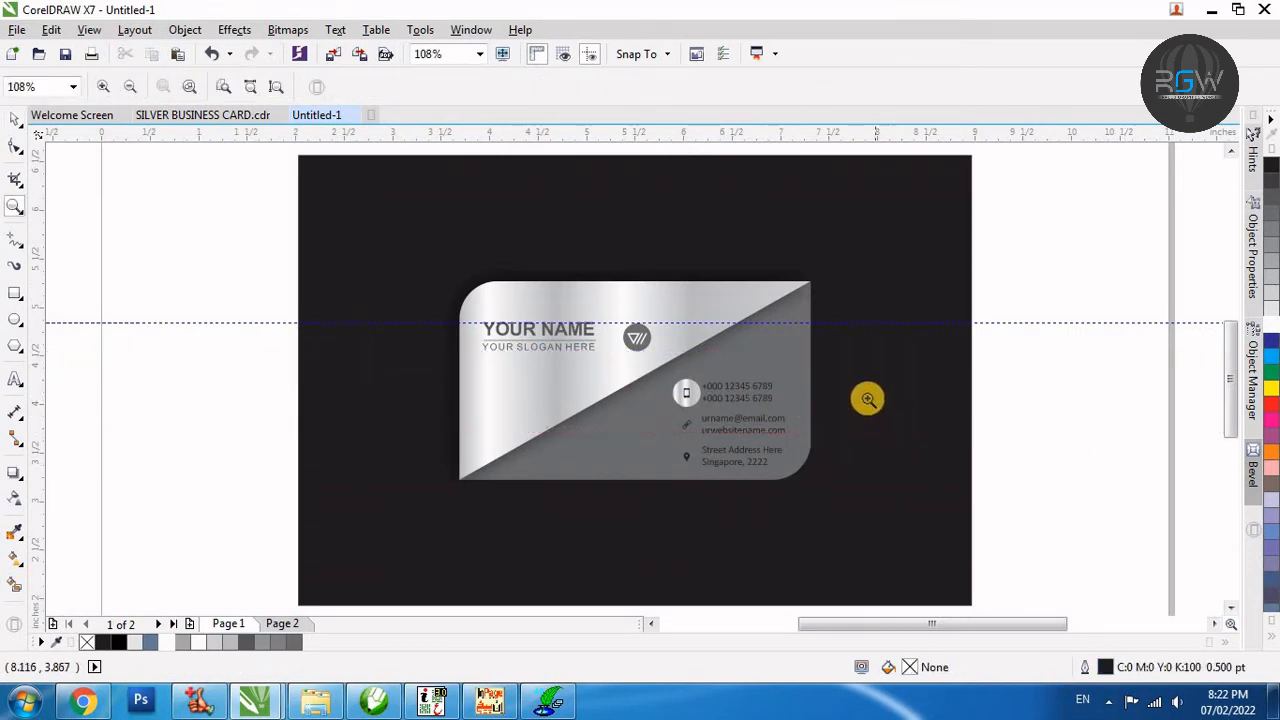
{"action": "left_click_drag", "start_coordinate": [942, 338], "coordinate": [447, 500]}
{"action": "left_click_drag", "start_coordinate": [1044, 252], "coordinate": [540, 400]}
{"action": "left_click_drag", "start_coordinate": [1195, 253], "coordinate": [510, 540]}
{"action": "key", "text": "z"}
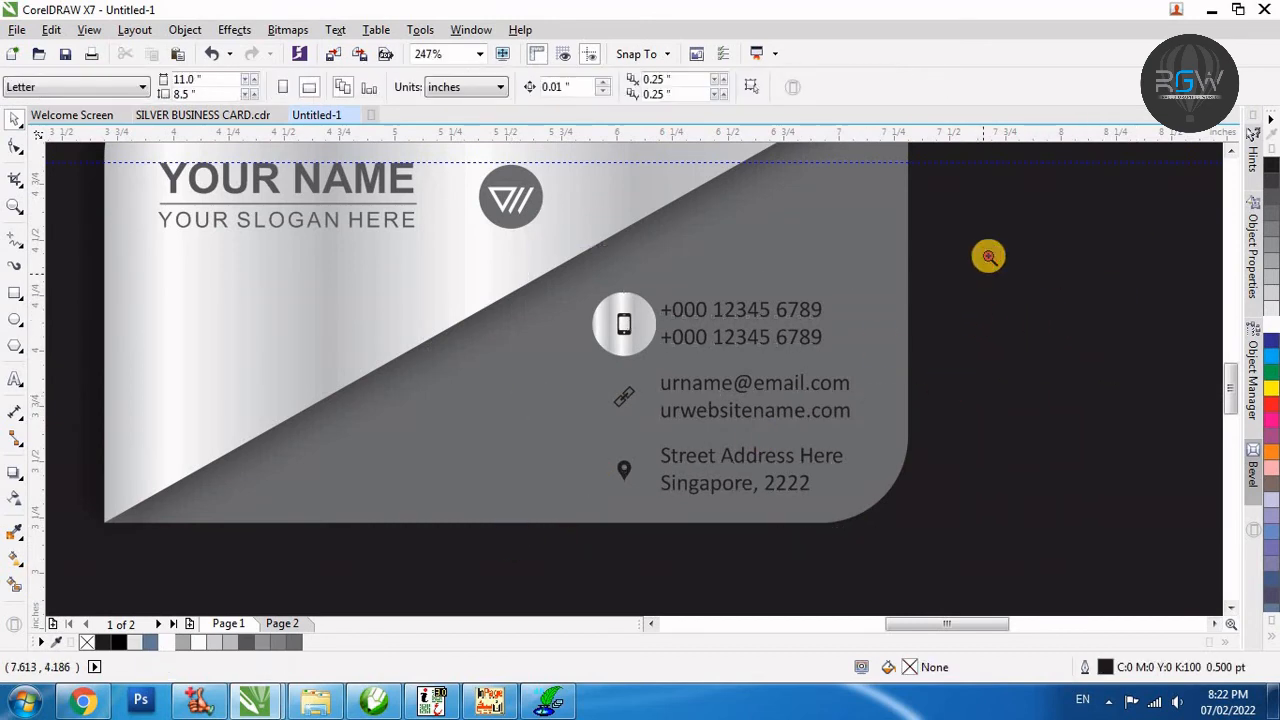
{"action": "left_click_drag", "start_coordinate": [986, 257], "coordinate": [418, 400]}
{"action": "left_click", "coordinate": [445, 408]}
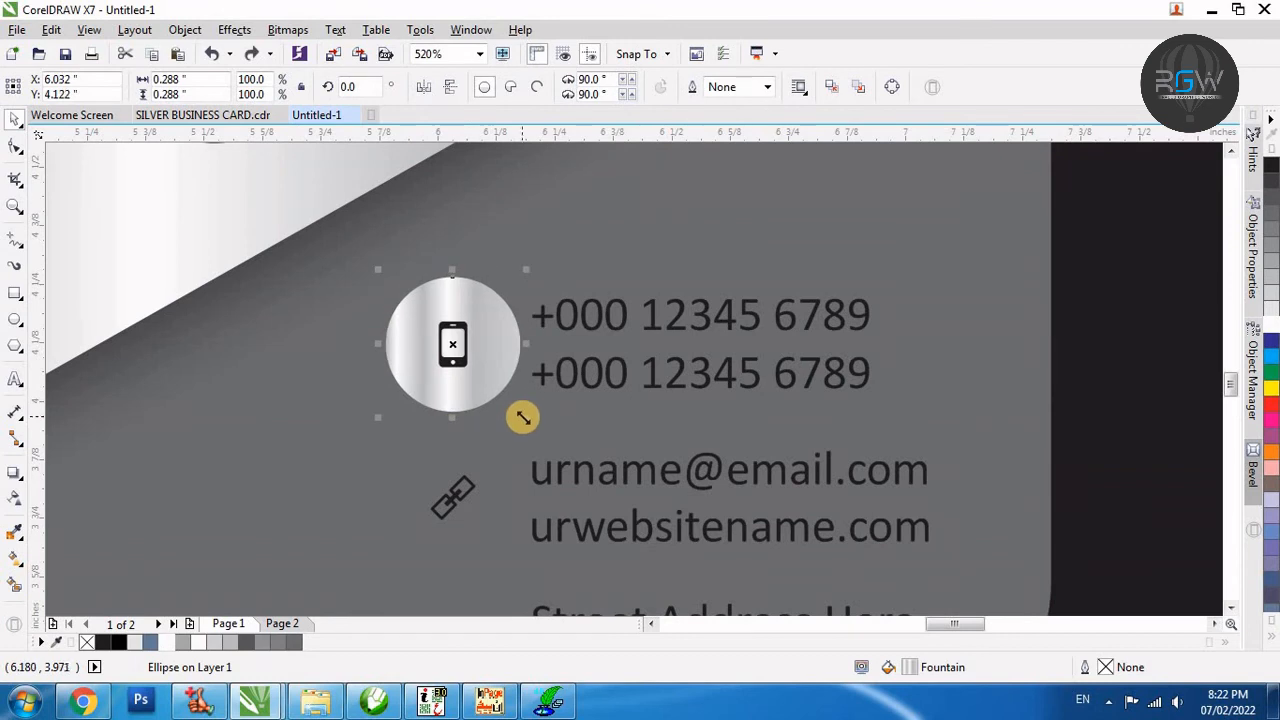
{"action": "left_click_drag", "start_coordinate": [520, 417], "coordinate": [490, 403]}
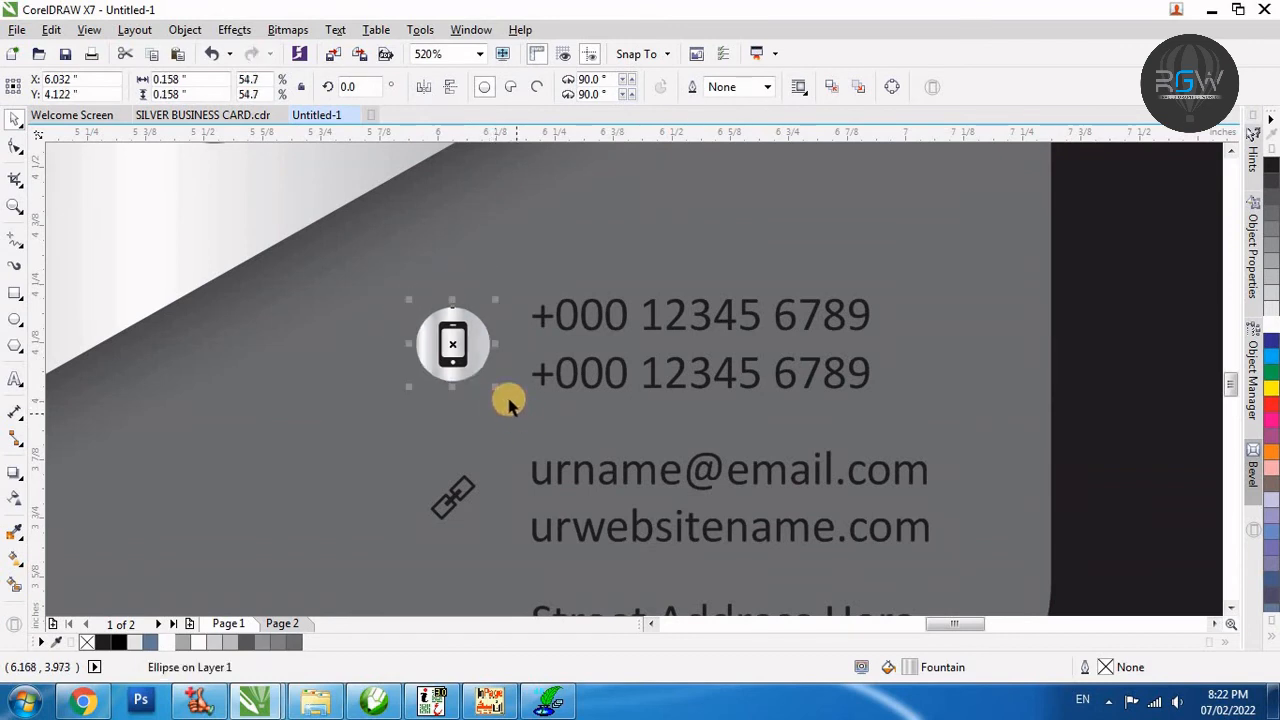
Add a black drop shadow with 50 opacity and 15 feathering around the phone icon's silver circle.
{"action": "key", "text": "shift+F2"}
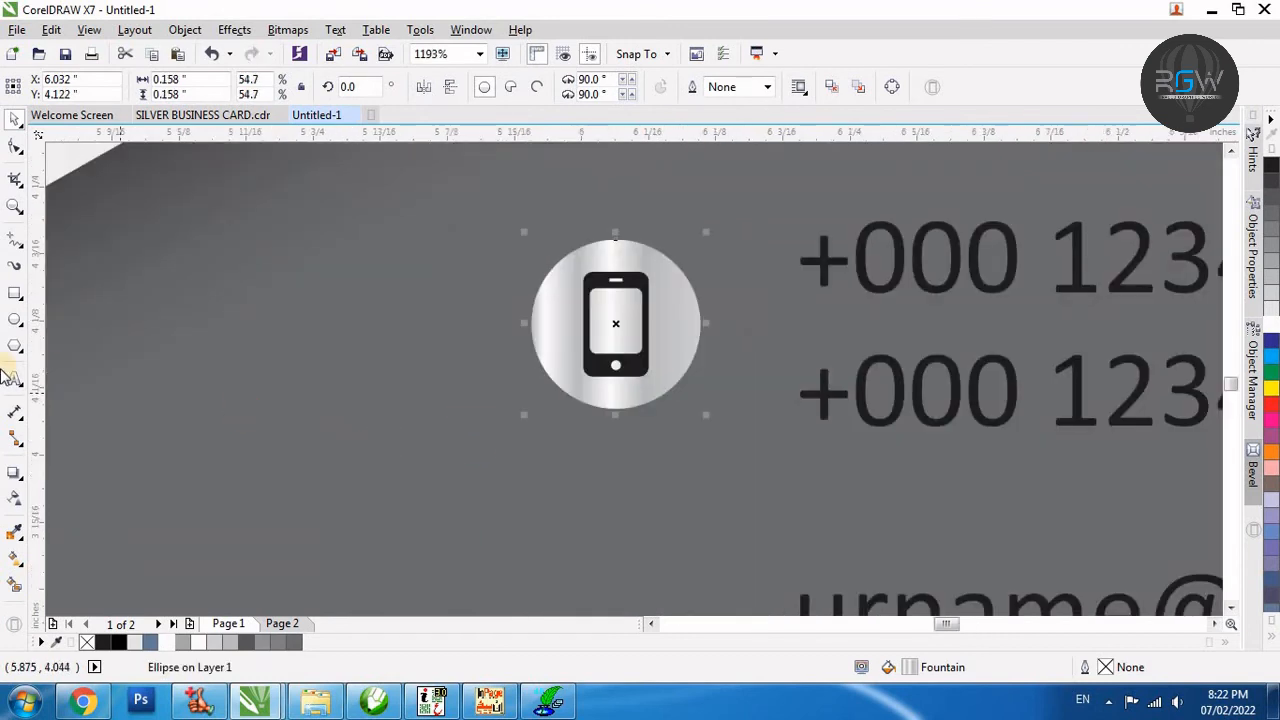
{"action": "left_click", "coordinate": [13, 471]}
{"action": "left_click_drag", "start_coordinate": [560, 308], "coordinate": [581, 323]}
{"action": "key", "text": "ctrl+z"}
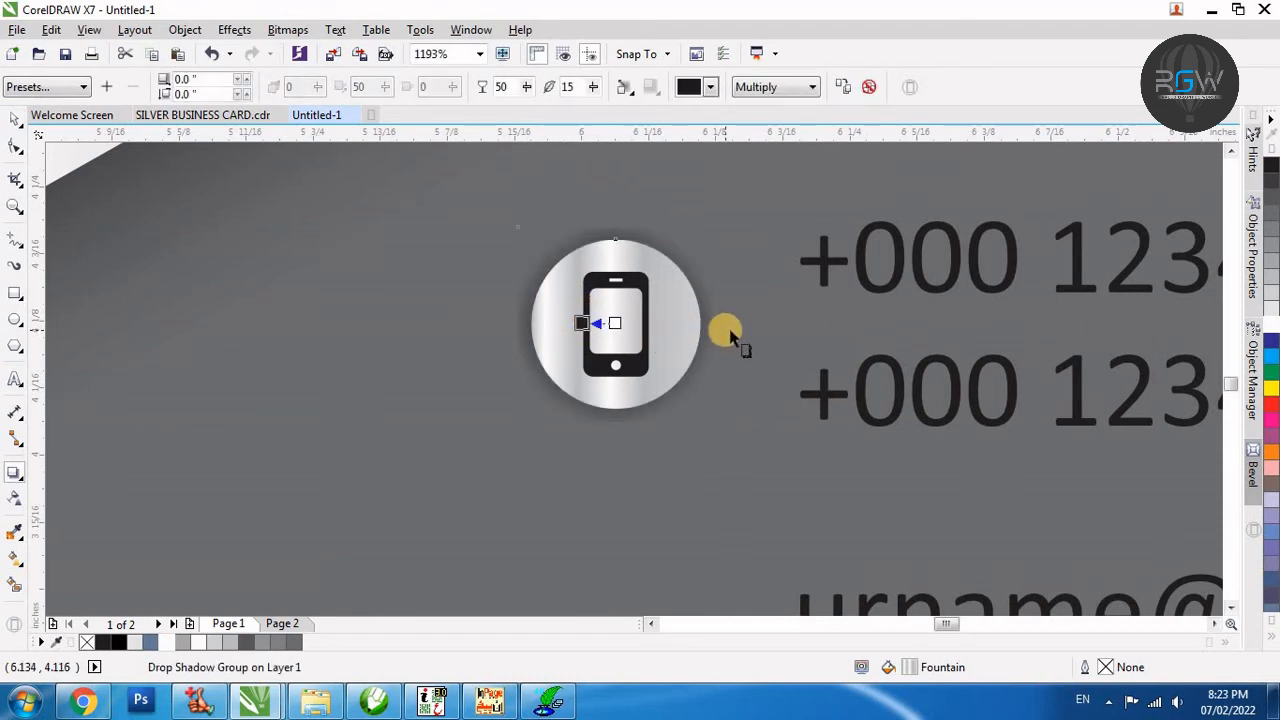
{"action": "key", "text": "space"}
{"action": "key", "text": "F3"}
{"action": "right_click", "coordinate": [787, 345]}
Copy the shadowed silver circle straight down onto the link icon and again onto the location pin icon.
{"action": "left_click", "coordinate": [949, 250]}
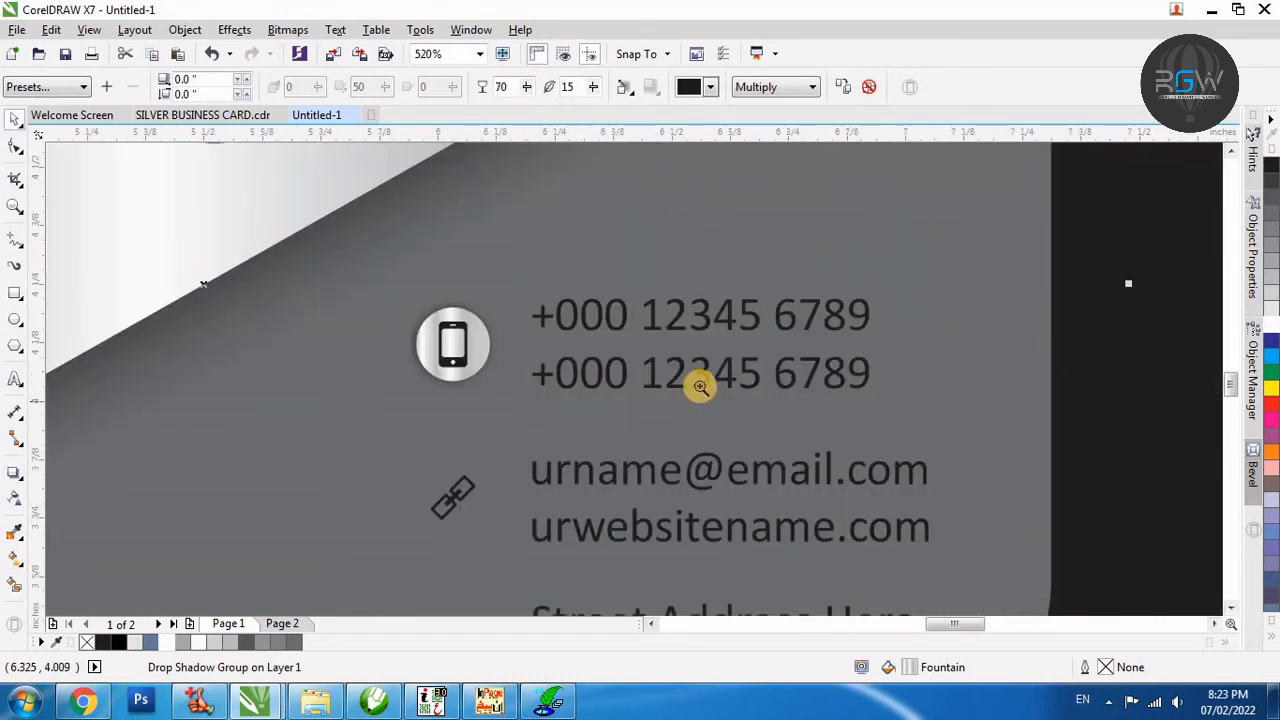
{"action": "scroll", "coordinate": [800, 375], "scroll_direction": "down", "scroll_amount": 3}
{"action": "scroll", "coordinate": [930, 350], "scroll_direction": "up", "scroll_amount": 1}
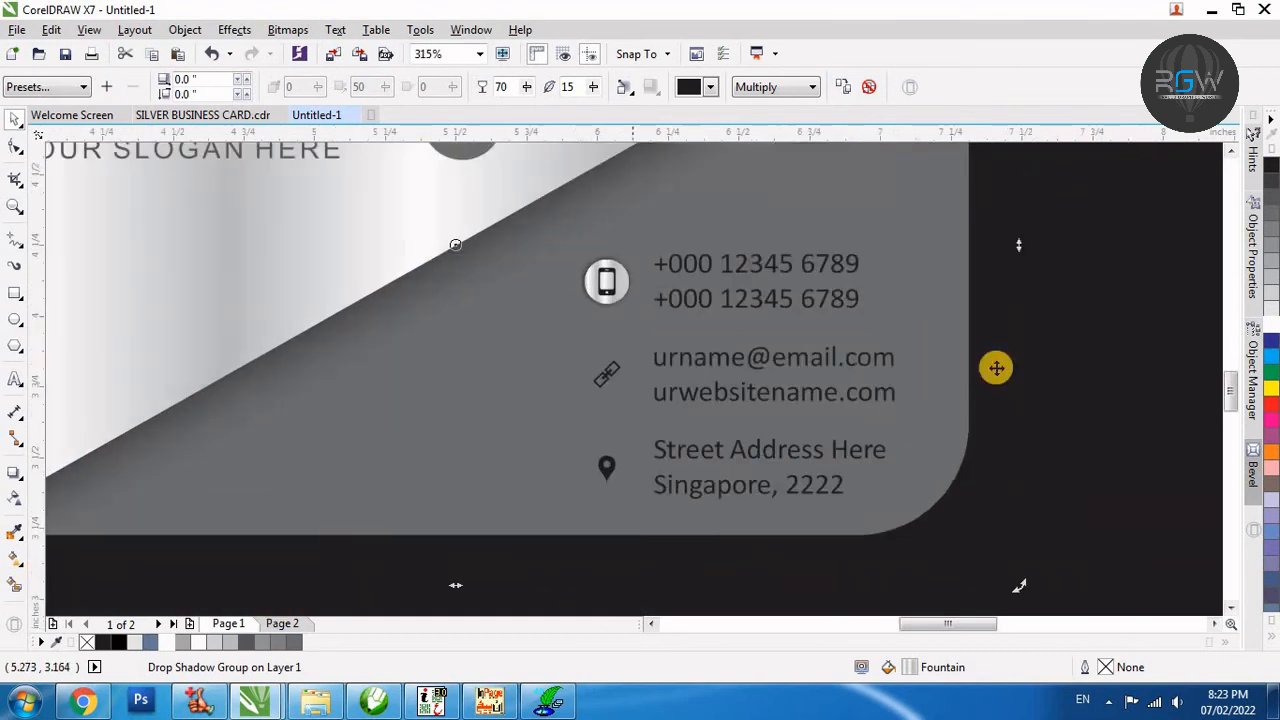
{"action": "left_click", "coordinate": [1117, 262]}
{"action": "left_click_drag", "start_coordinate": [604, 284], "coordinate": [592, 373]}
{"action": "key", "text": "ctrl+r"}
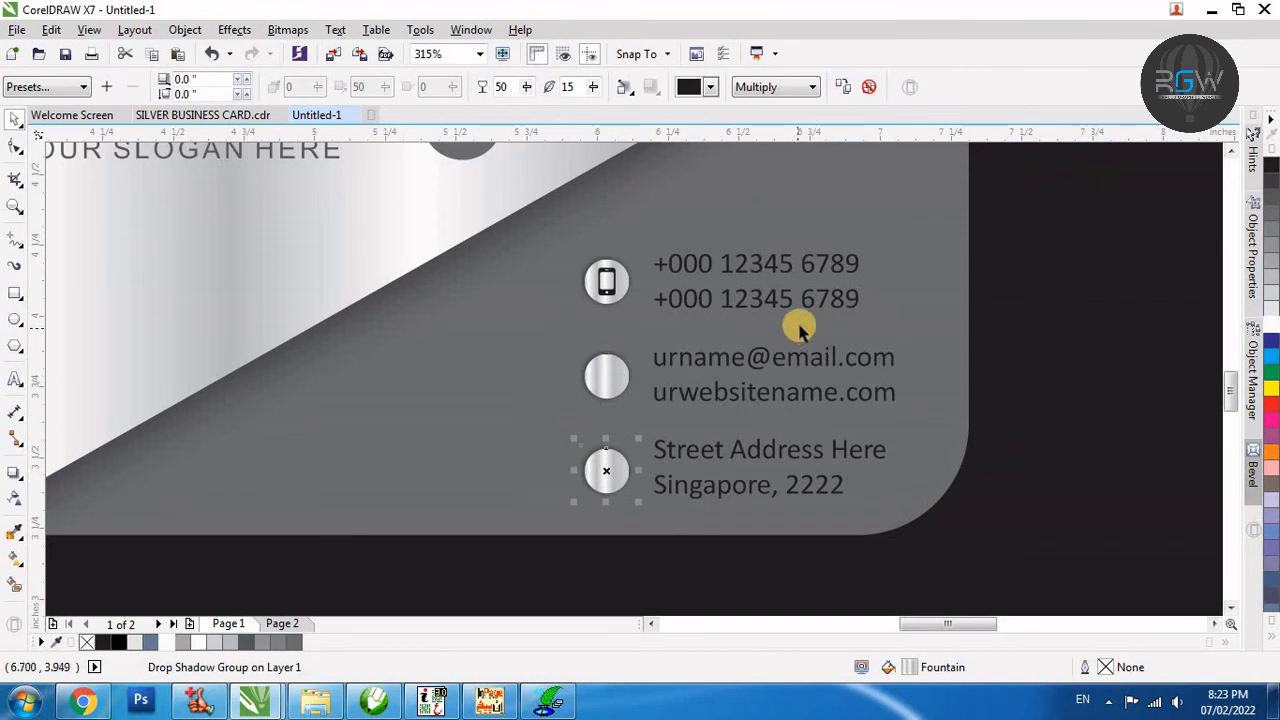
Bring the link and location pin icons in front of their silver circles.
{"action": "key", "text": "h"}
{"action": "left_click_drag", "start_coordinate": [808, 378], "coordinate": [841, 176]}
{"action": "key", "text": "space"}
{"action": "left_click_drag", "start_coordinate": [589, 532], "coordinate": [660, 186]}
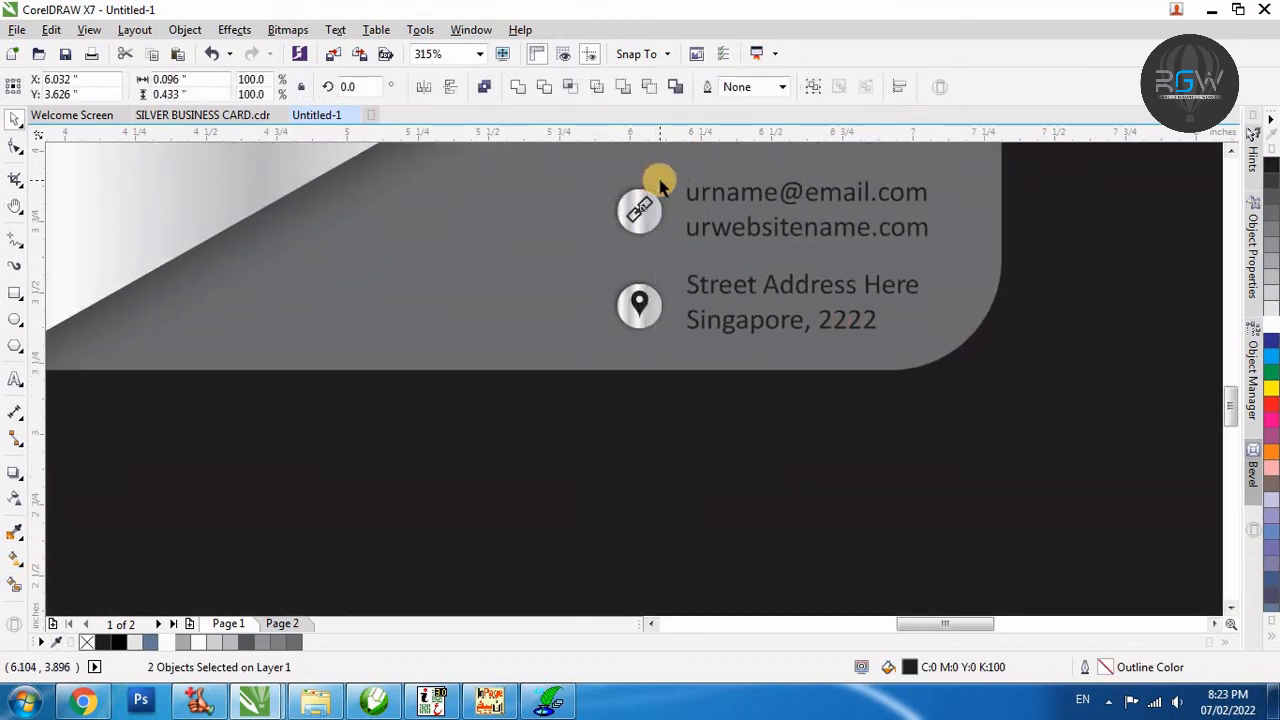
Align the location pin with its silver circle, and the link icon and circle vertically with the email and website lines.
{"action": "left_click_drag", "start_coordinate": [558, 486], "coordinate": [735, 256]}
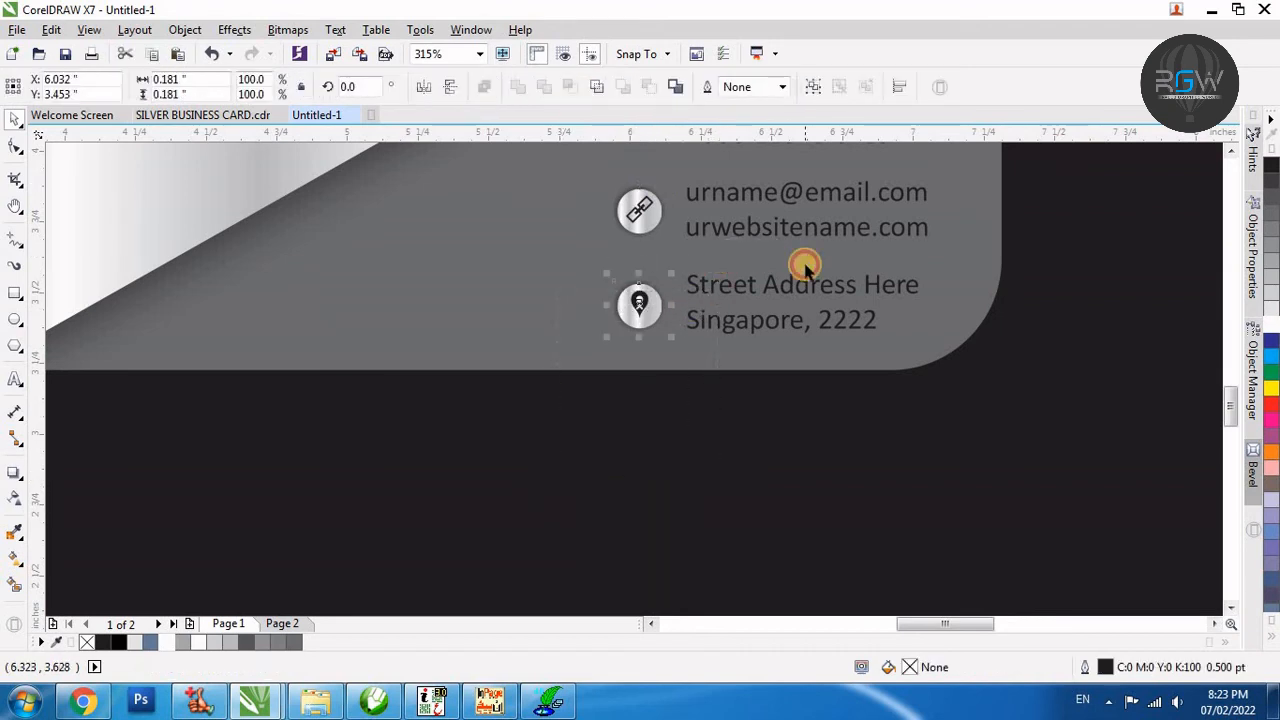
{"action": "left_click_drag", "start_coordinate": [1143, 177], "coordinate": [548, 270]}
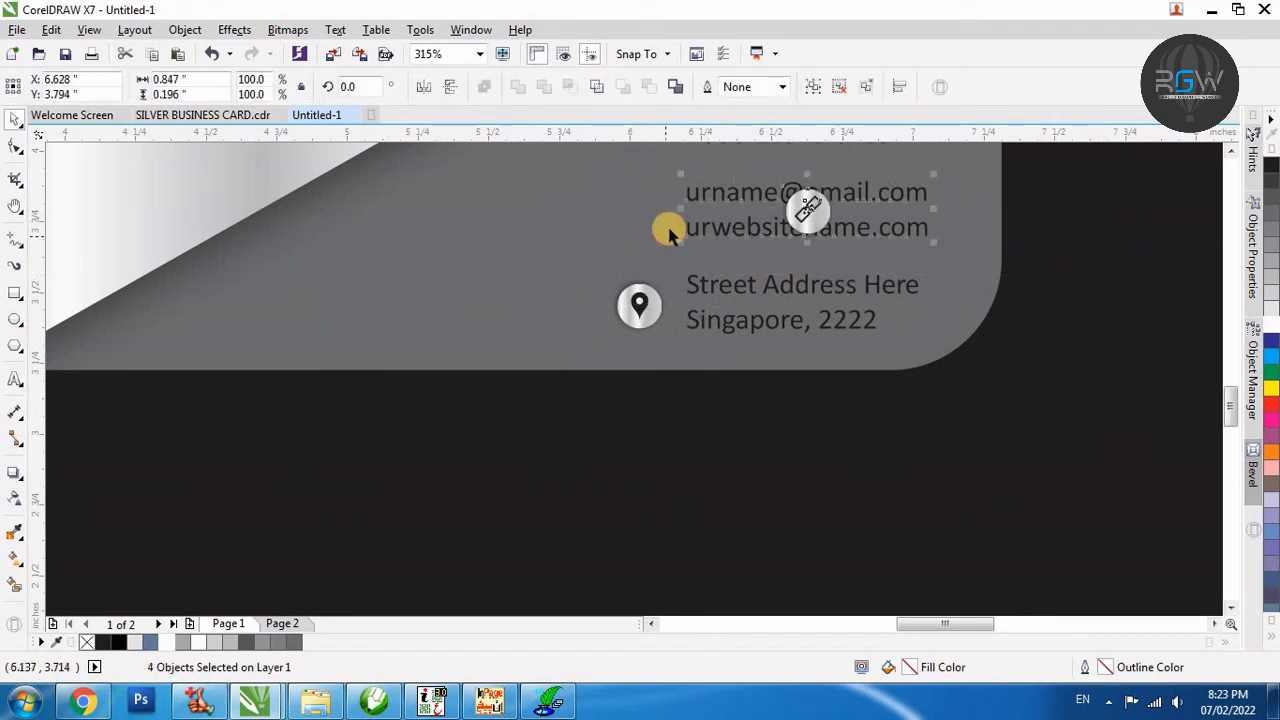
{"action": "left_click", "coordinate": [1042, 237]}
{"action": "key", "text": "F4"}
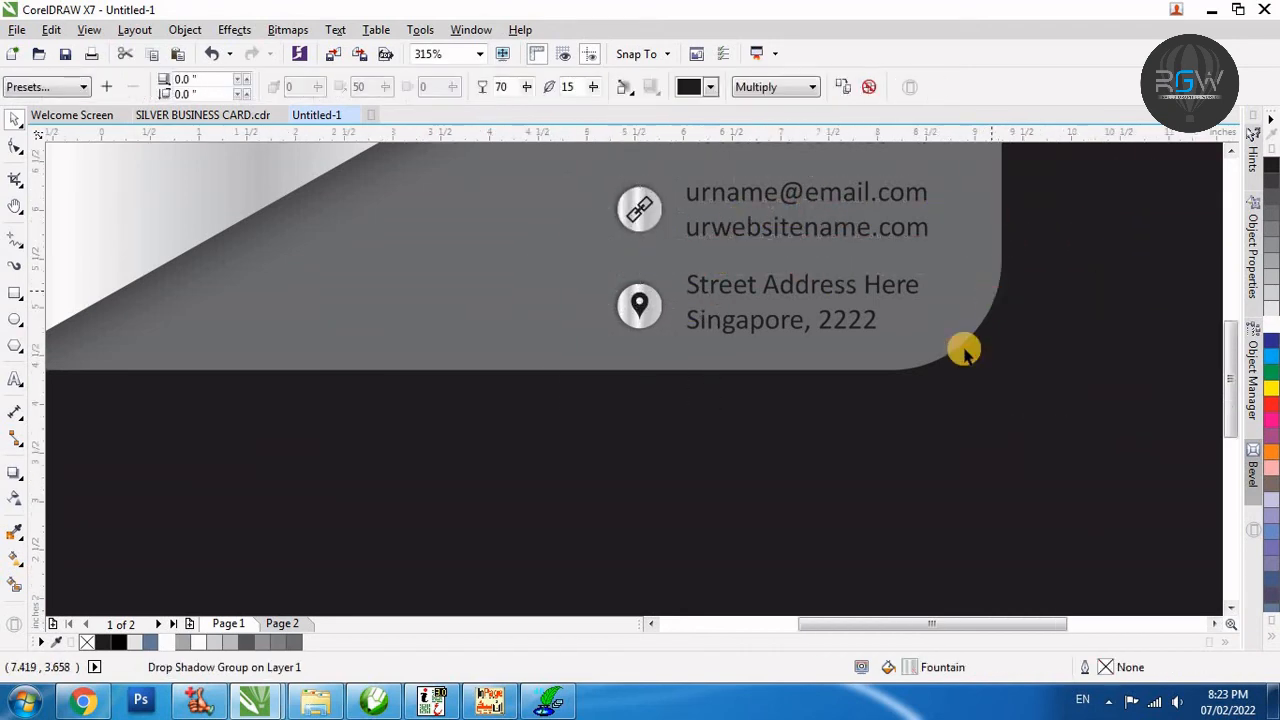
Fill the phone, email and website, and address text blocks with white.
{"action": "left_click", "coordinate": [1038, 289]}
{"action": "left_click_drag", "start_coordinate": [1038, 289], "coordinate": [545, 562]}
{"action": "left_click_drag", "start_coordinate": [980, 250], "coordinate": [500, 508]}
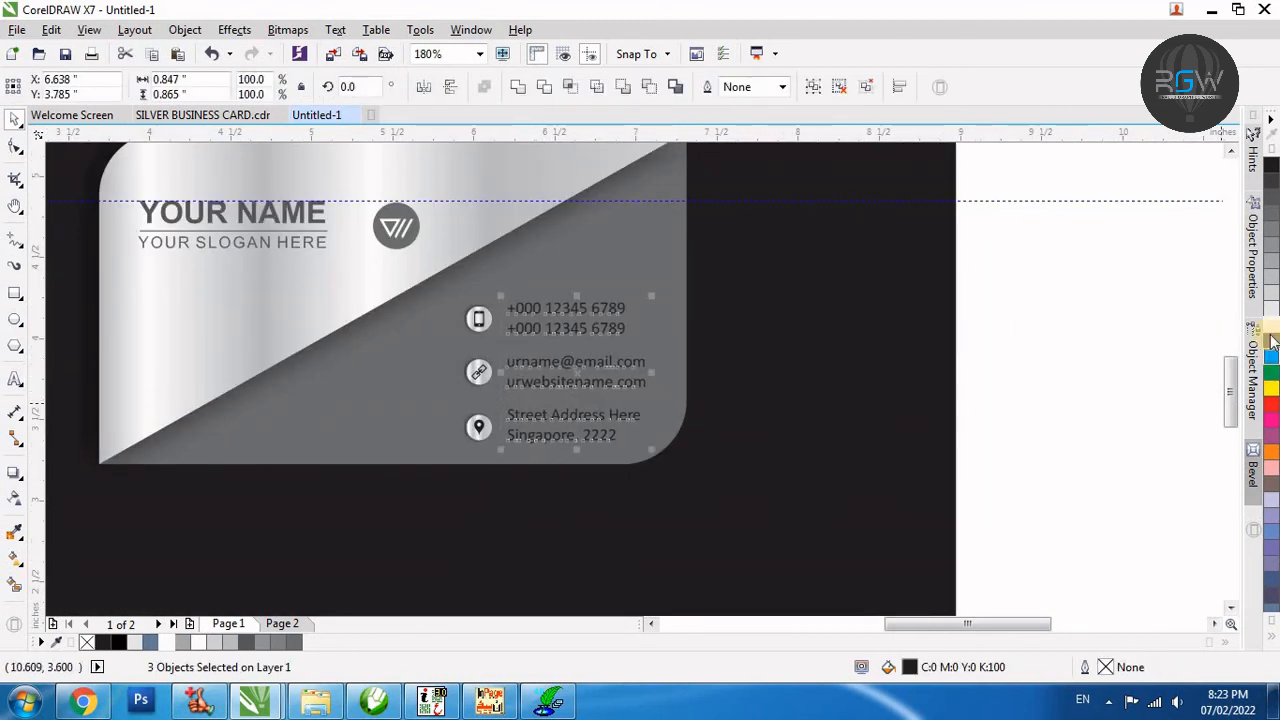
{"action": "left_click", "coordinate": [990, 405]}
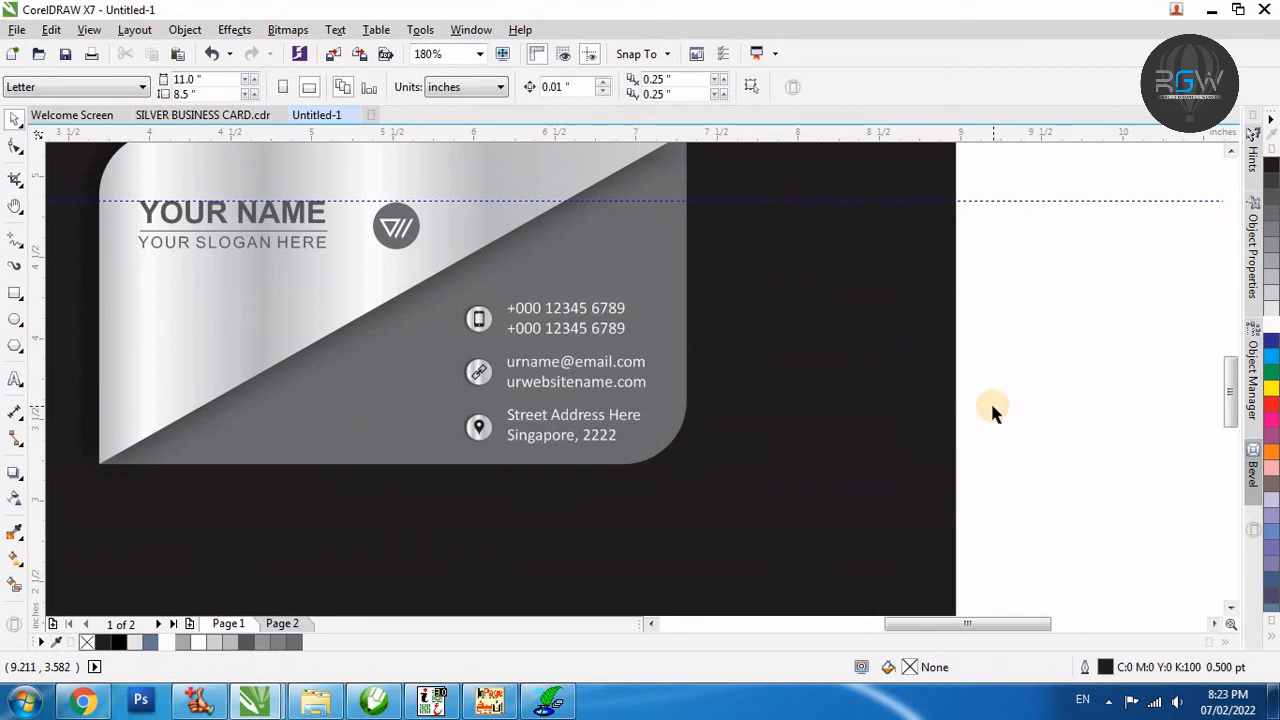
Draw a horizontal line about 0.849 inch long between the phone numbers and the email line, and give it a white outline.
{"action": "mouse_move", "coordinate": [937, 236]}
{"action": "left_mouse_down"}
{"action": "mouse_move", "coordinate": [299, 480]}
{"action": "mouse_move", "coordinate": [380, 477]}
{"action": "left_mouse_up"}
{"action": "key", "text": "F5"}
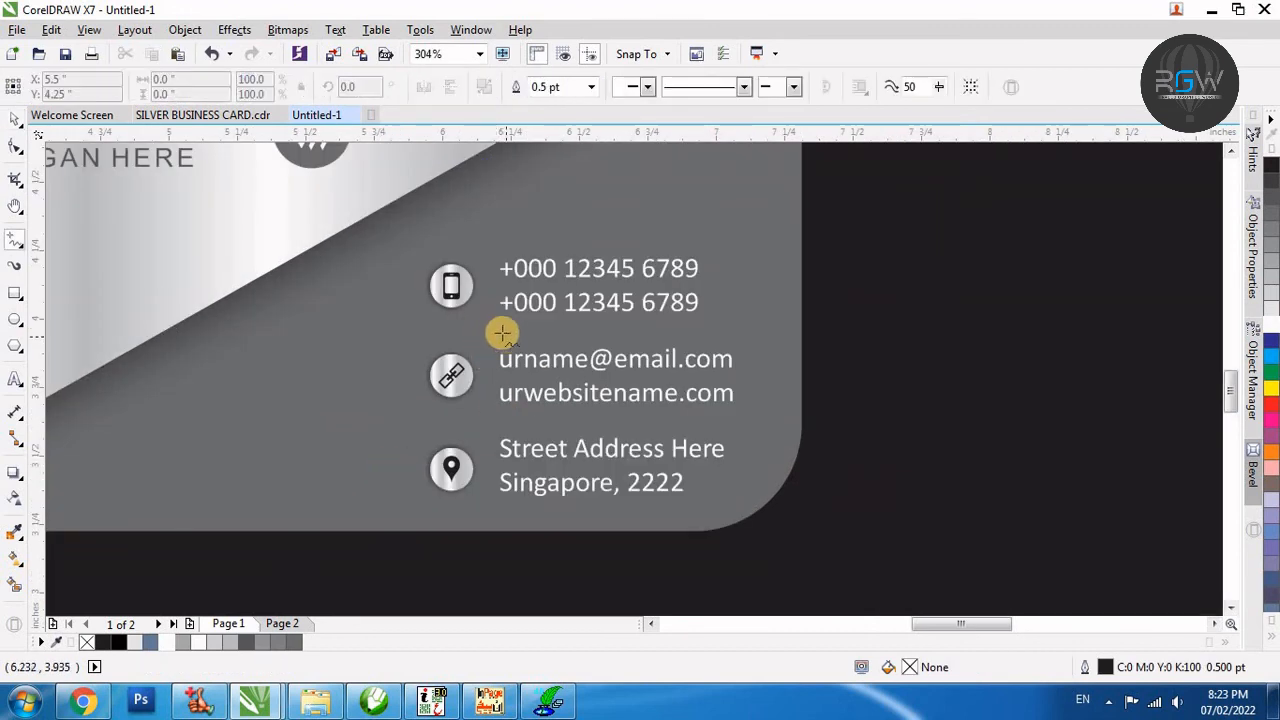
{"action": "left_click", "coordinate": [507, 331]}
{"action": "left_click", "coordinate": [733, 347], "text": "ctrl"}
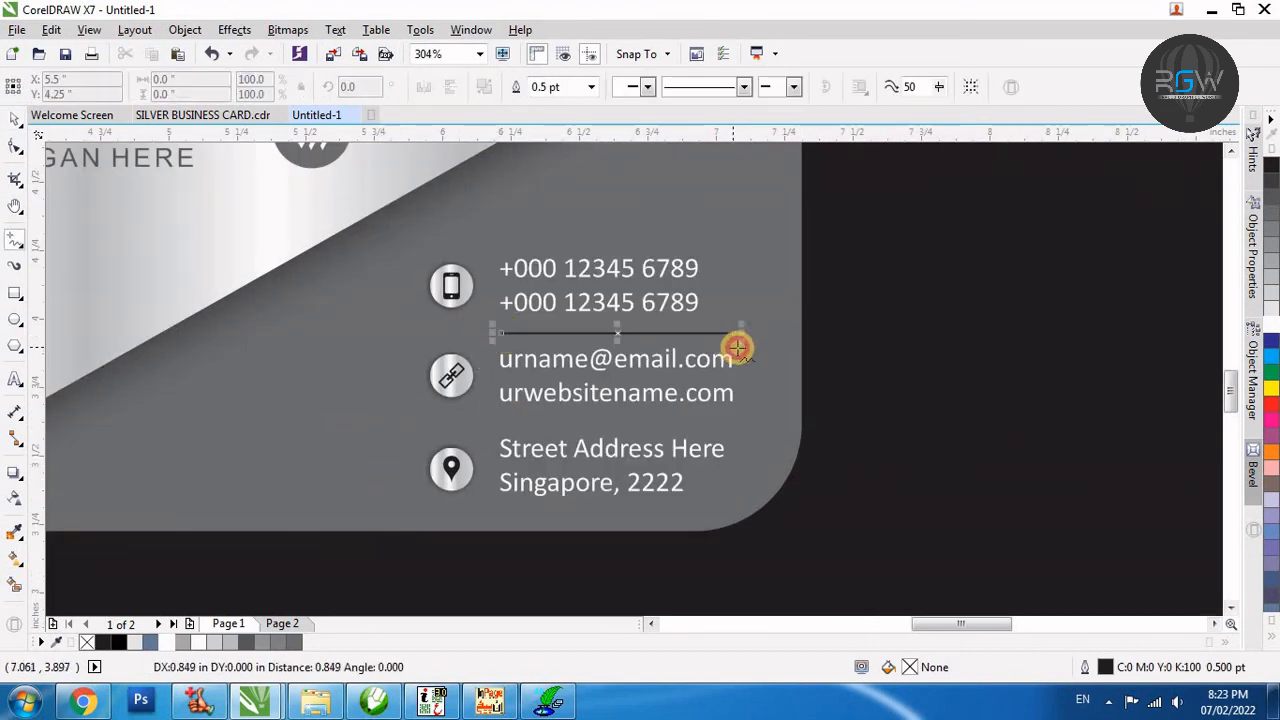
{"action": "key", "text": "space"}
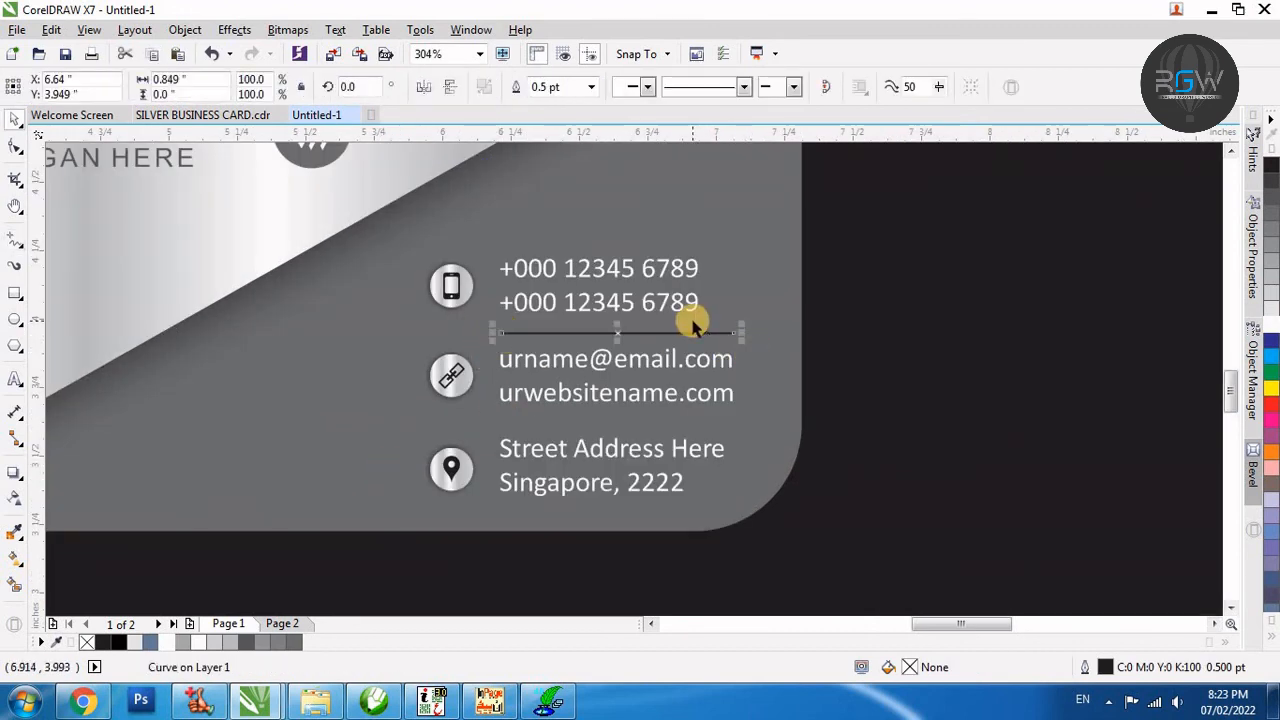
{"action": "right_click", "coordinate": [1267, 330]}
{"action": "key", "text": "space"}
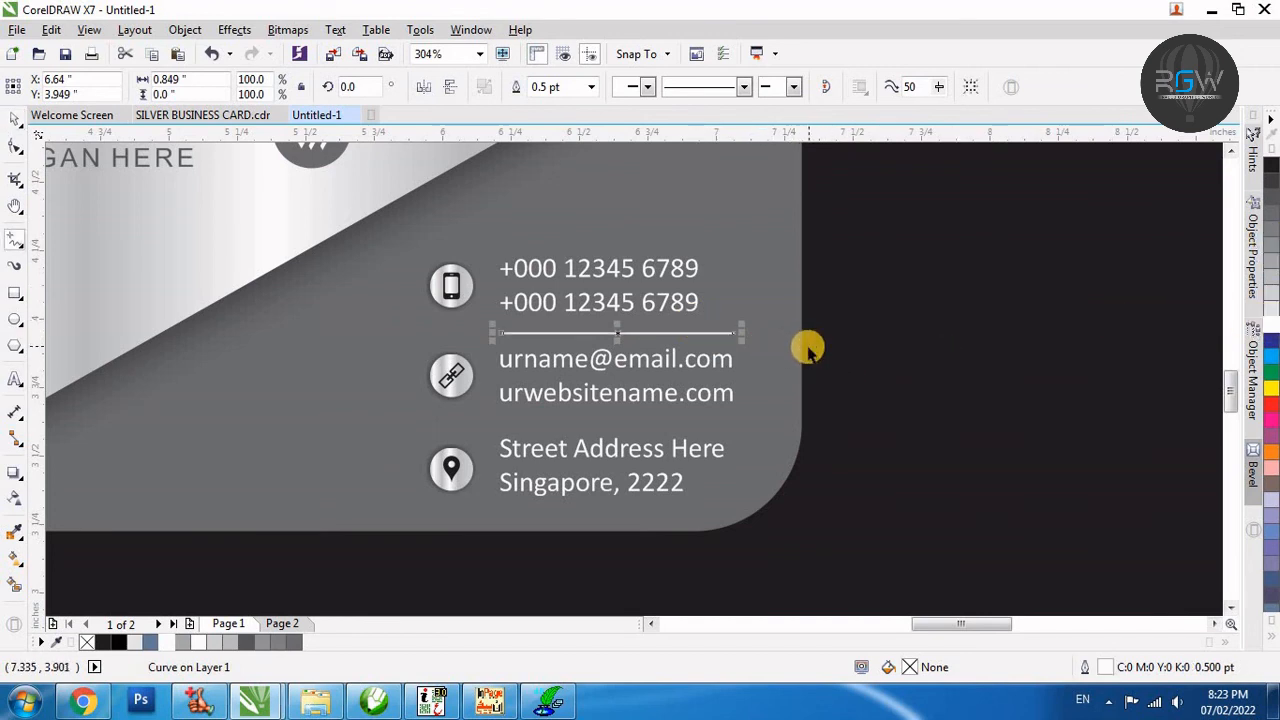
Nudge the white divider line up 0.01 inch and place a copy straight below it between the website and address text.
{"action": "scroll", "coordinate": [500, 340], "scroll_direction": "up", "scroll_amount": 2}
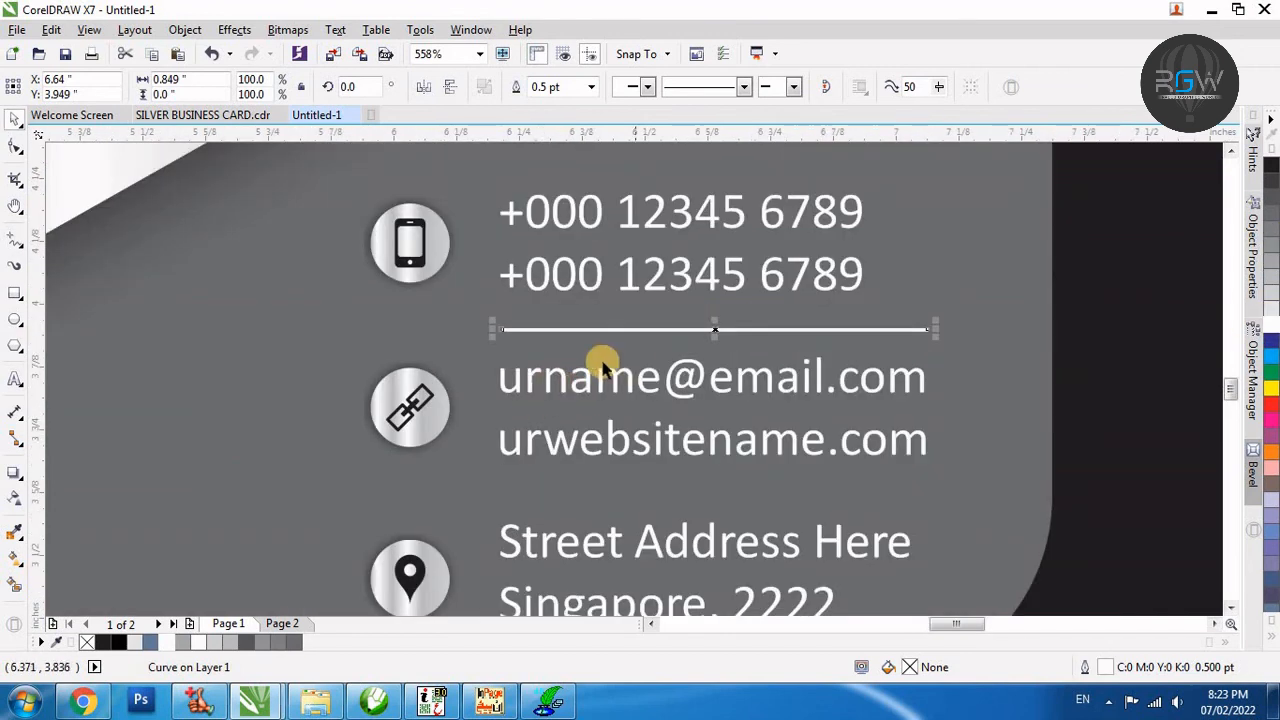
{"action": "key", "text": "Up"}
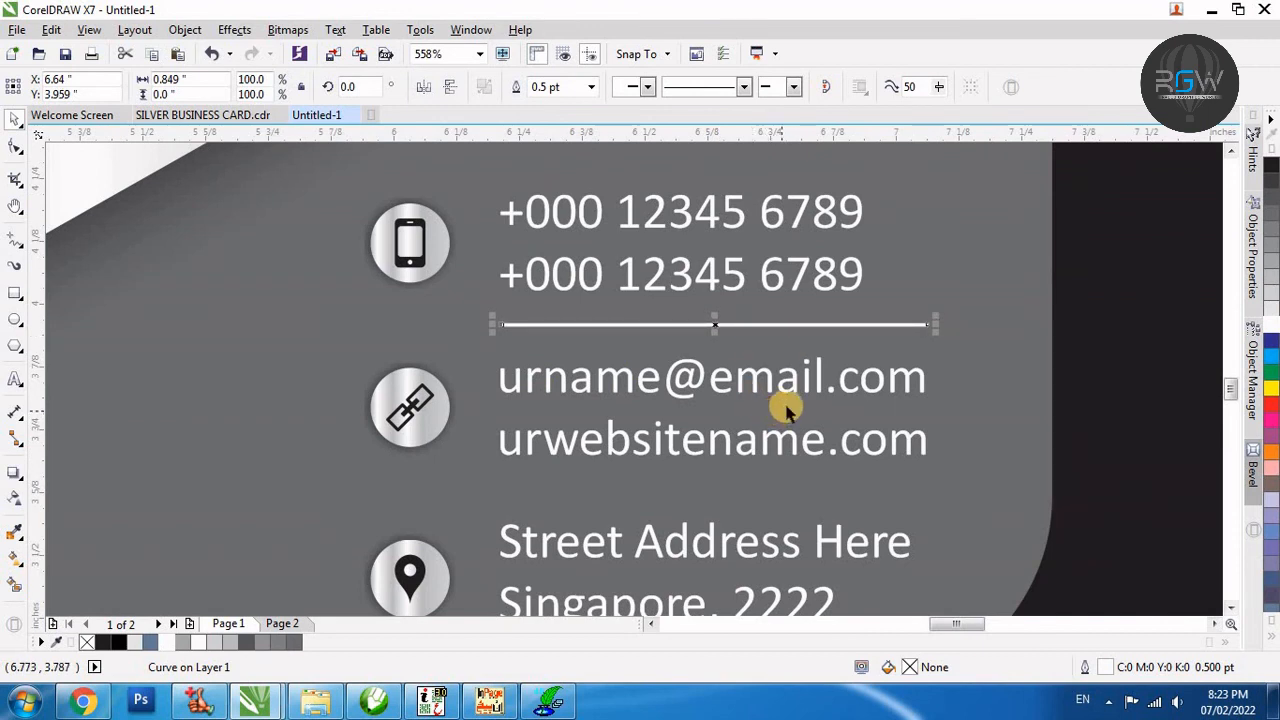
{"action": "scroll", "coordinate": [785, 410], "scroll_direction": "down", "scroll_amount": 2}
{"action": "left_click_drag", "start_coordinate": [617, 330], "coordinate": [614, 421]}
{"action": "left_click", "coordinate": [994, 371]}
{"action": "scroll", "coordinate": [970, 357], "scroll_direction": "down", "scroll_amount": 3}
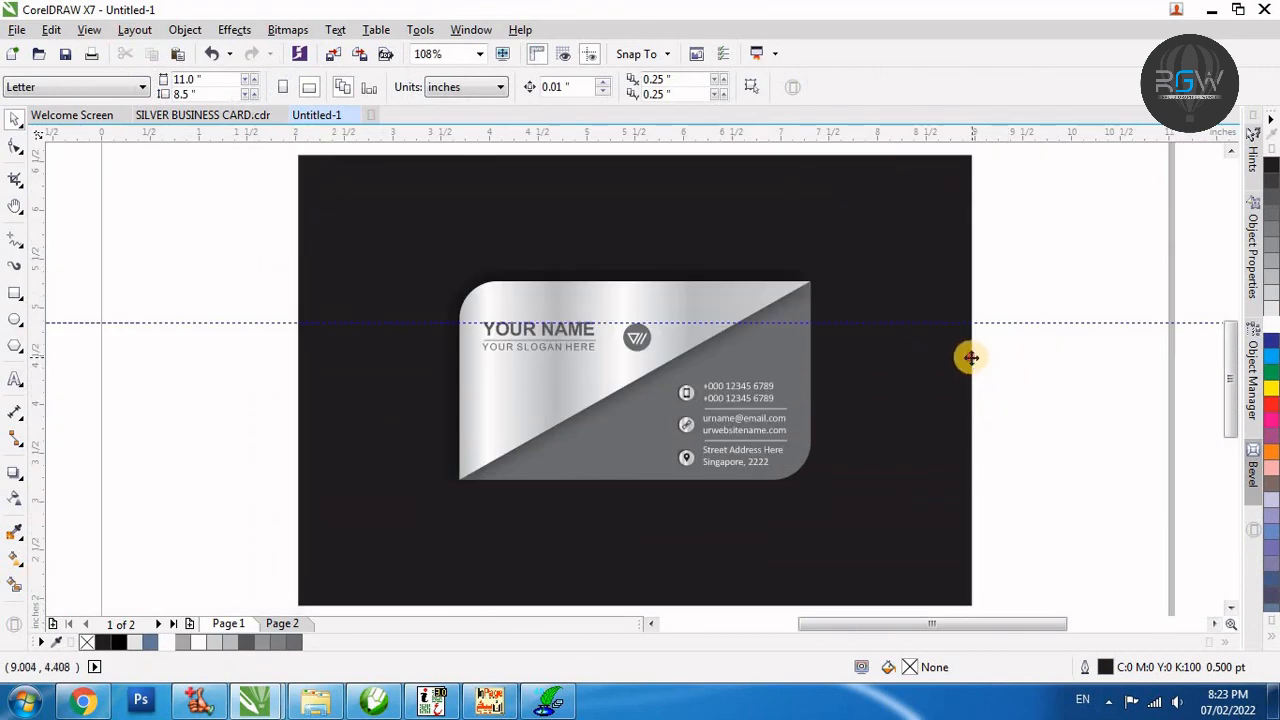
Delete the horizontal guideline crossing the name on the card and leave nothing selected.
{"action": "left_click", "coordinate": [970, 357]}
{"action": "scroll", "coordinate": [286, 497], "scroll_direction": "up", "scroll_amount": 1}
{"action": "left_click_drag", "start_coordinate": [181, 212], "coordinate": [788, 354]}
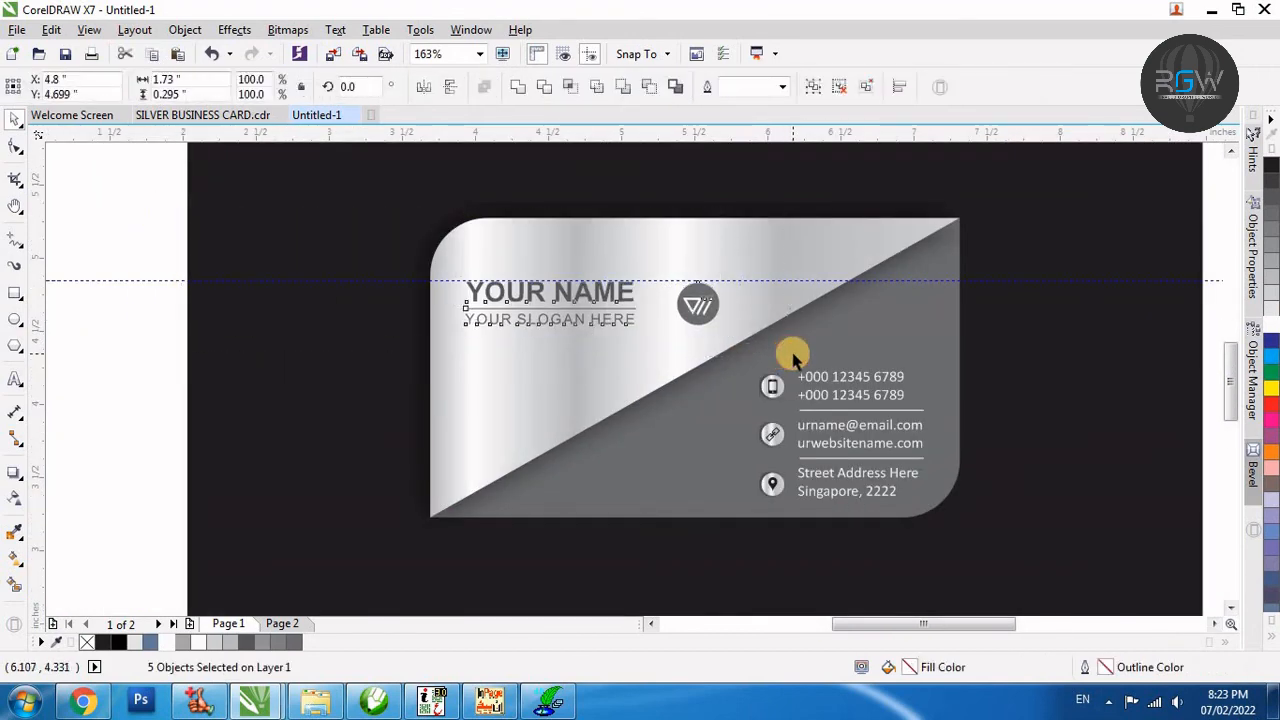
{"action": "left_click", "coordinate": [1218, 281]}
{"action": "key", "text": "Delete"}
{"action": "scroll", "coordinate": [975, 313], "scroll_direction": "down", "scroll_amount": 2}
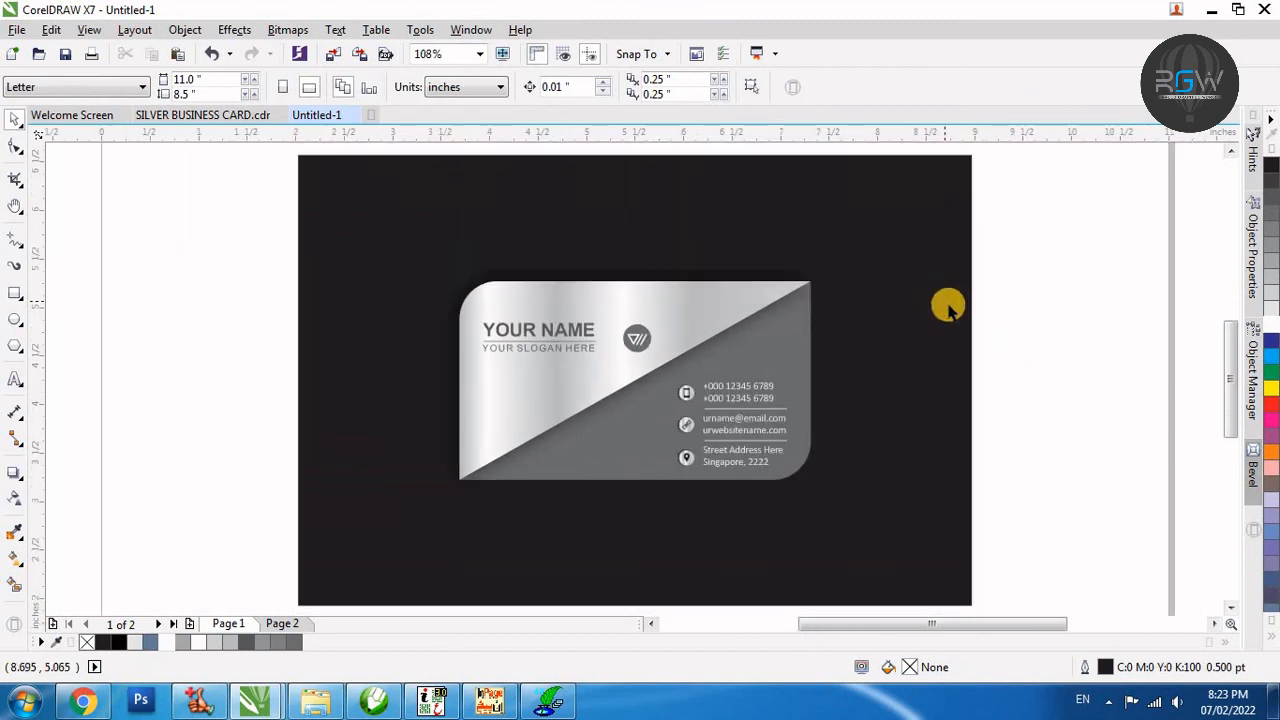
{"action": "key", "text": "F8"}
{"action": "key", "text": "space"}
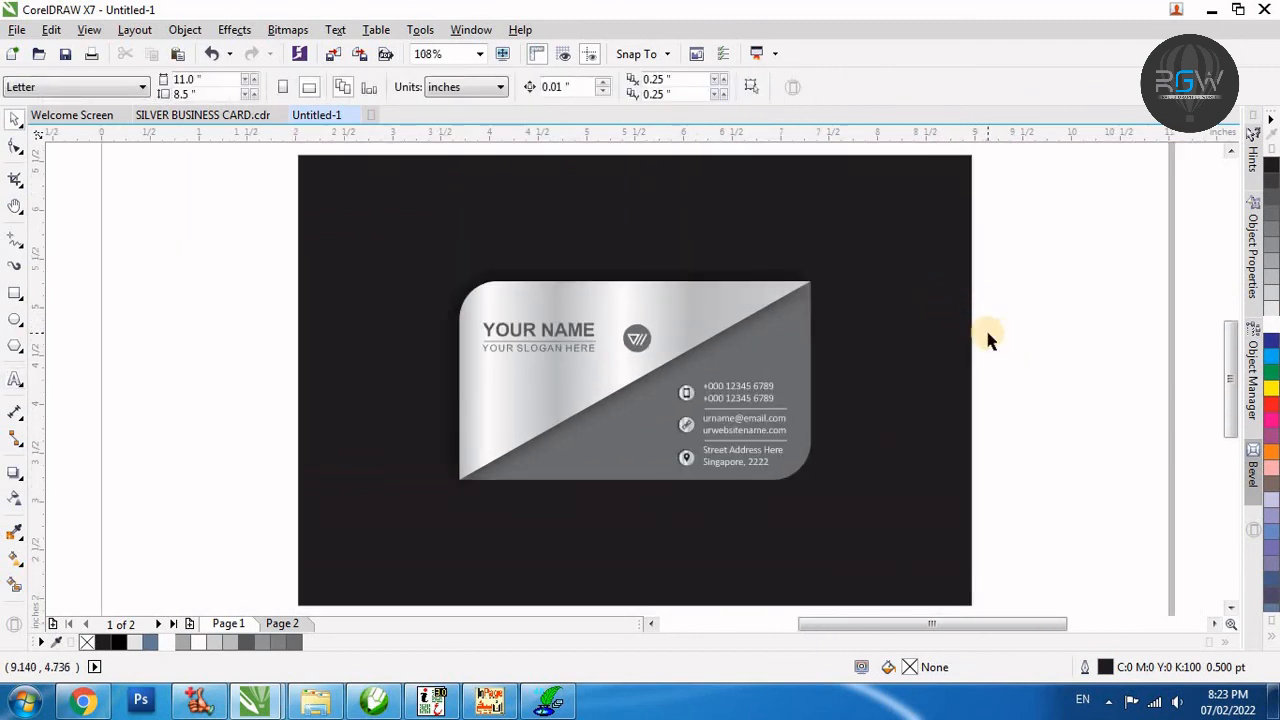